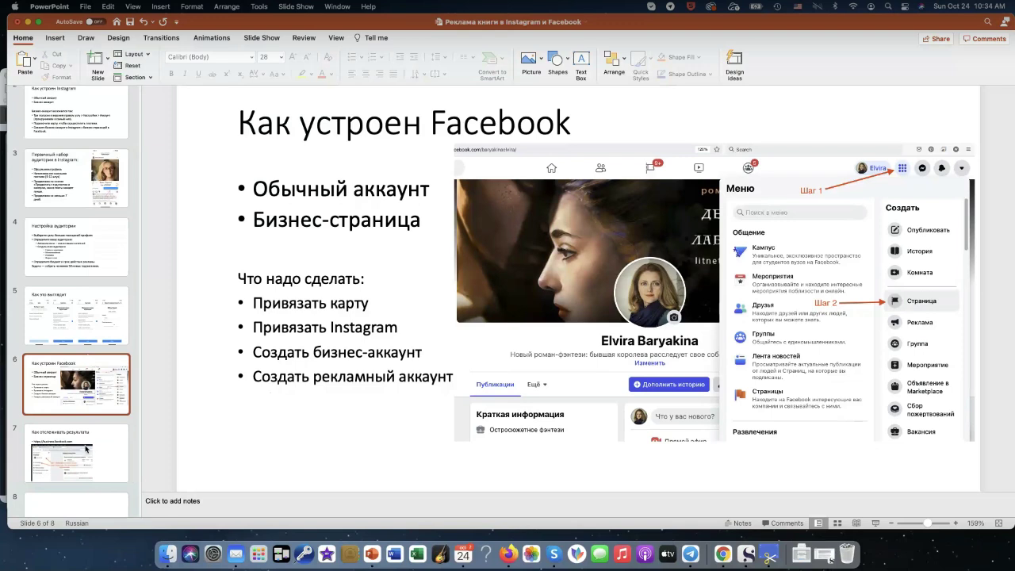
# Step: Show the slide "Как отслеживать результаты" and highlight the business.facebook.com address on it
pyautogui.click(85, 448)
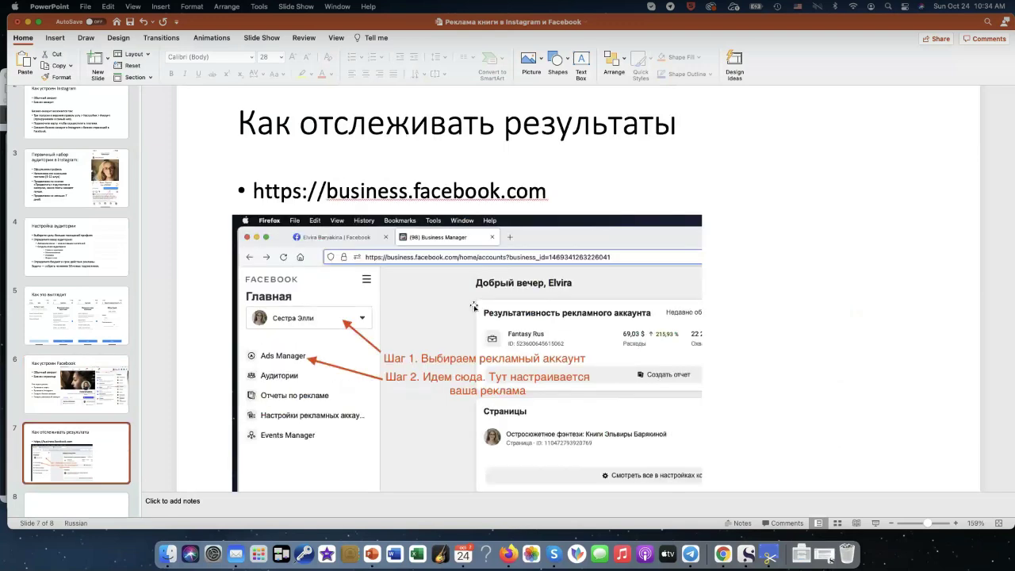
pyautogui.scroll(-1, 394, 210)
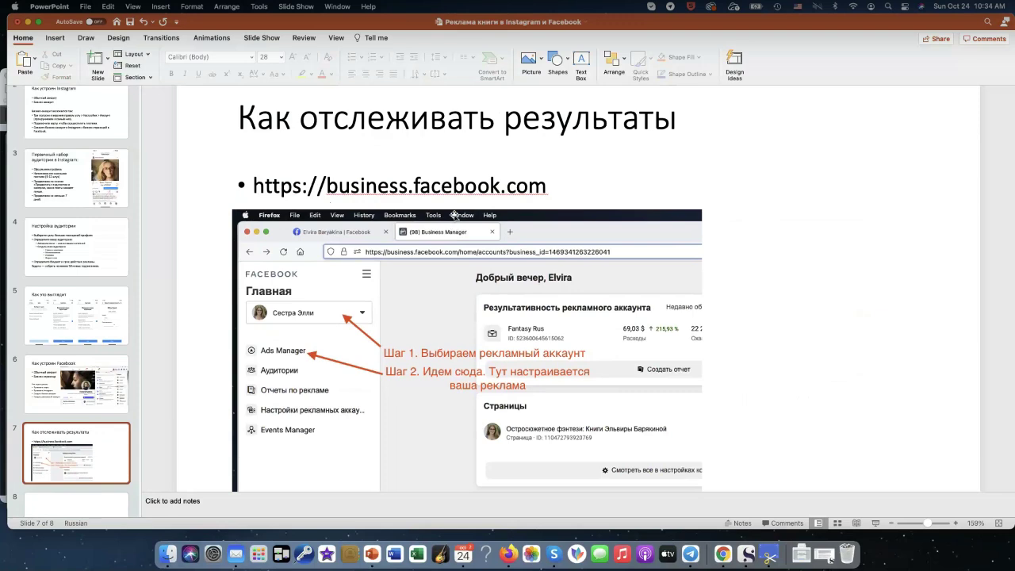
pyautogui.scroll(1, 451, 238)
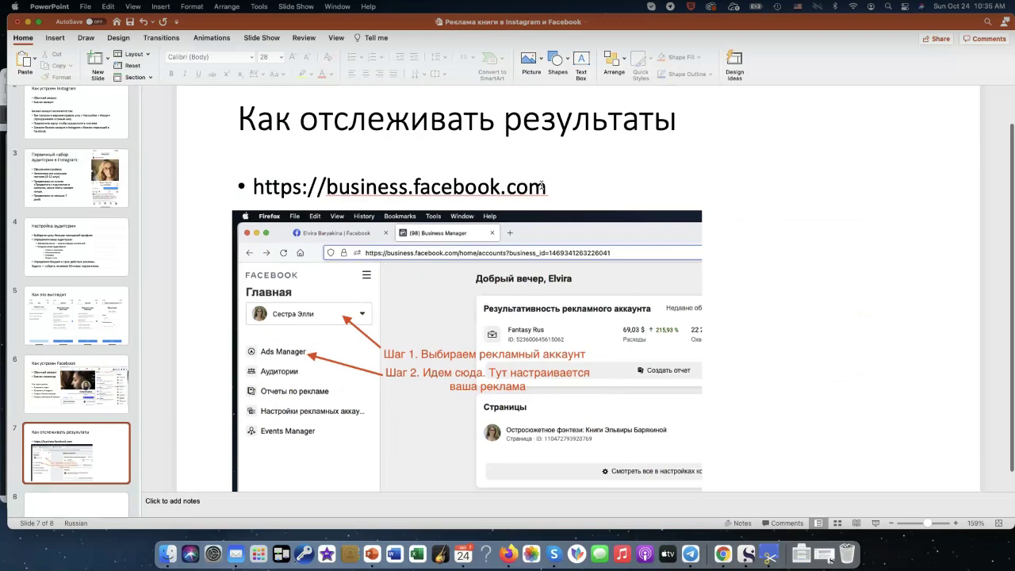
pyautogui.tripleClick(290, 181)
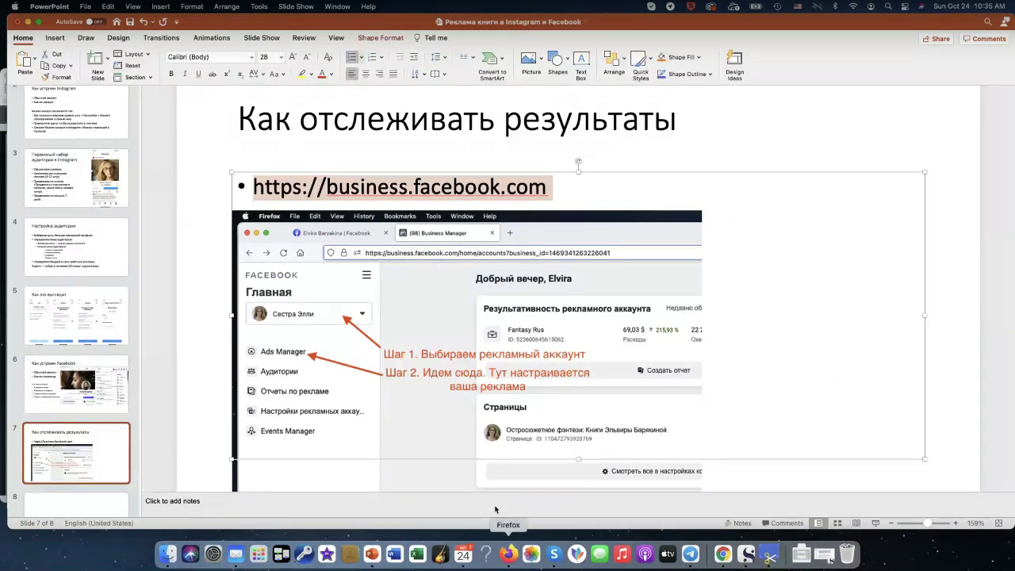
# Step: Switch to Firefox and examine the list of business and personal accounts available in Business Manager
pyautogui.click(508, 553)
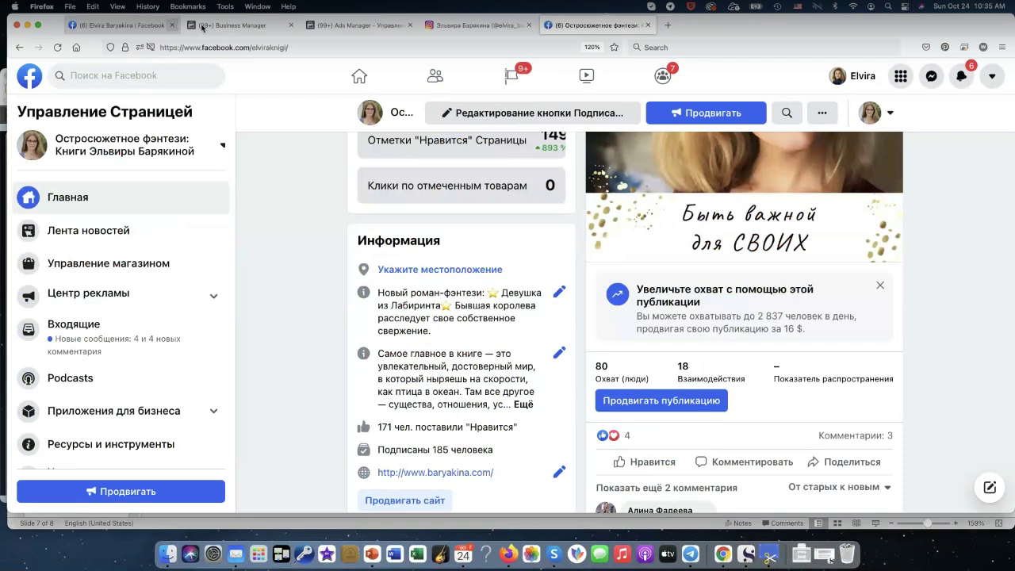
pyautogui.click(240, 26)
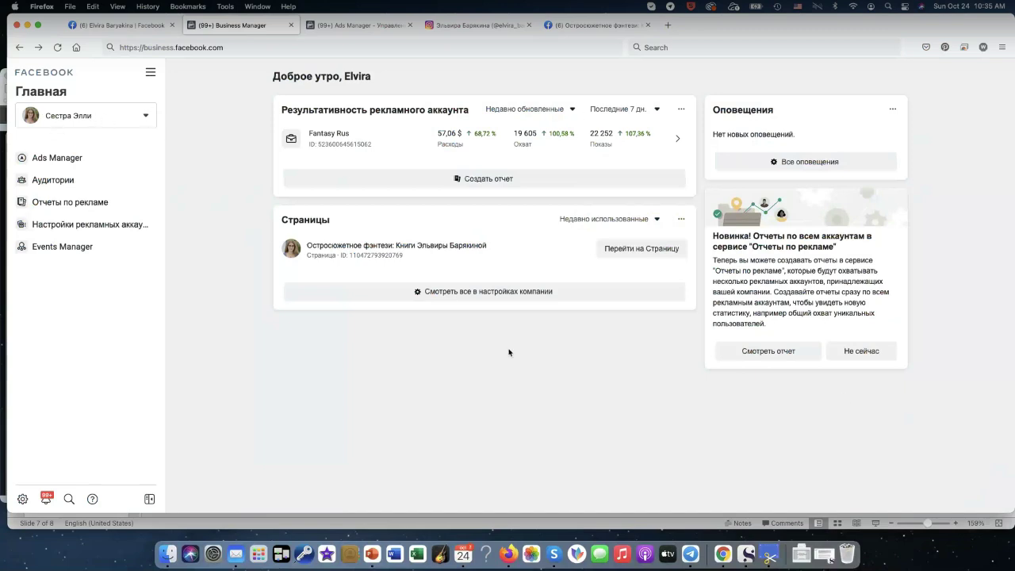
pyautogui.click(146, 116)
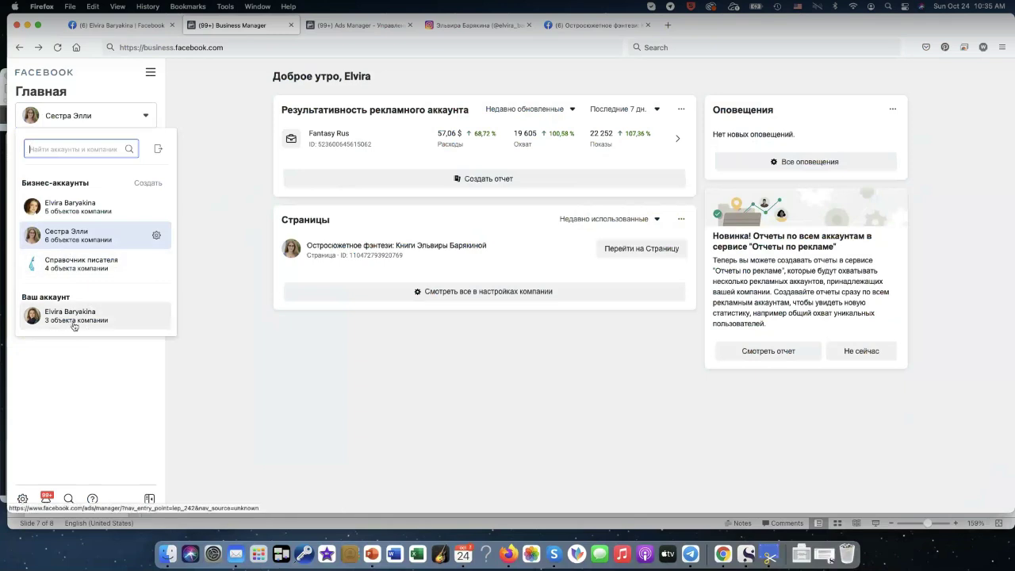
pyautogui.moveTo(74, 326)
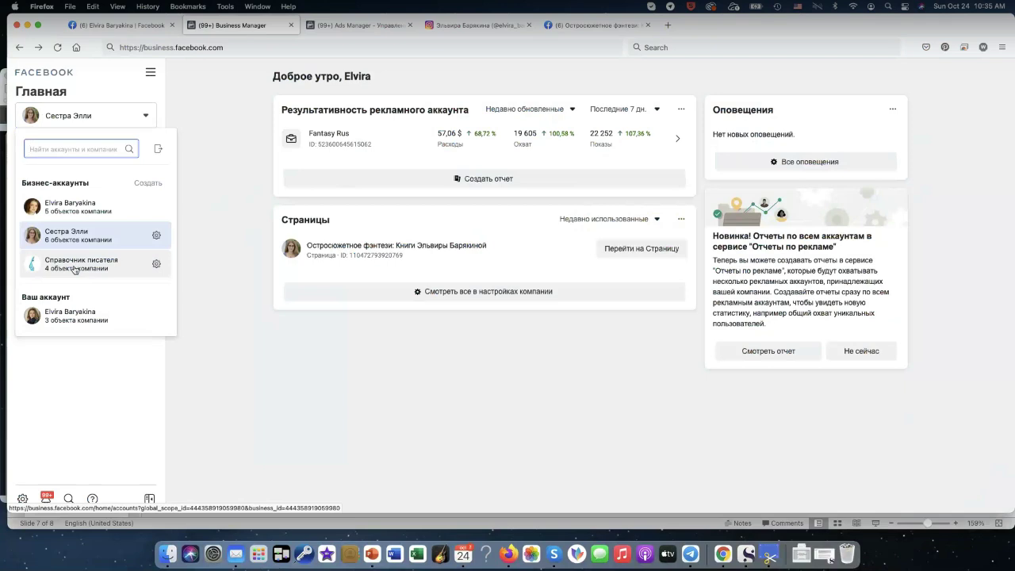
pyautogui.moveTo(75, 269)
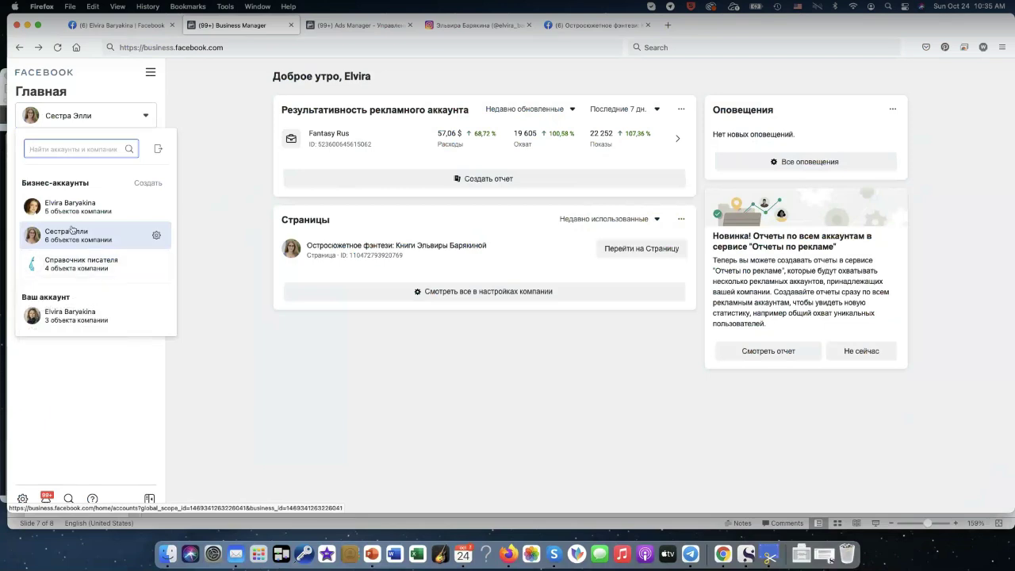
pyautogui.moveTo(72, 230)
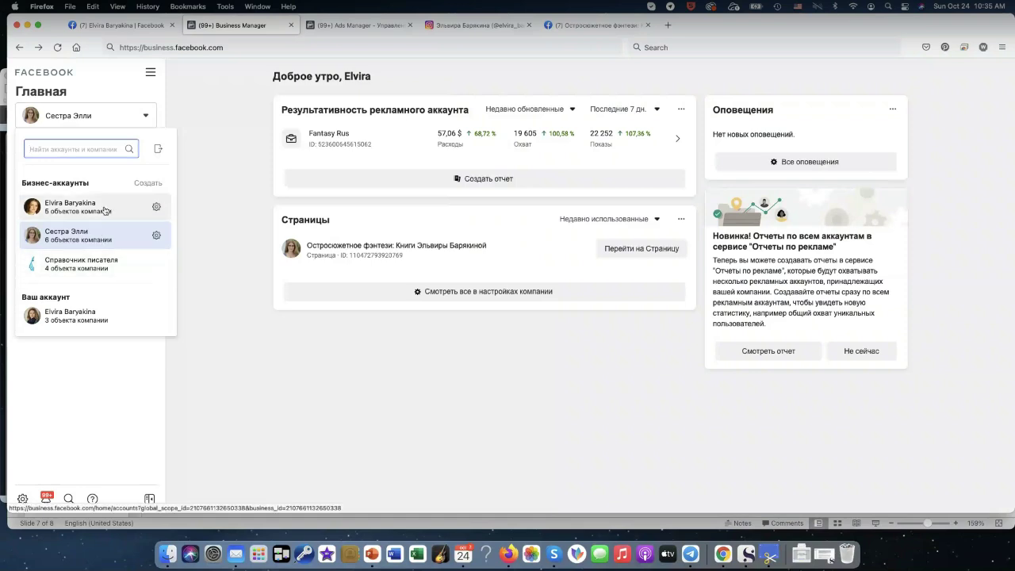
pyautogui.moveTo(105, 210)
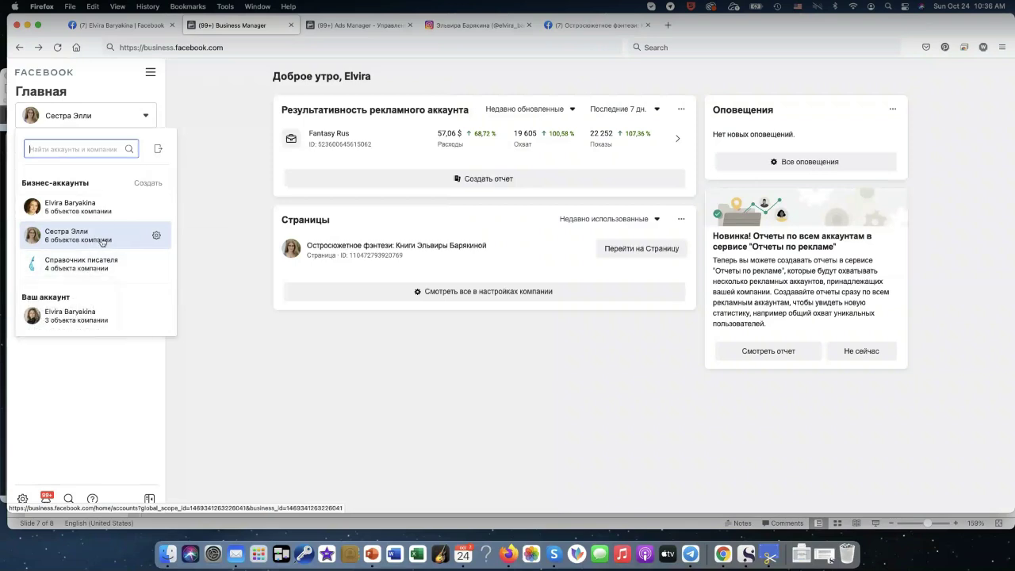
pyautogui.moveTo(102, 242)
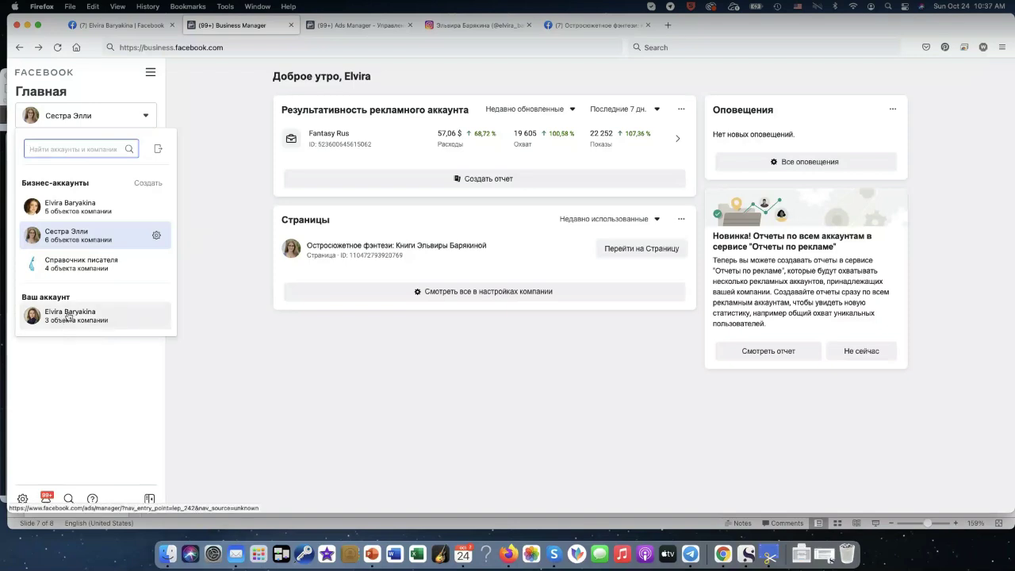
pyautogui.moveTo(69, 316)
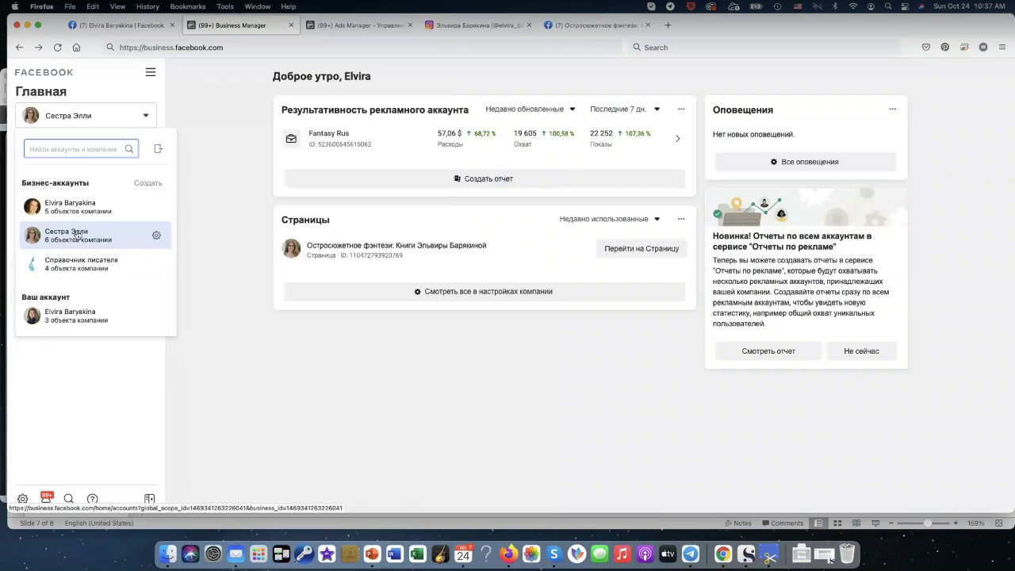
# Step: Open the company settings of the currently selected business account and review its user and account sections
pyautogui.click(157, 237)
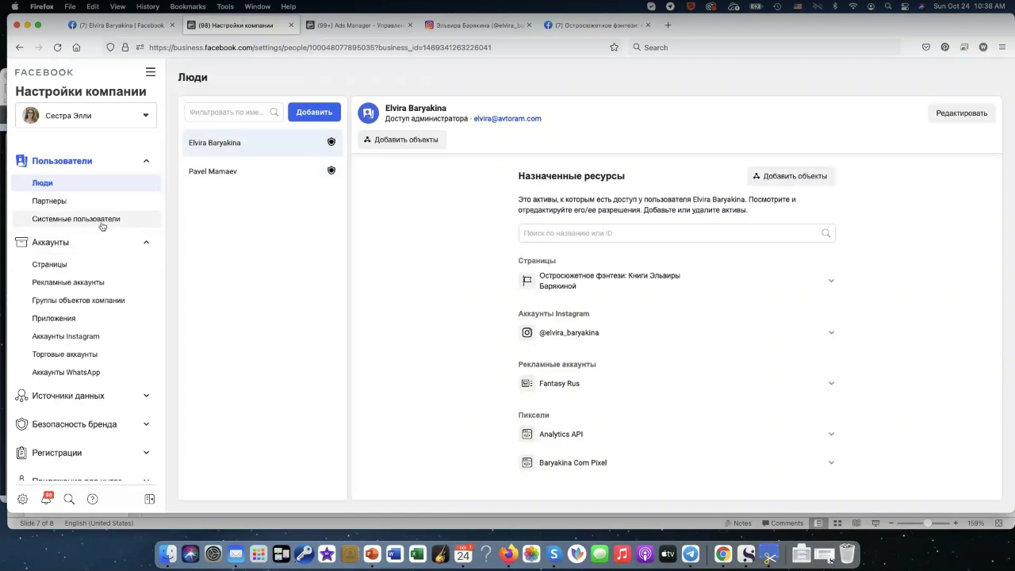
pyautogui.scroll(-2, 102, 222)
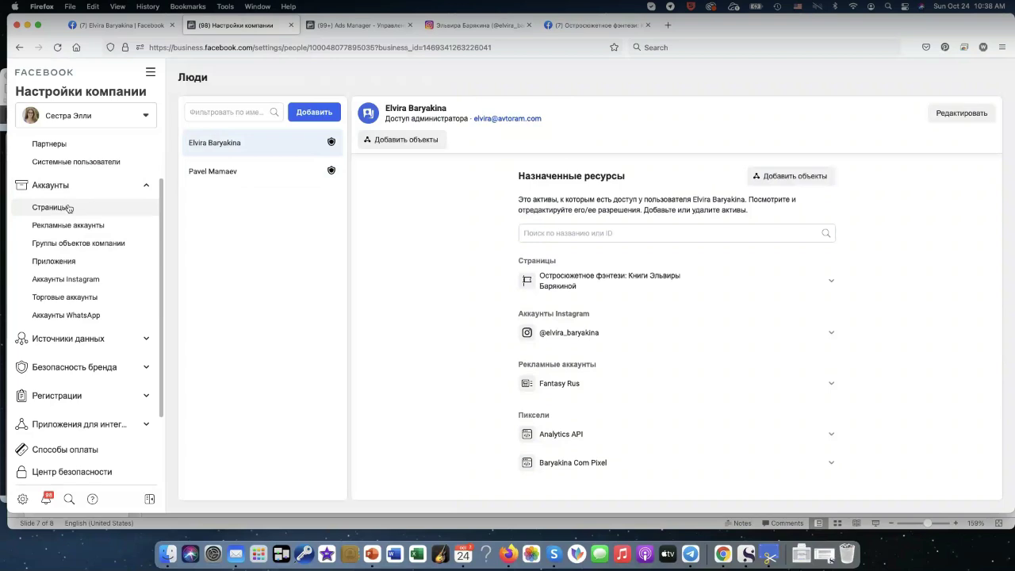
pyautogui.scroll(1, 73, 231)
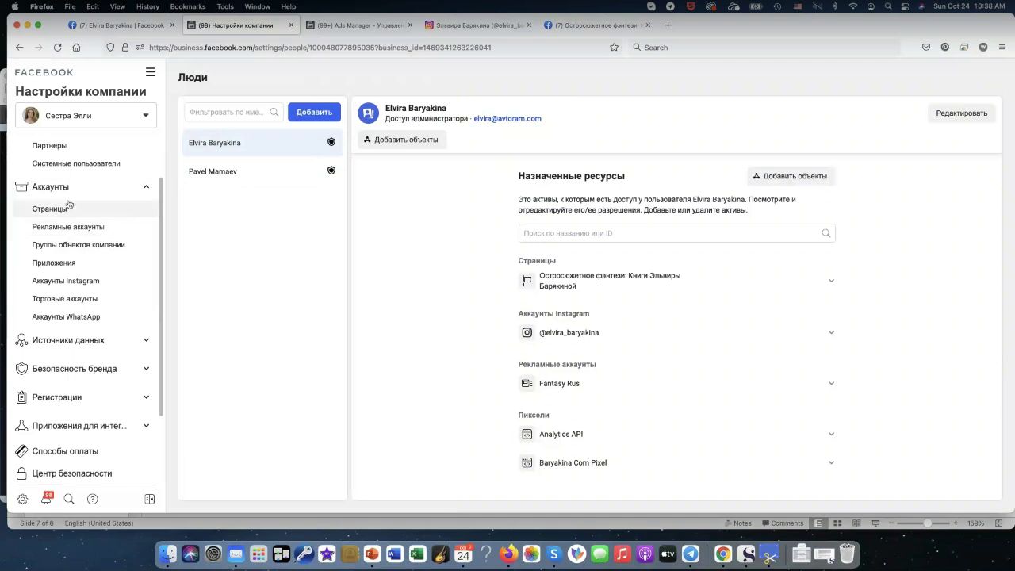
pyautogui.scroll(5, 68, 262)
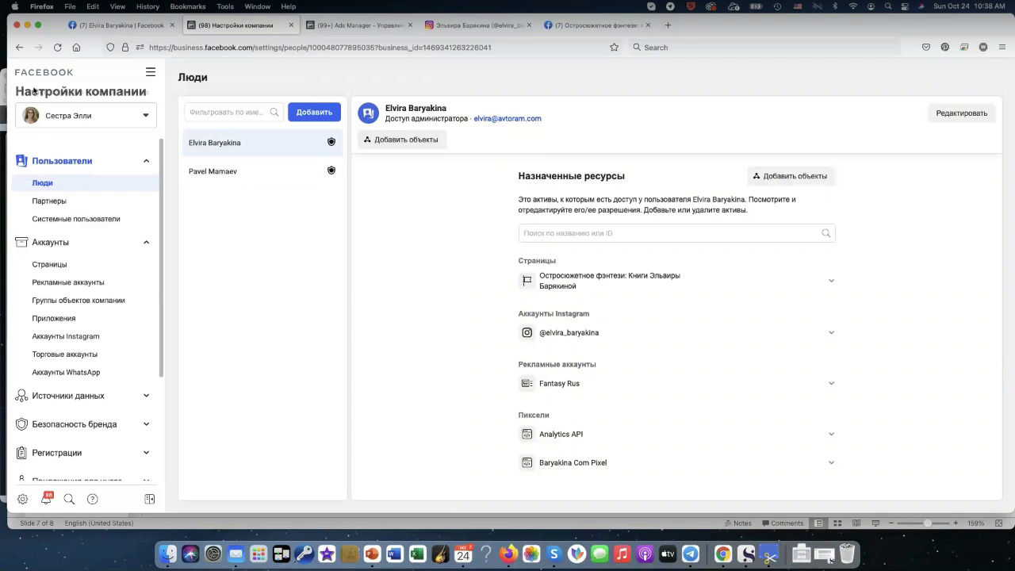
# Step: Go back to the Business Manager home page and view the account list once more, keeping the current account
pyautogui.click(15, 46)
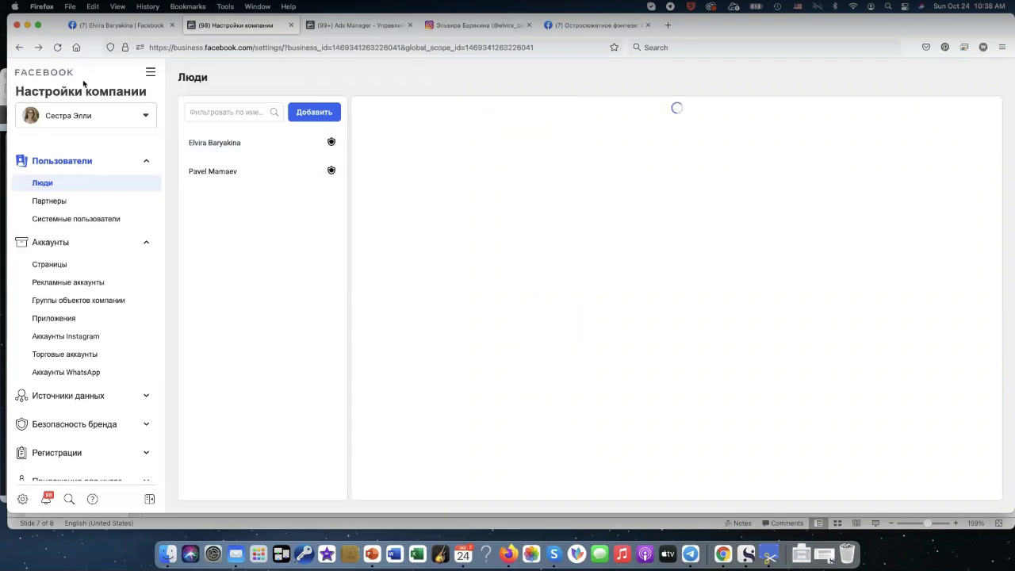
pyautogui.click(20, 47)
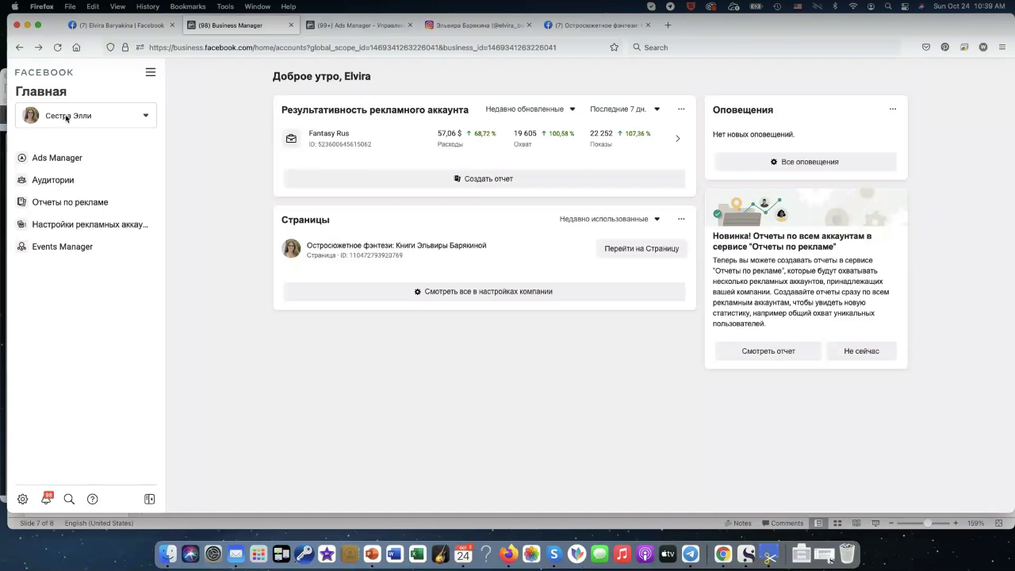
pyautogui.click(142, 118)
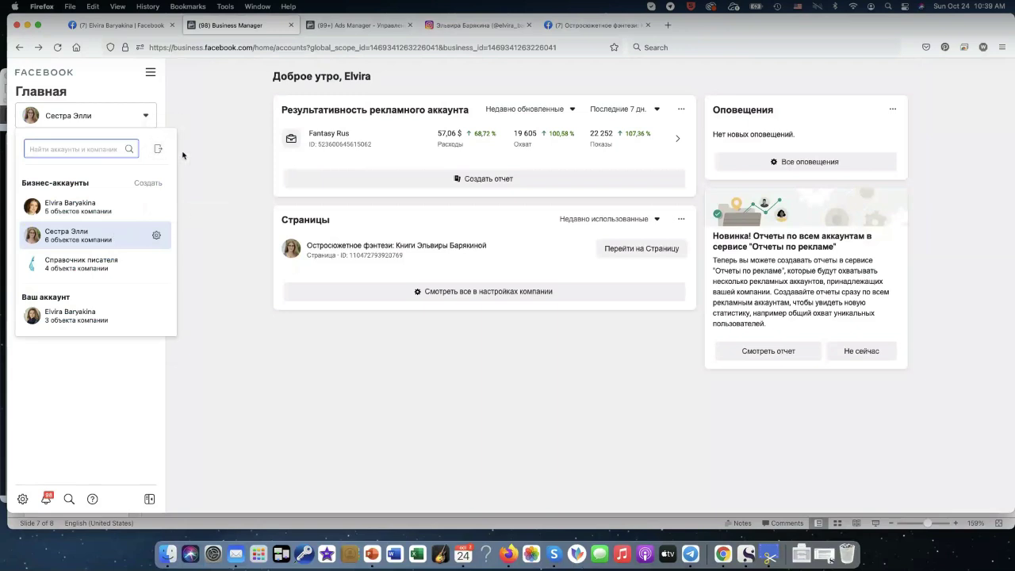
pyautogui.click(213, 142)
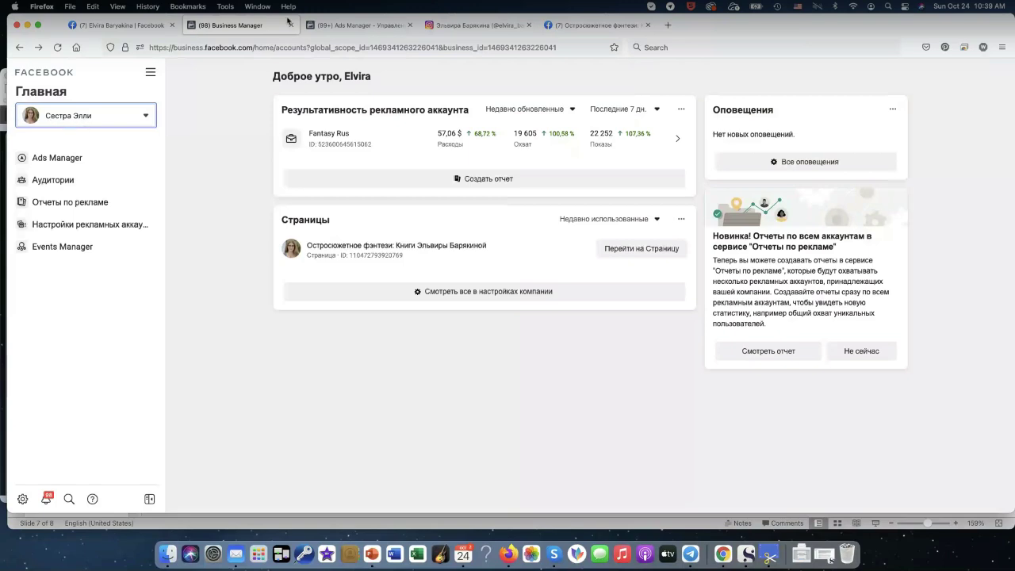
# Step: View the Instagram profile's posts and the PowerPoint slide "Первичный набор аудитории в Instagram"
pyautogui.click(463, 25)
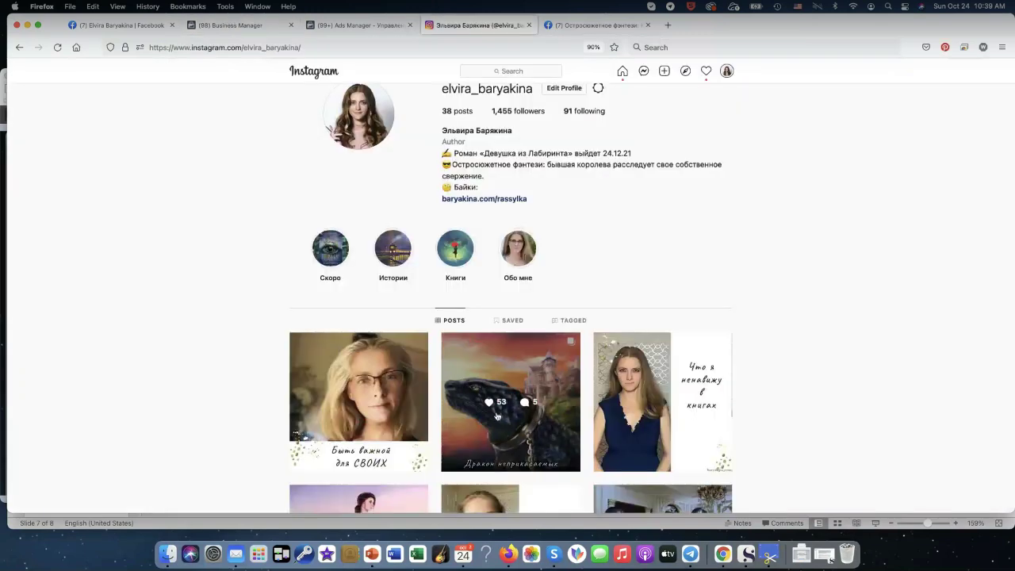
pyautogui.scroll(-2, 344, 373)
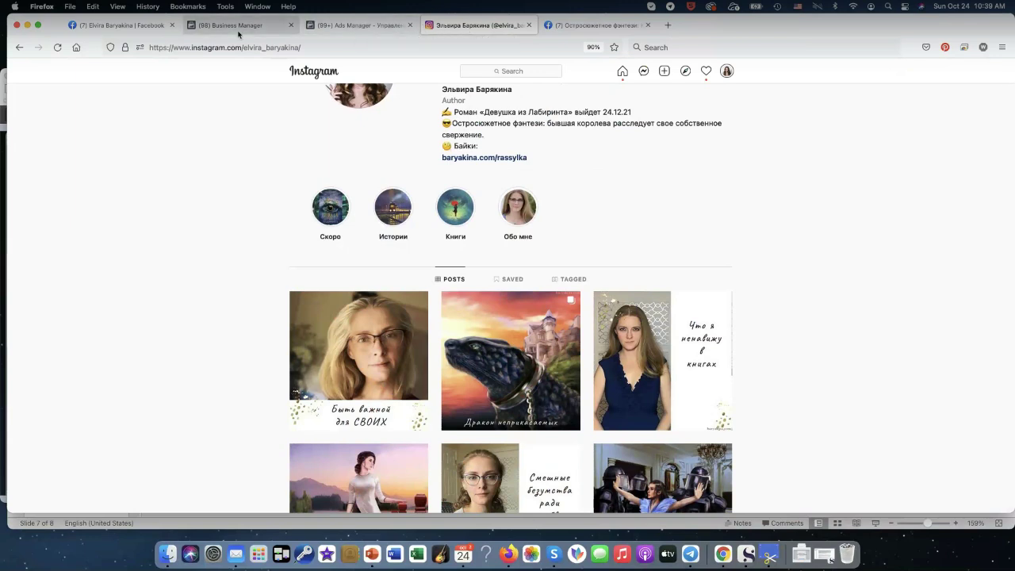
pyautogui.click(371, 554)
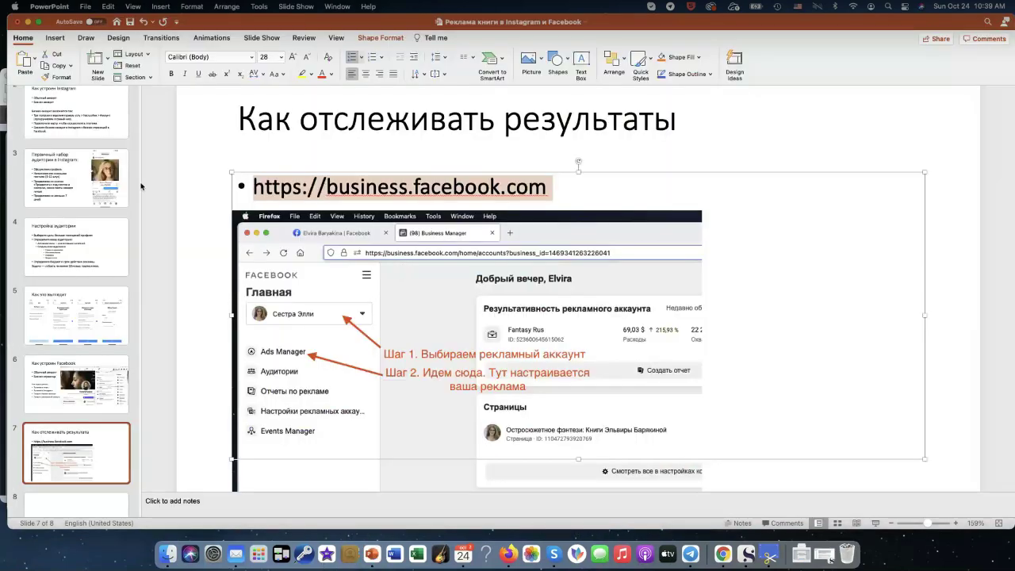
pyautogui.click(122, 184)
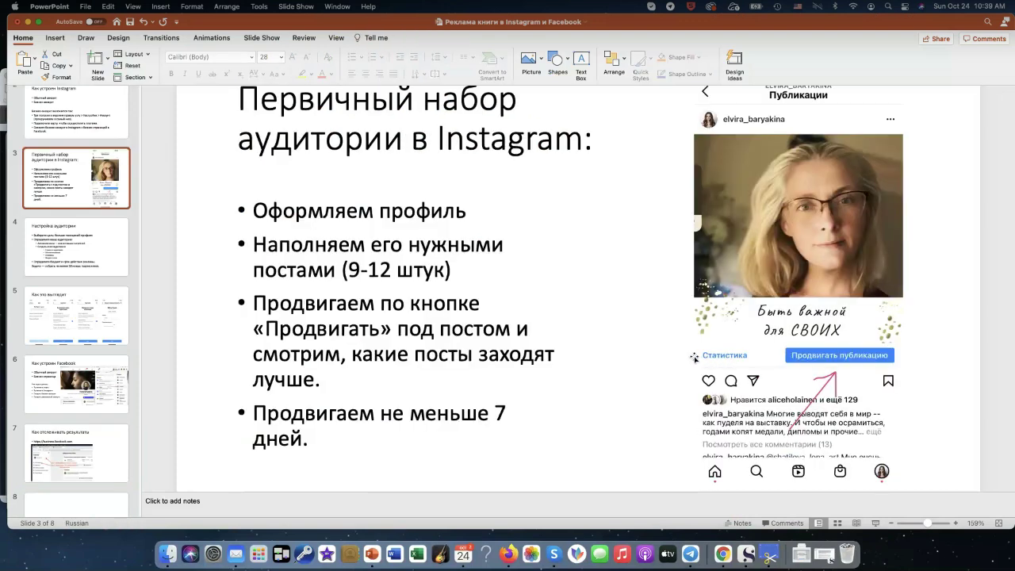
pyautogui.scroll(-1, 698, 355)
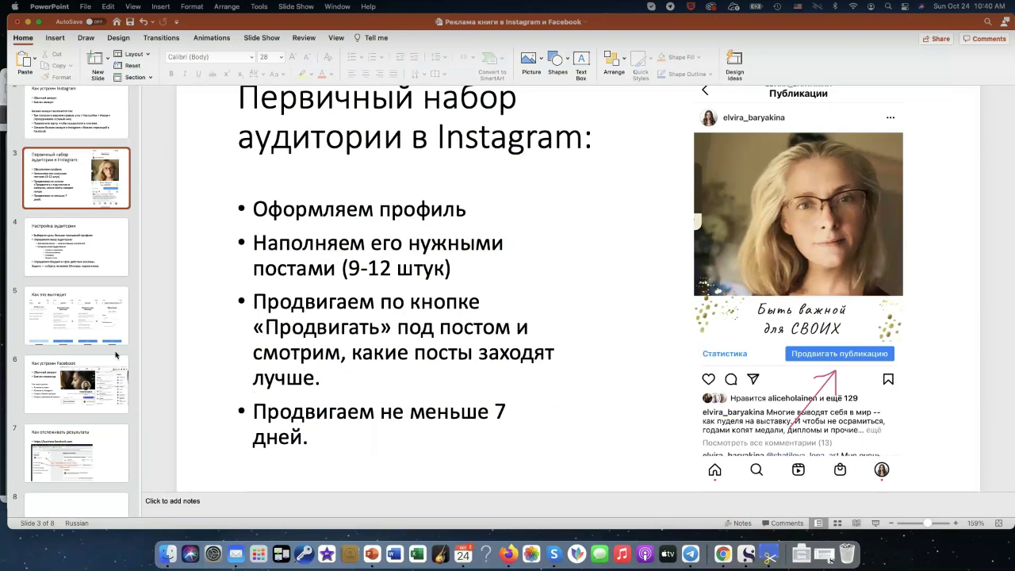
# Step: Return to slide 7, "Как отслеживать результаты", in the presentation
pyautogui.scroll(-1, 74, 354)
pyautogui.click(57, 461)
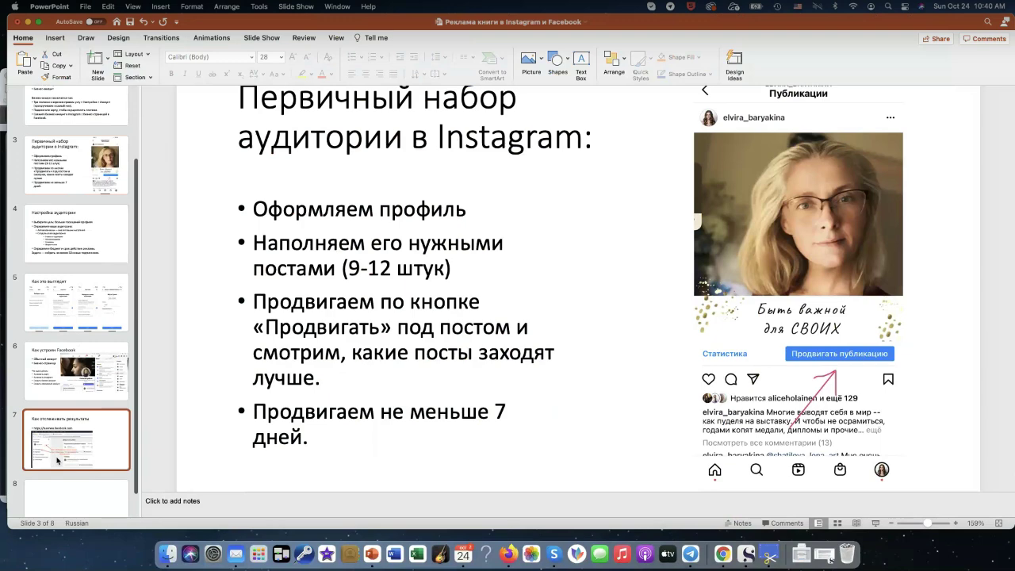
pyautogui.scroll(-1, 61, 444)
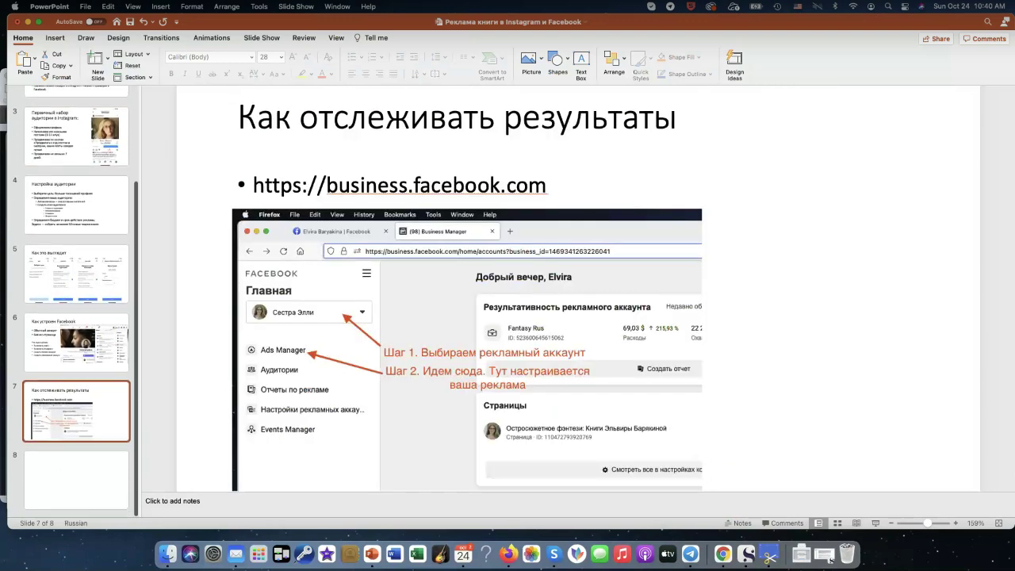
# Step: Minimize the presentation, go back to Firefox, and examine the Fantasy Rus campaigns' results, reach and cost columns in Ads Manager
pyautogui.click(28, 25)
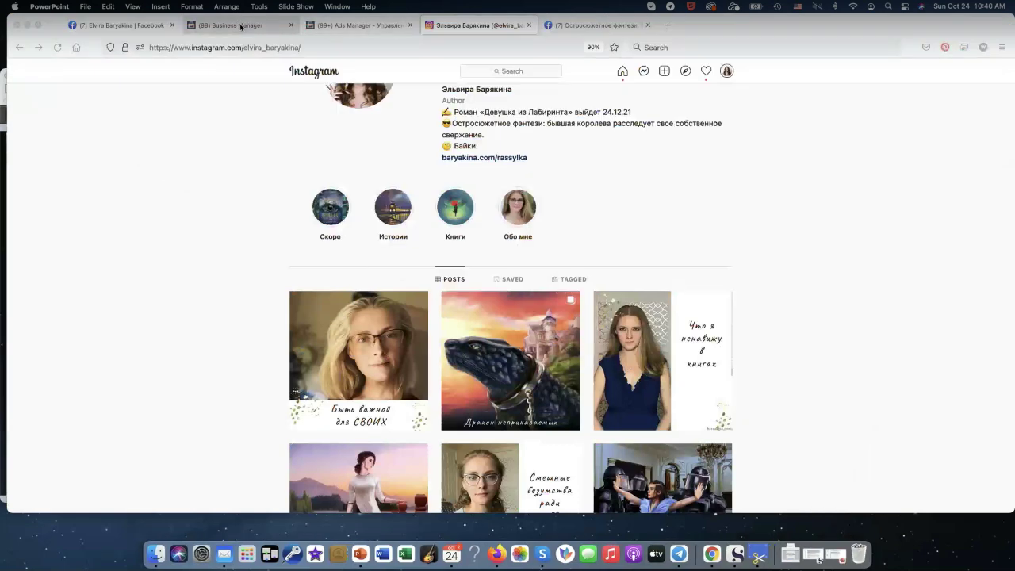
pyautogui.click(240, 26)
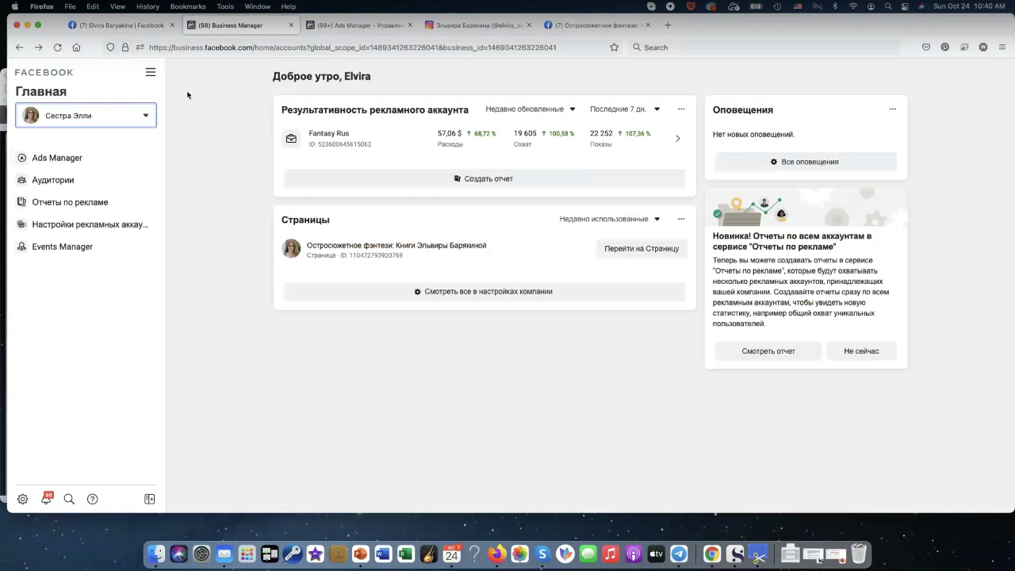
pyautogui.click(360, 27)
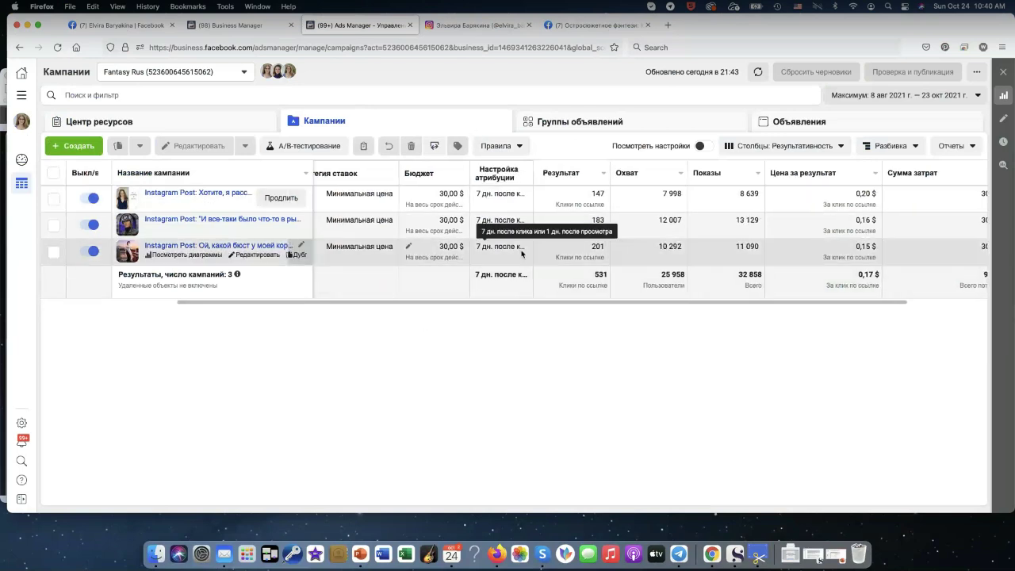
pyautogui.hscroll(2, 544, 250)
pyautogui.hscroll(-4, 582, 273)
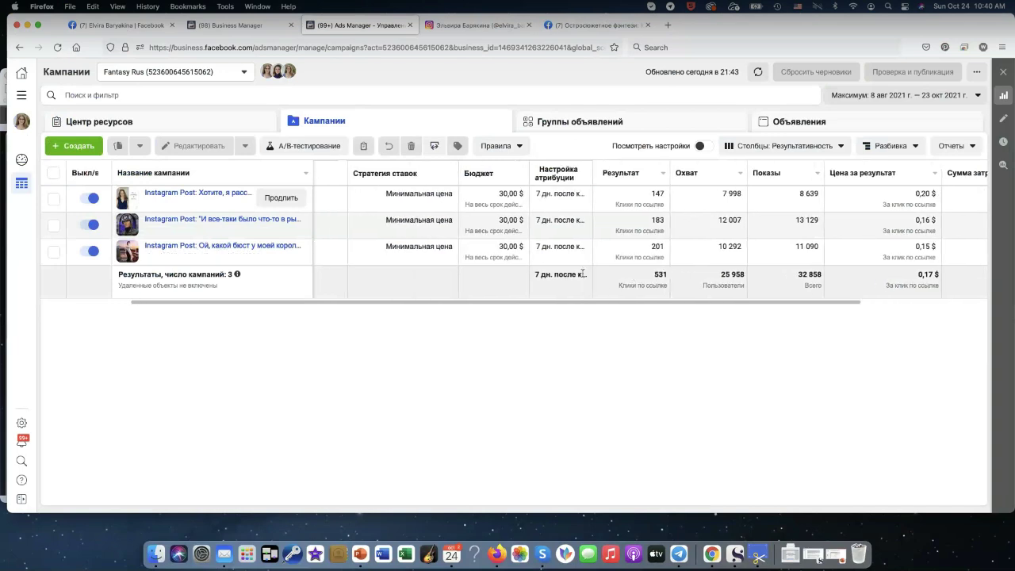
pyautogui.hscroll(6, 583, 275)
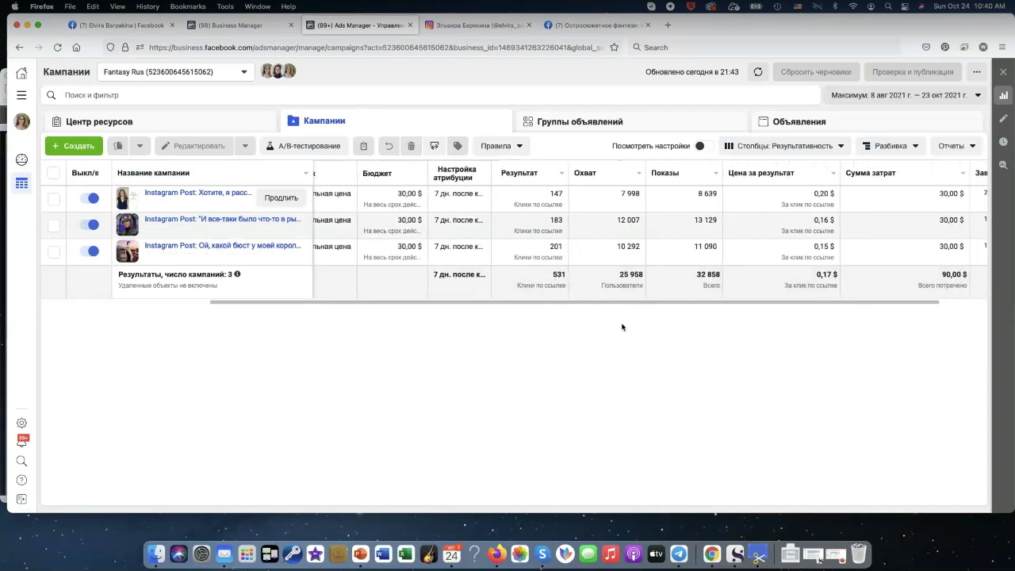
pyautogui.moveTo(122, 260)
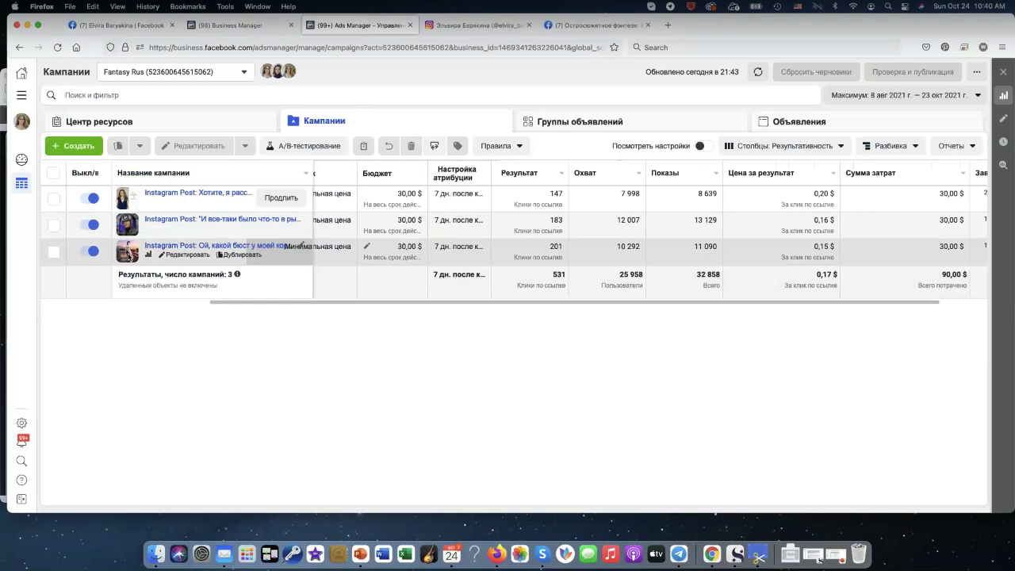
# Step: Open the Instagram profile again and browse down through the older posts
pyautogui.click(474, 27)
pyautogui.scroll(-10, 349, 176)
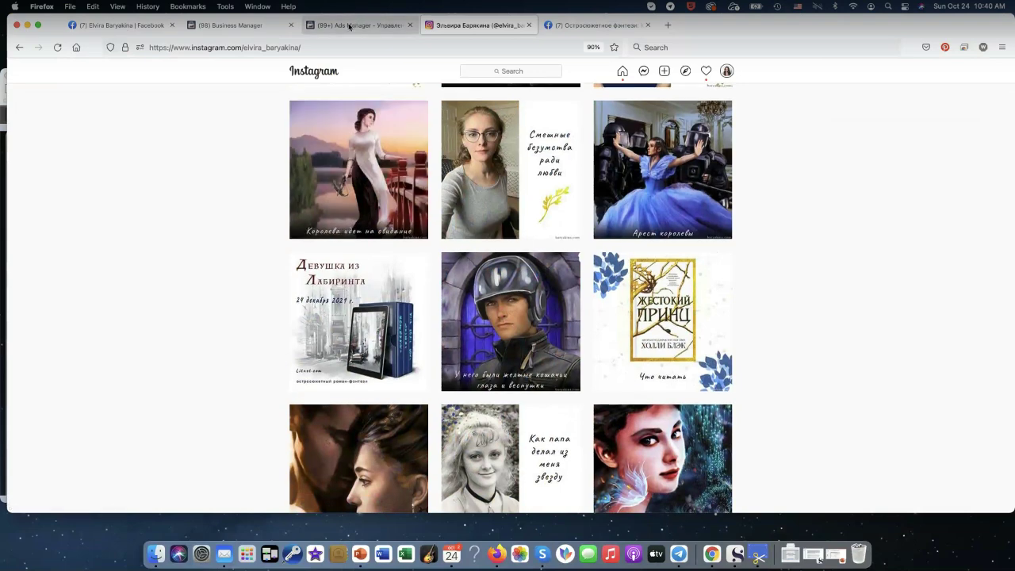
# Step: Browse the newest posts on the Instagram profile, from the story highlights down to the book posts
pyautogui.scroll(3, 470, 230)
pyautogui.scroll(-1, 470, 231)
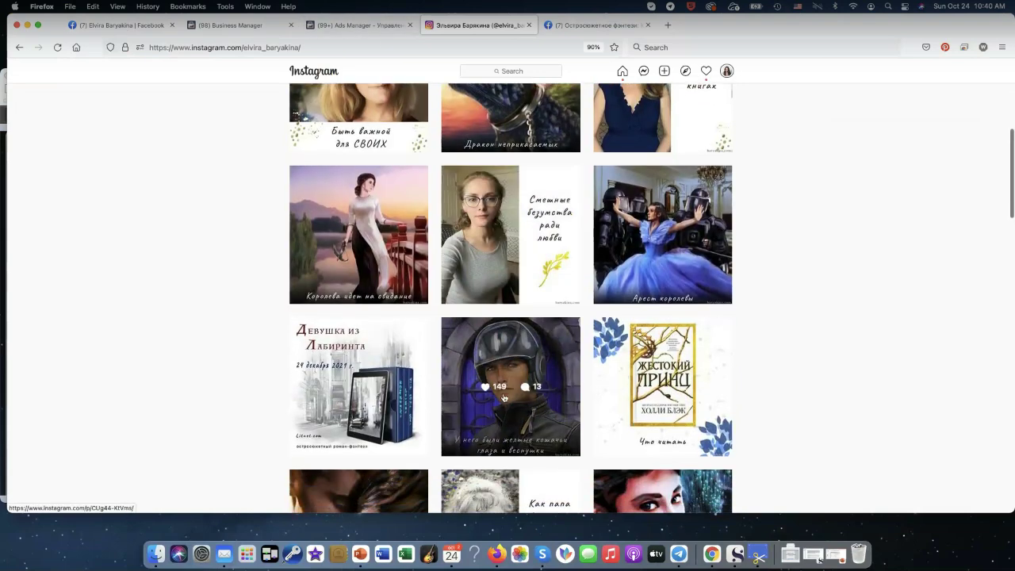
pyautogui.scroll(6, 490, 353)
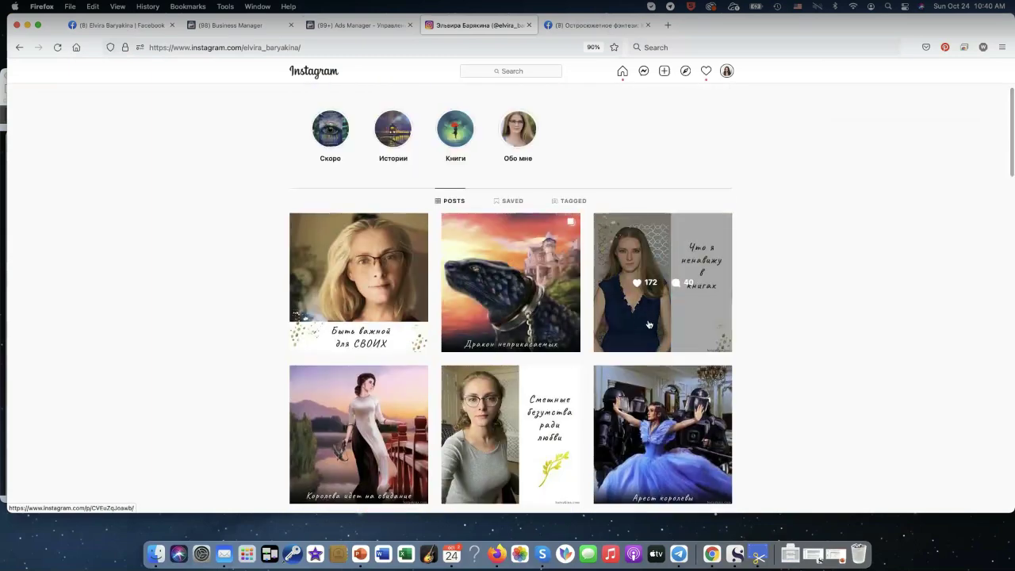
pyautogui.scroll(-5, 649, 324)
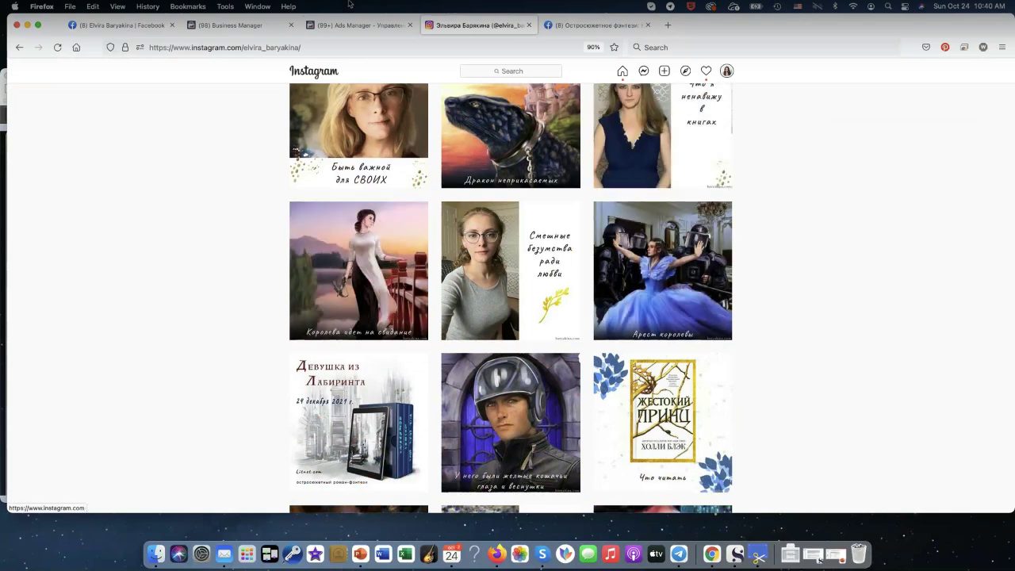
# Step: Return to the Fantasy Rus campaigns in Ads Manager and examine the results, reach, impressions, cost per result and amount spent columns
pyautogui.click(340, 25)
pyautogui.hscroll(1, 555, 248)
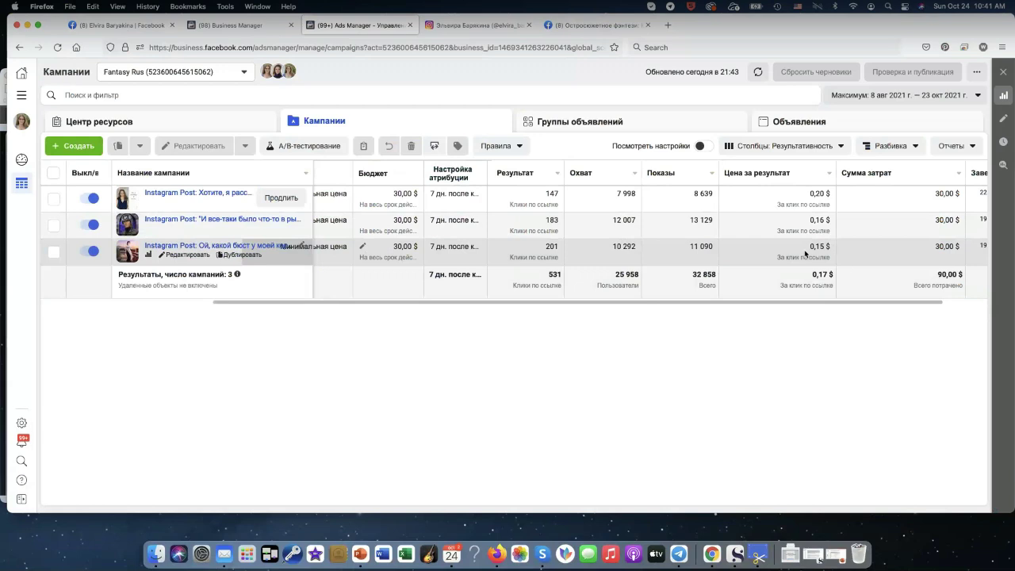
pyautogui.hscroll(-1, 805, 253)
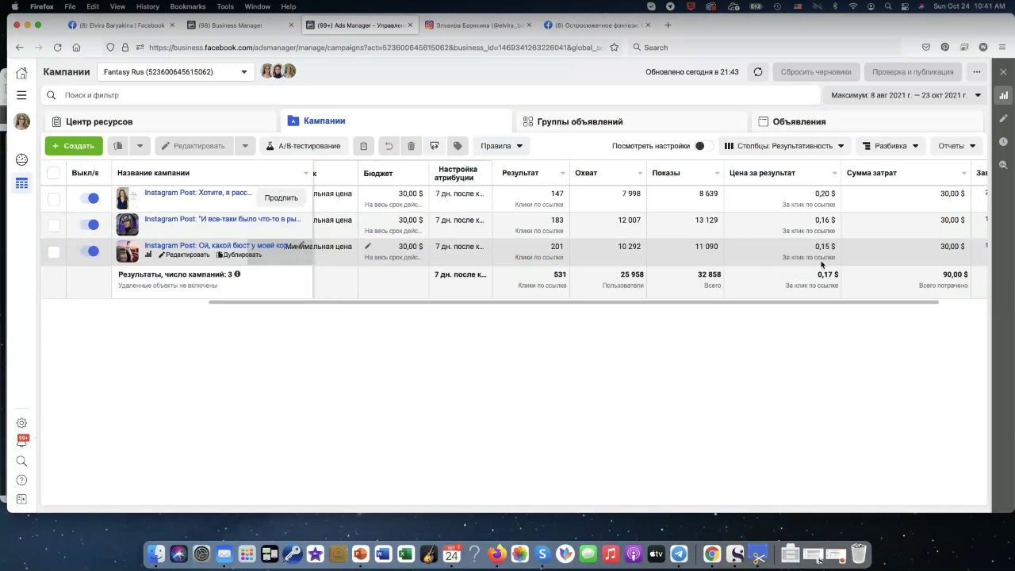
pyautogui.hscroll(1, 788, 262)
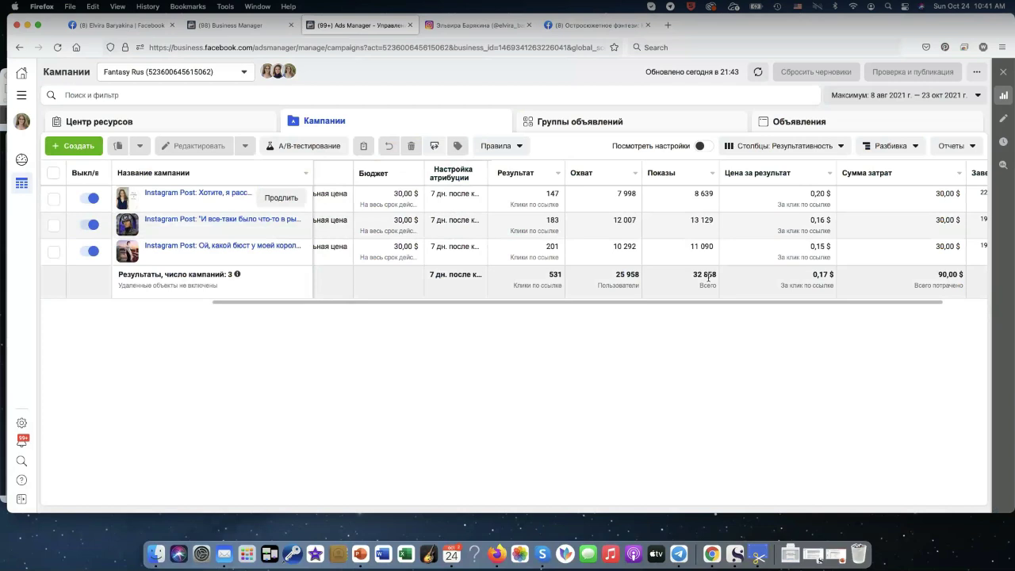
pyautogui.hscroll(-1, 708, 278)
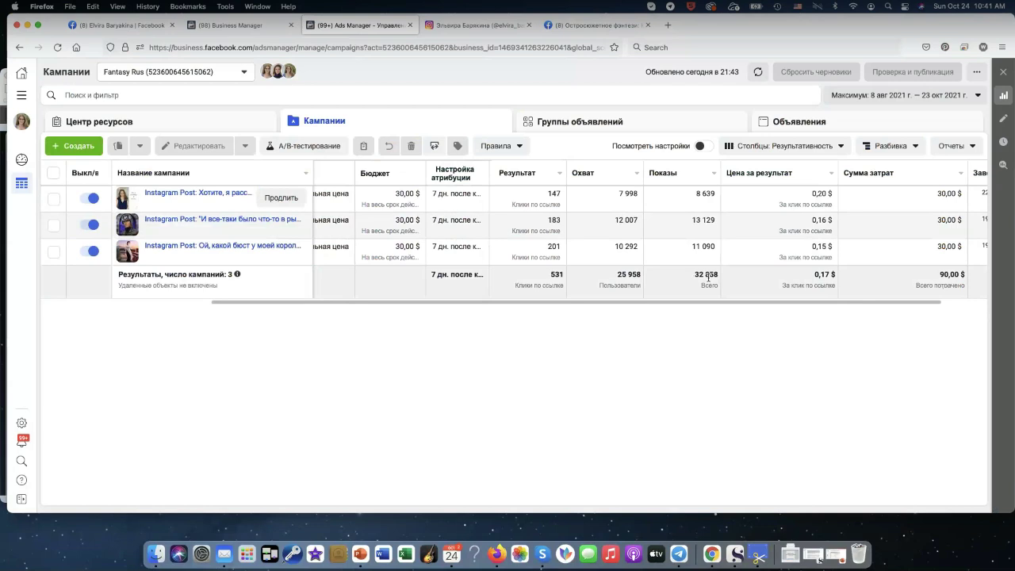
pyautogui.hscroll(-2, 713, 277)
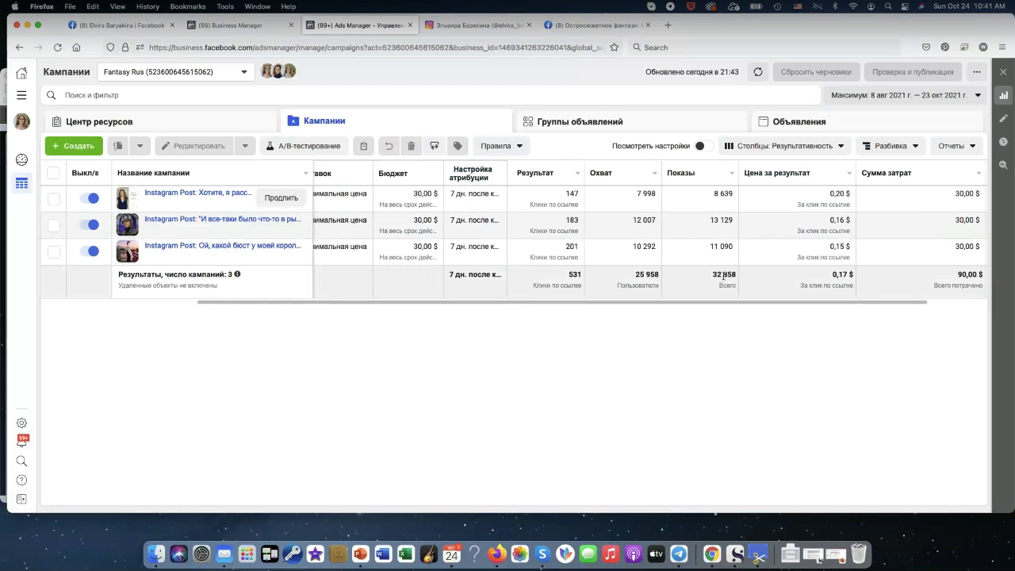
pyautogui.hscroll(-2, 721, 277)
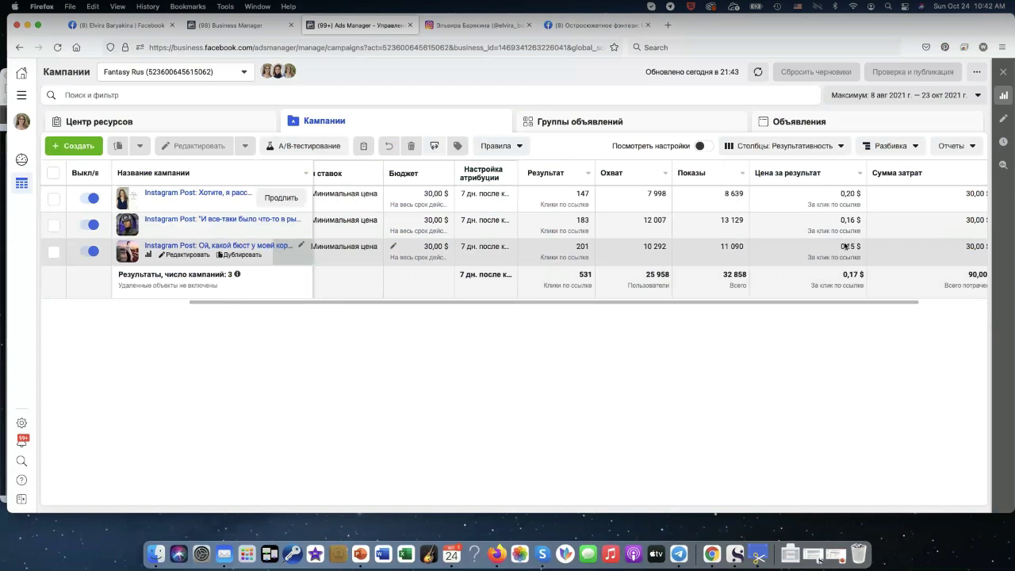
pyautogui.hscroll(-2, 844, 244)
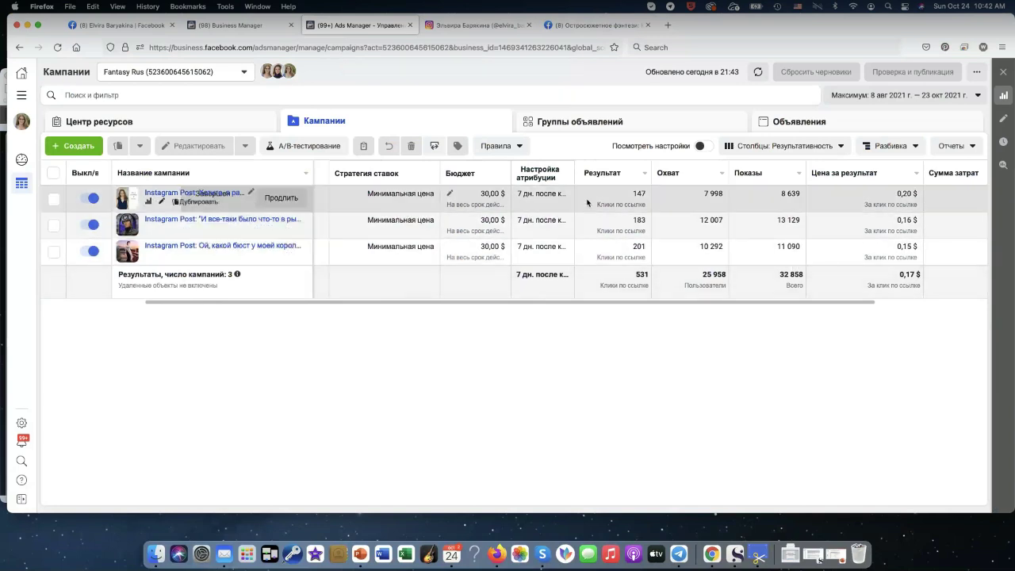
# Step: Switch to the Business Manager home page and open the Аудитории section for the Fantasy Rus account
pyautogui.click(228, 24)
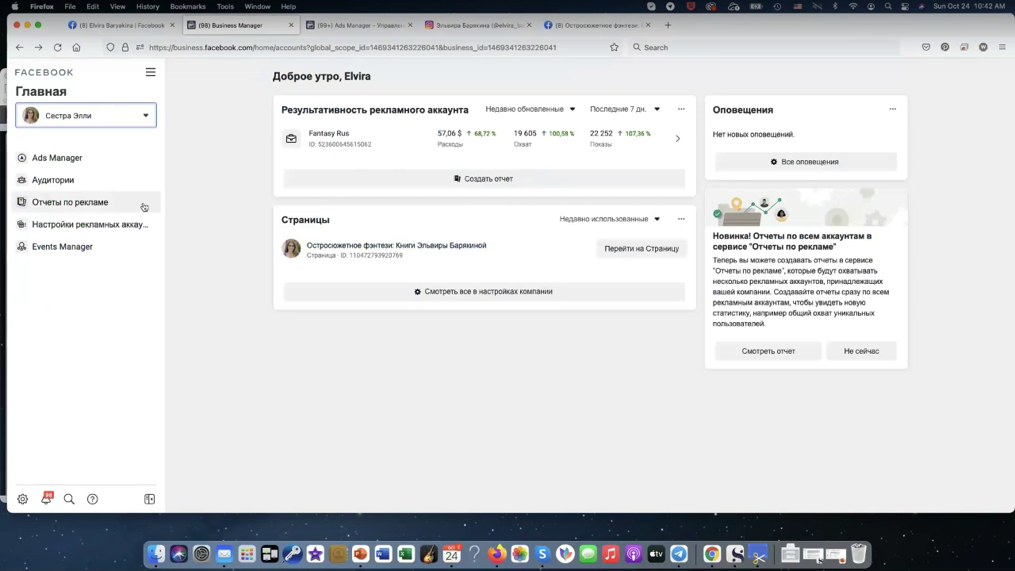
pyautogui.click(52, 182)
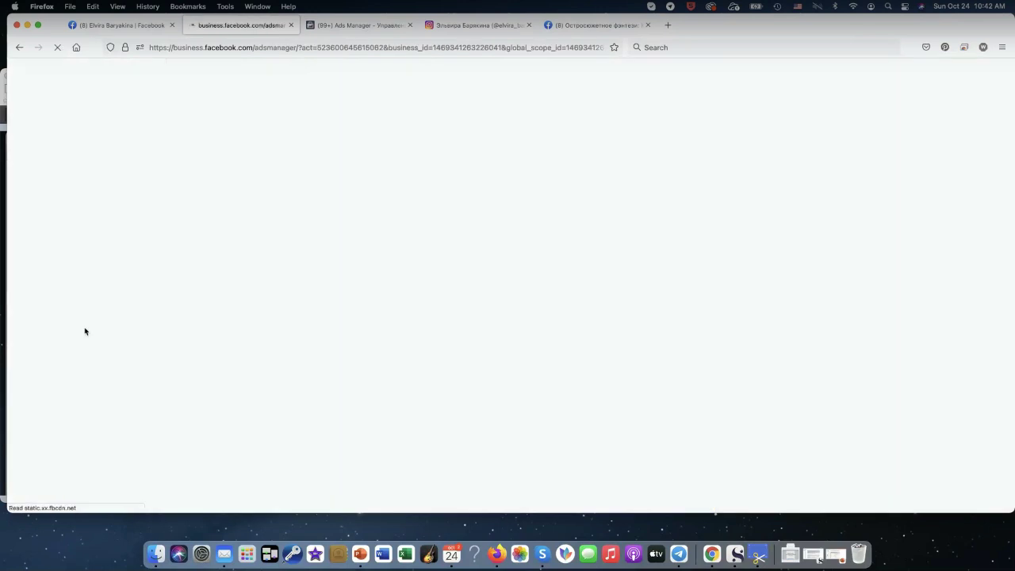
pyautogui.click(670, 558)
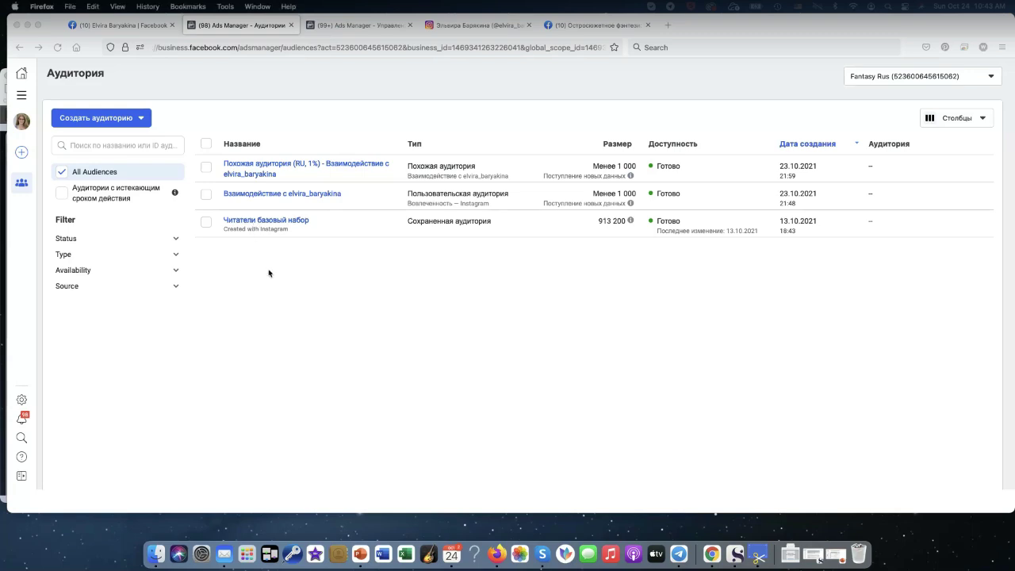
# Step: Review the summary of the saved audience "Читатели базовый набор", including its locations, age, gender and interests, and close the details
pyautogui.click(242, 224)
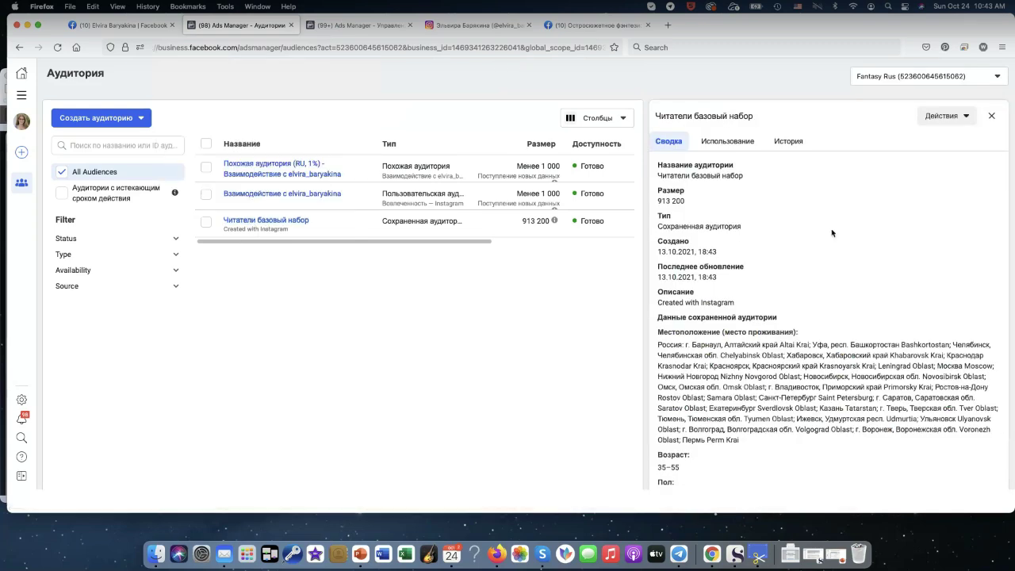
pyautogui.scroll(-2, 767, 222)
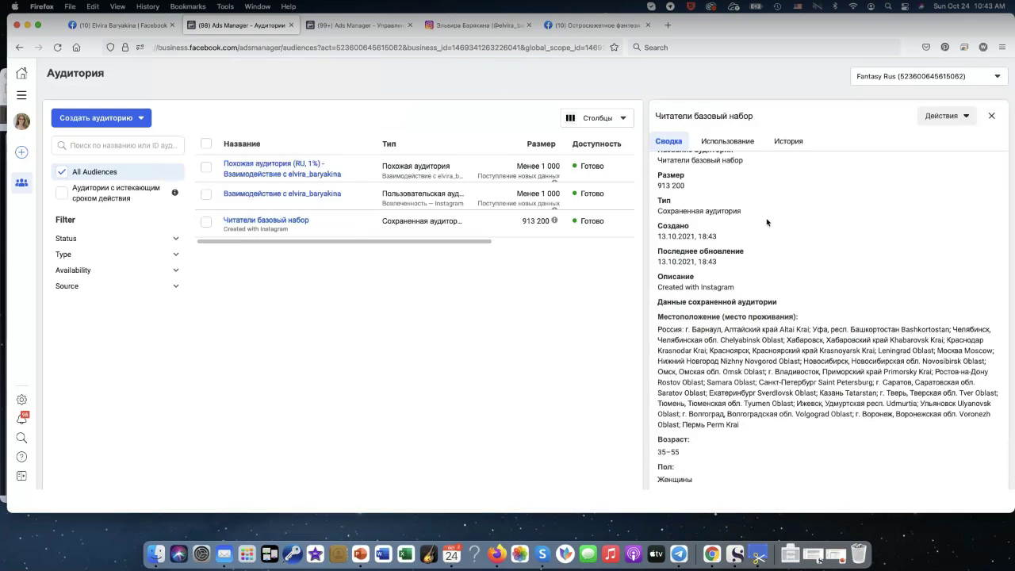
pyautogui.scroll(-2, 767, 222)
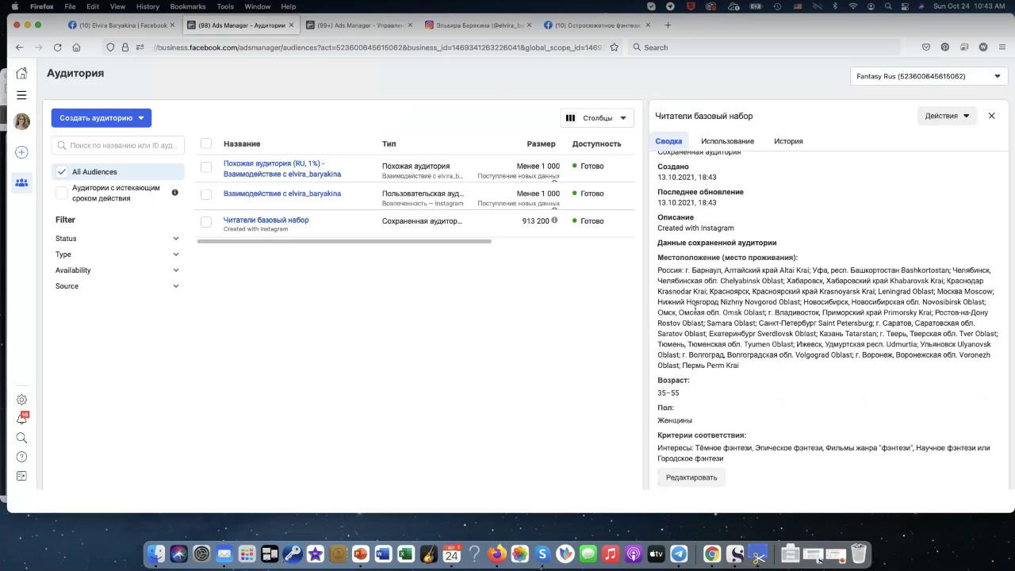
pyautogui.scroll(1, 685, 352)
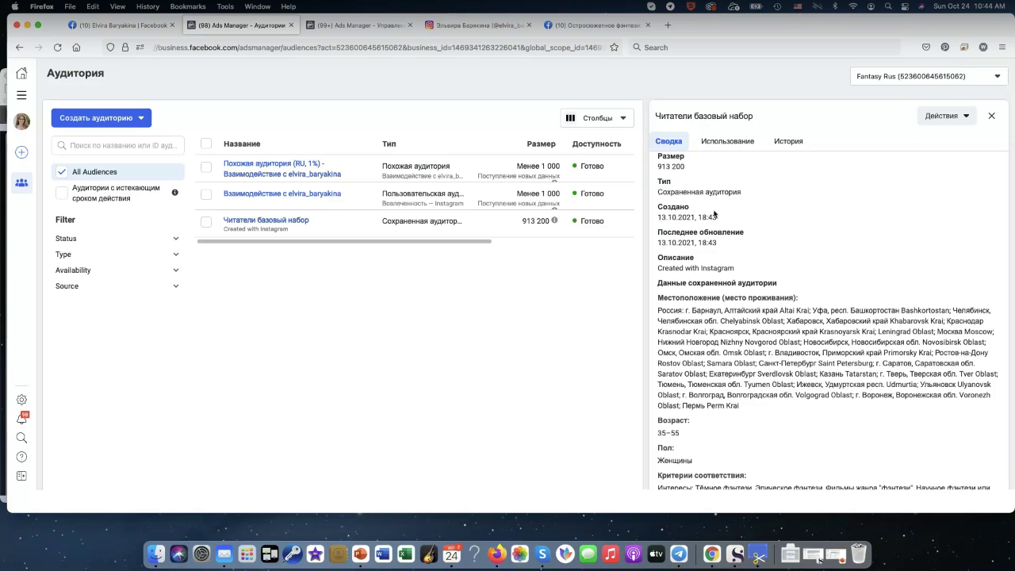
pyautogui.scroll(1, 715, 213)
pyautogui.scroll(-1, 723, 234)
pyautogui.scroll(1, 710, 167)
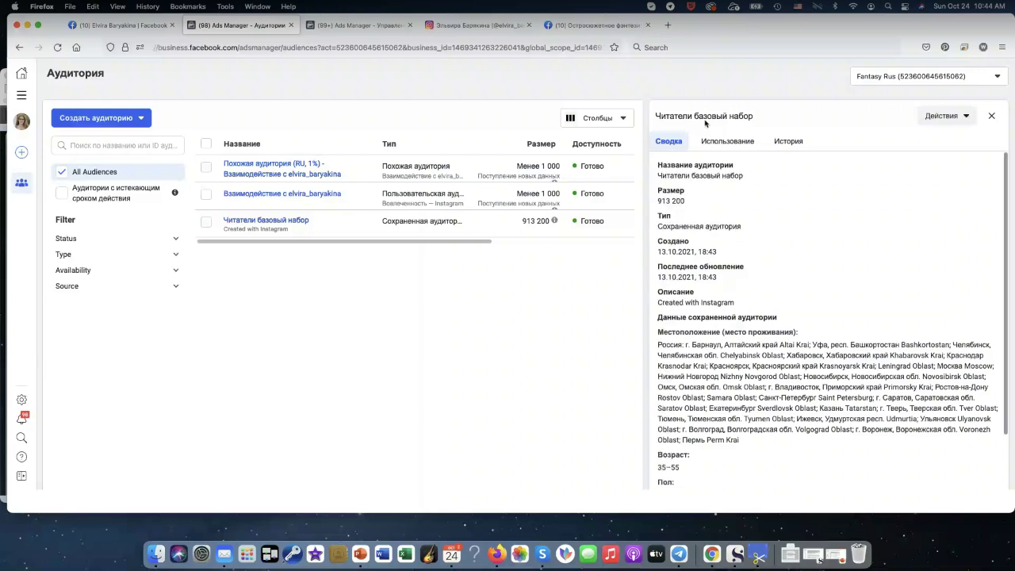
pyautogui.click(991, 115)
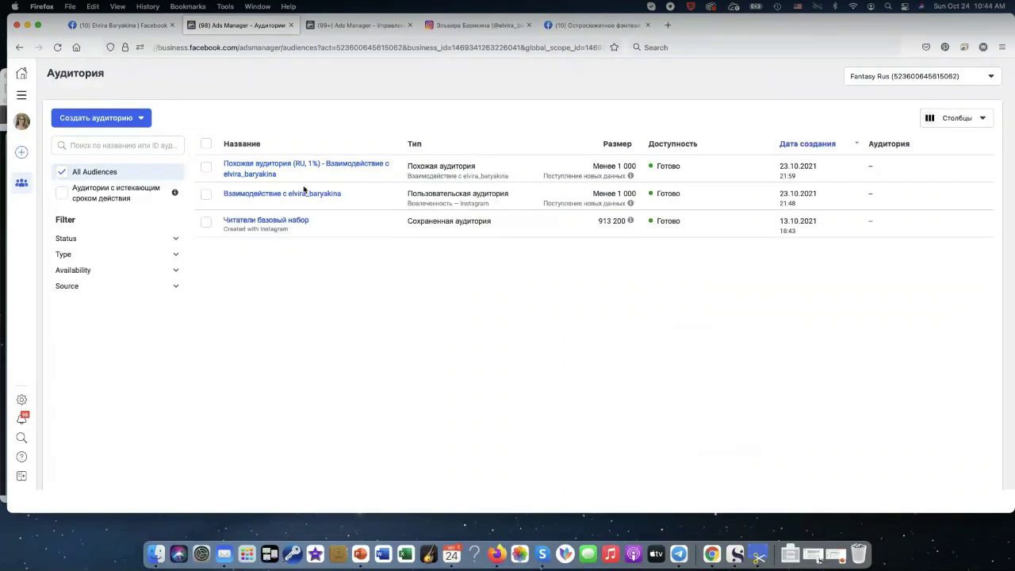
# Step: Open the custom audience setup with Аккаунт Instagram as the source, review the События options, and close it without creating an audience
pyautogui.moveTo(253, 198)
pyautogui.click(89, 119)
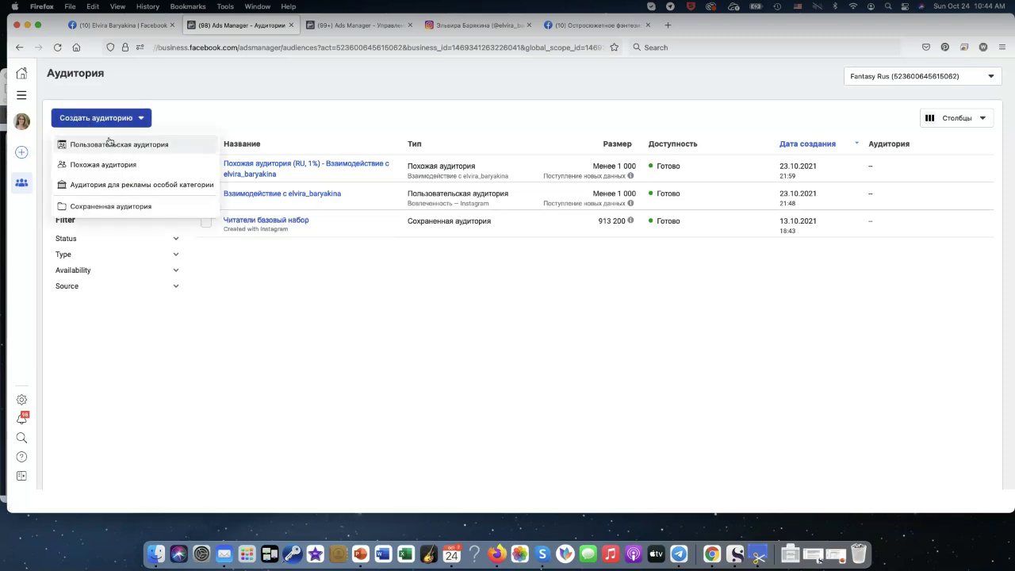
pyautogui.moveTo(118, 147)
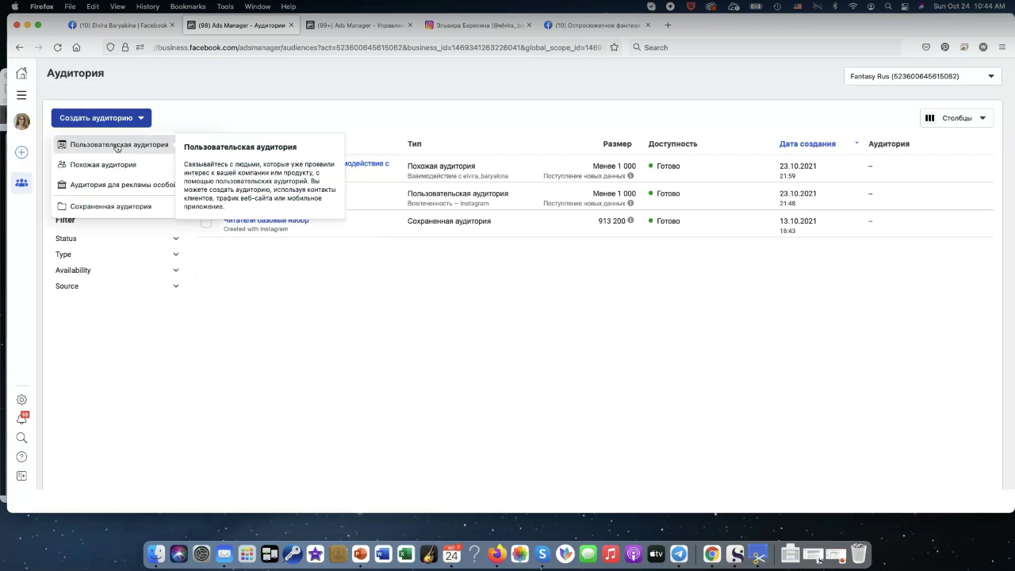
pyautogui.click(118, 147)
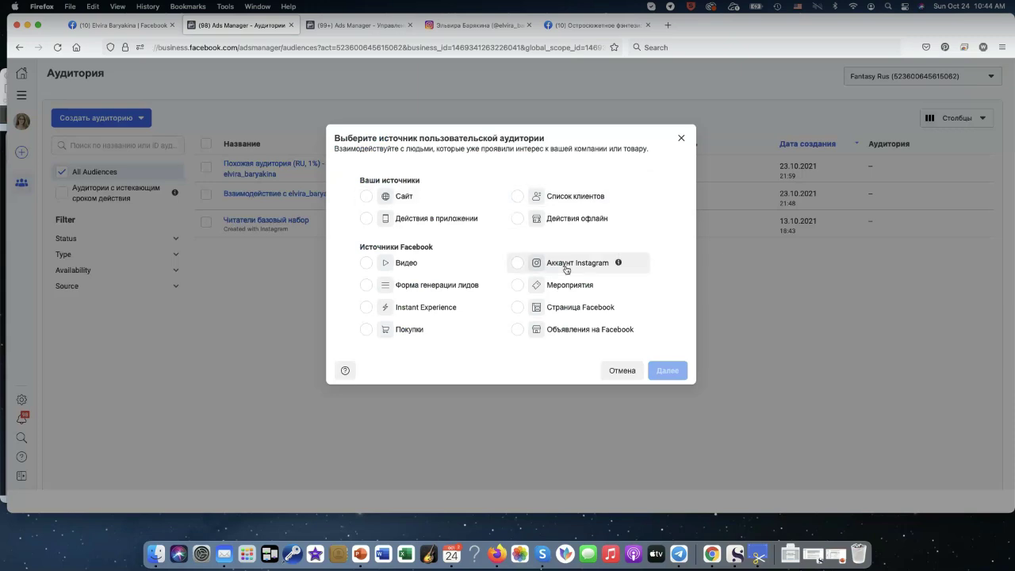
pyautogui.click(518, 263)
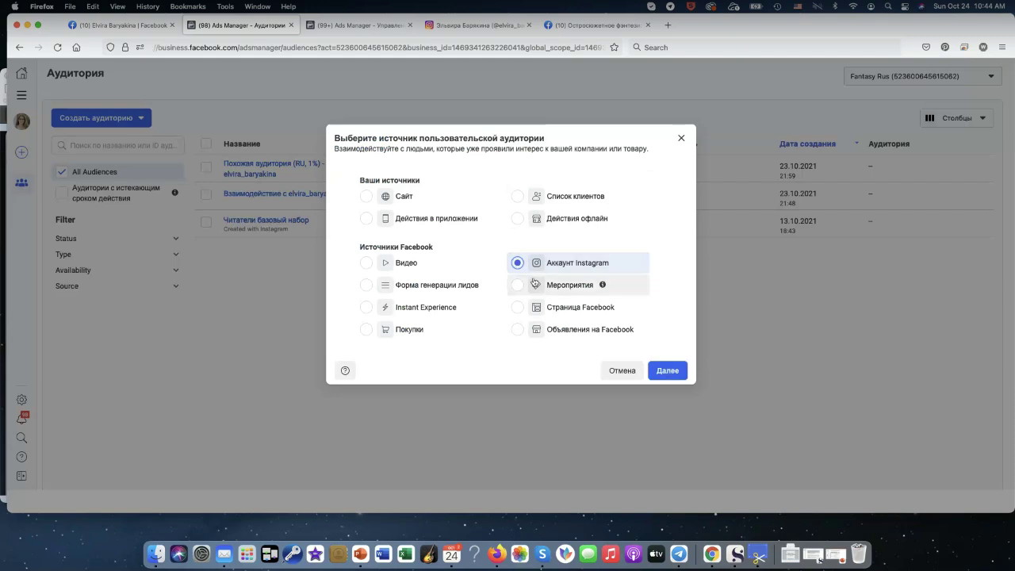
pyautogui.click(653, 371)
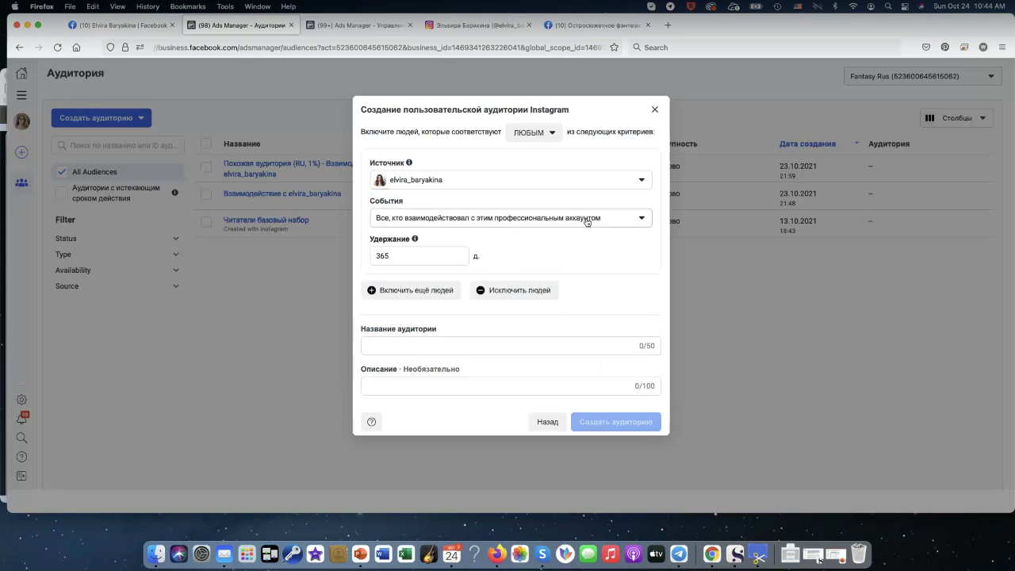
pyautogui.click(642, 220)
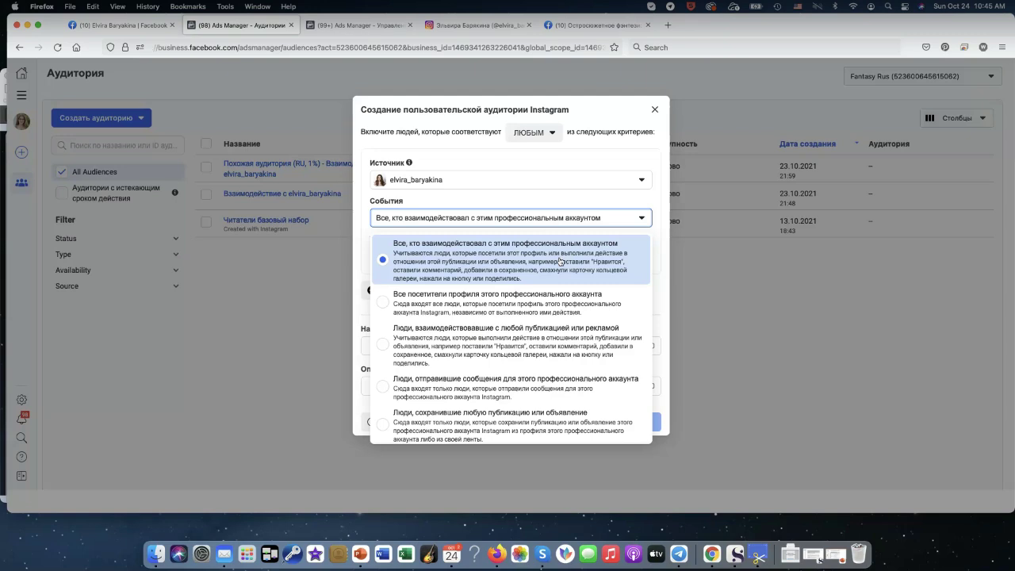
pyautogui.click(656, 219)
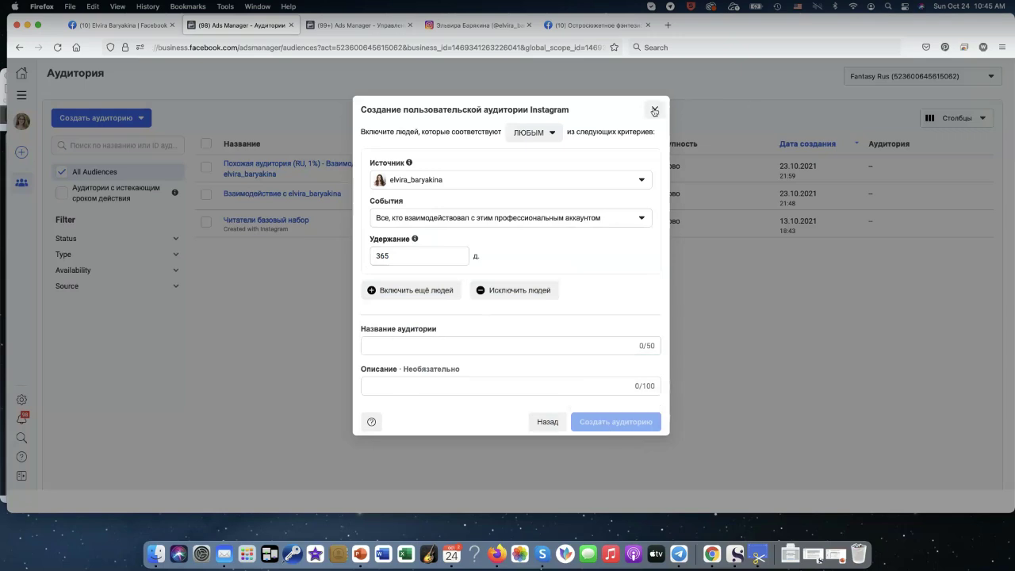
pyautogui.click(654, 111)
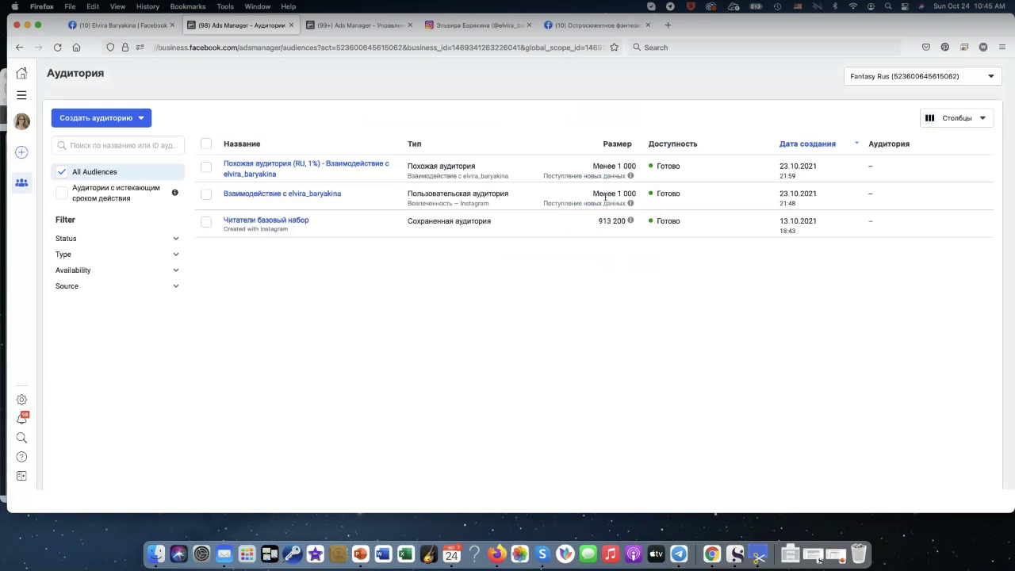
# Step: Open the lookalike audience setup, review its new source options, location and size settings, and cancel without creating an audience
pyautogui.moveTo(286, 202)
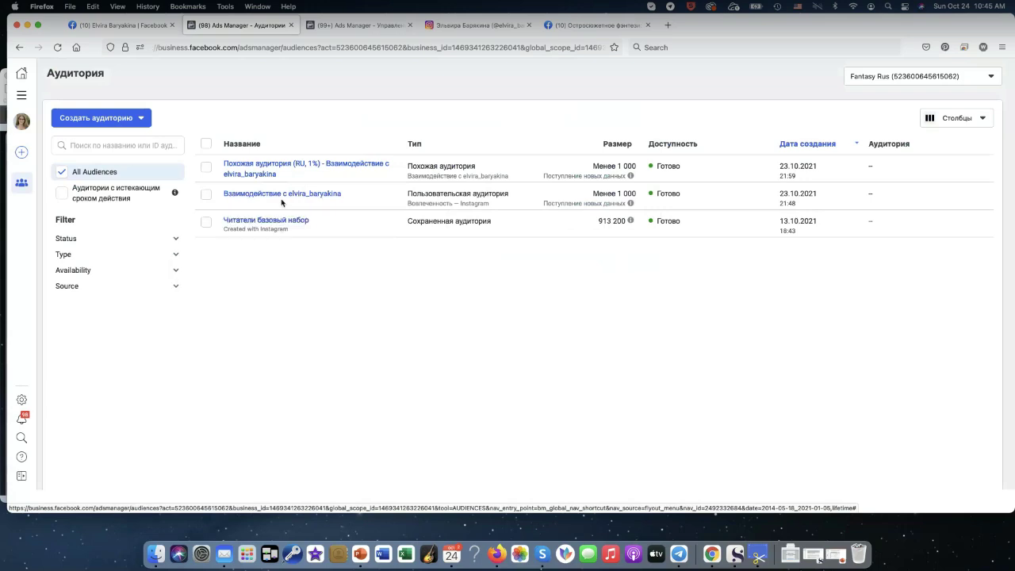
pyautogui.moveTo(266, 169)
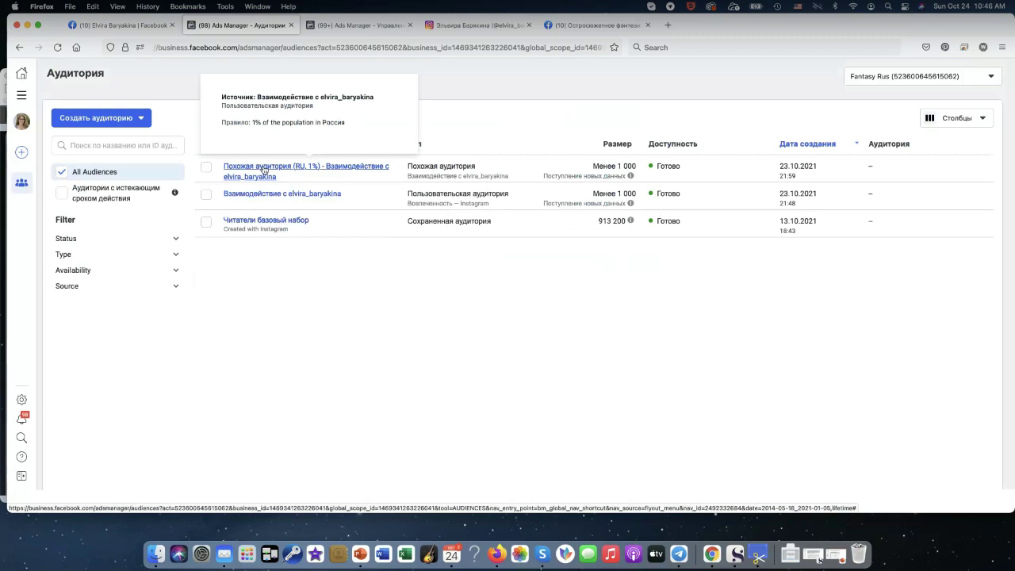
pyautogui.click(104, 119)
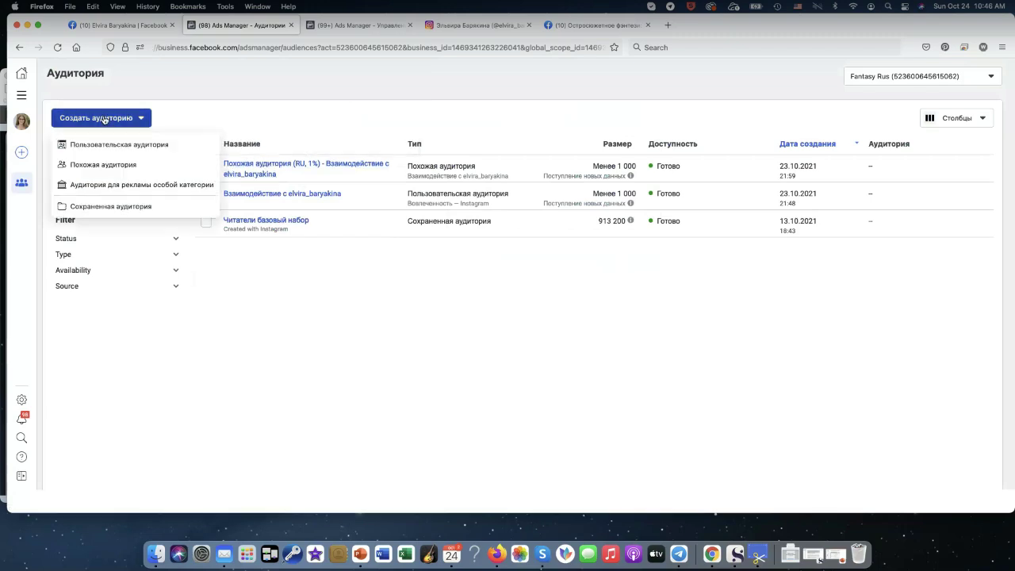
pyautogui.click(85, 161)
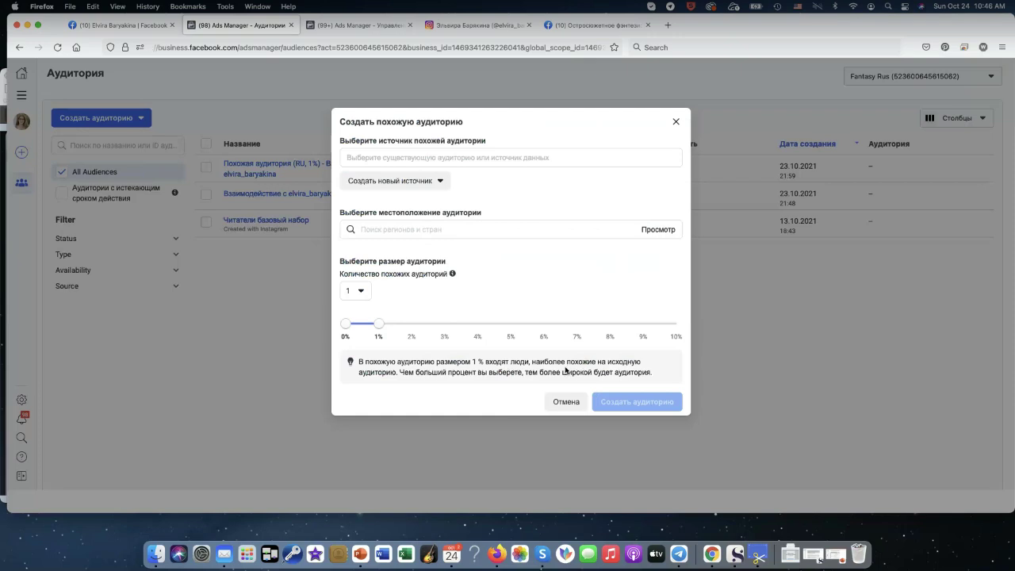
pyautogui.click(441, 181)
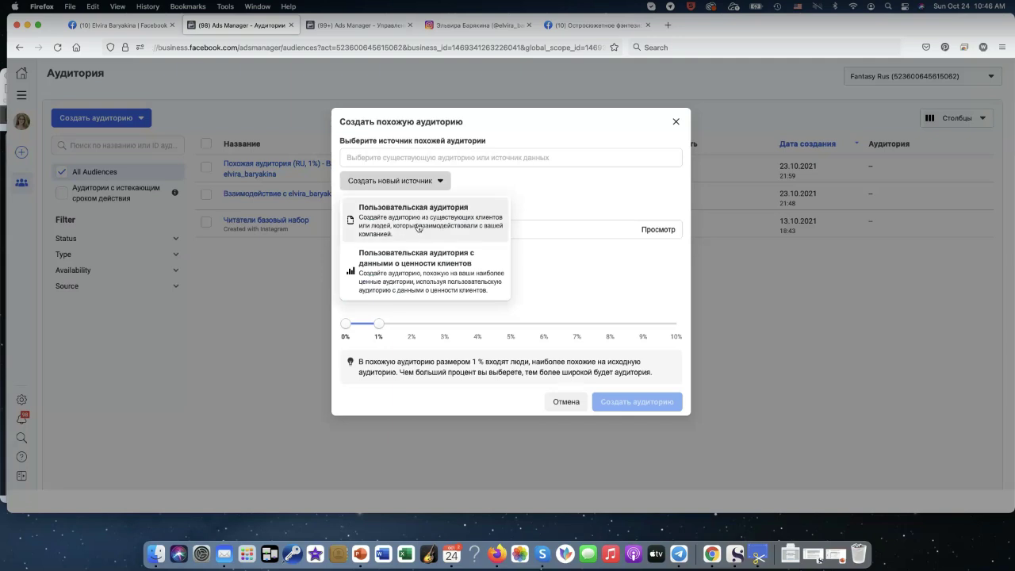
pyautogui.click(599, 195)
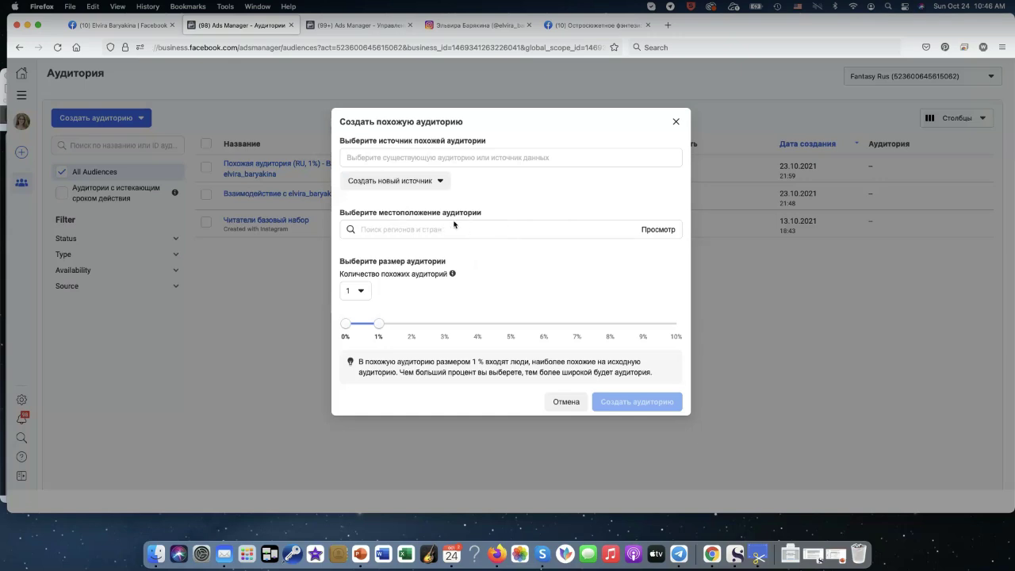
pyautogui.click(565, 402)
# Step: View the source and rule details of the existing lookalike audience and the Instagram engagement custom audience
pyautogui.moveTo(302, 176)
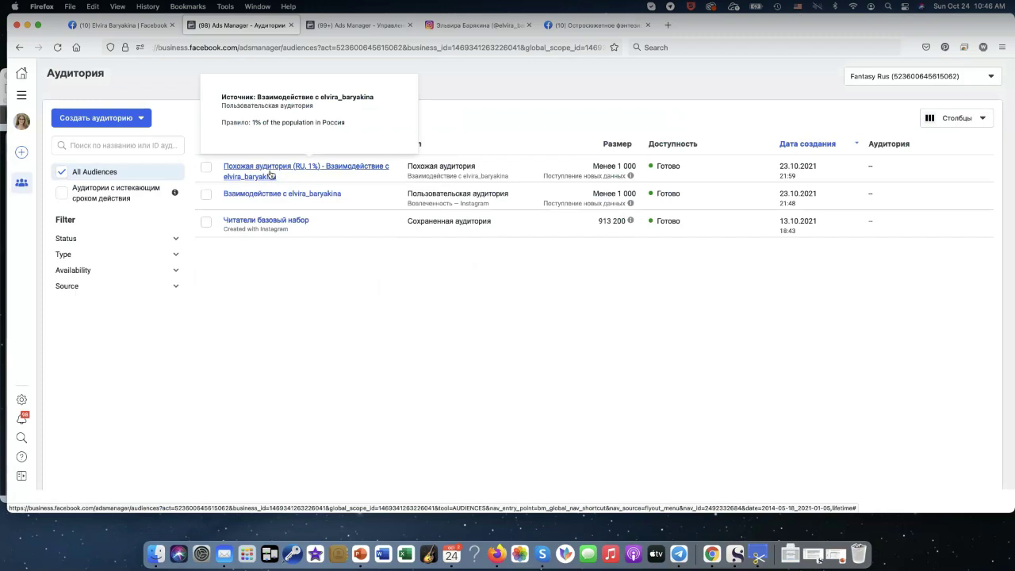
pyautogui.moveTo(267, 200)
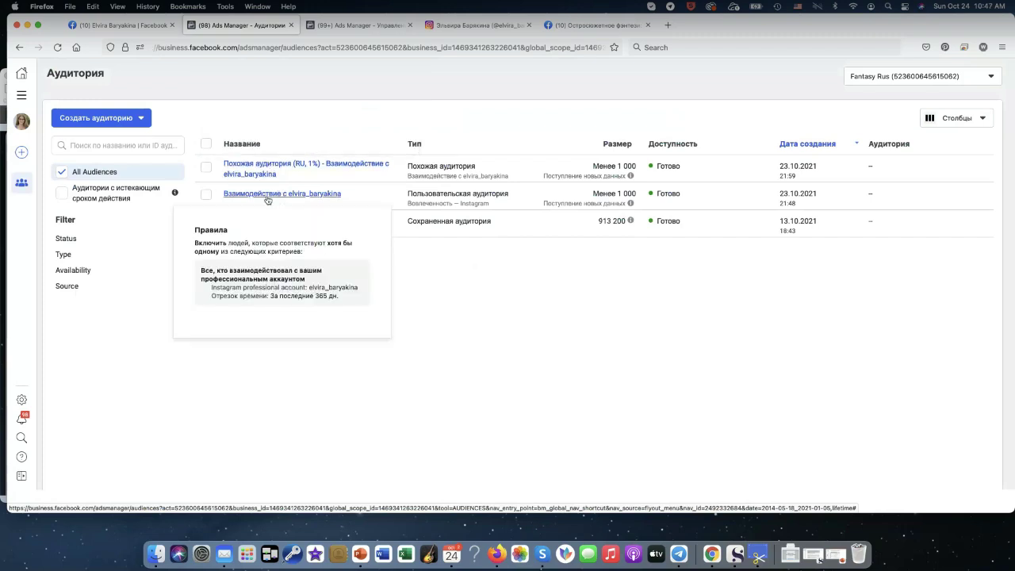
# Step: Open the writing course page avtoram.com/talant/ in a new browser tab
pyautogui.moveTo(266, 169)
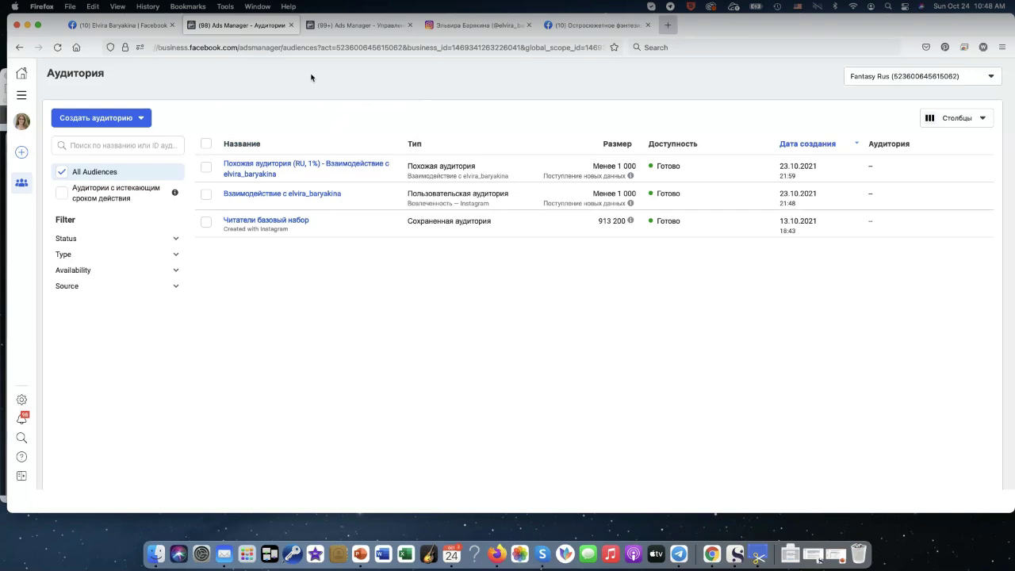
pyautogui.press('super+t')
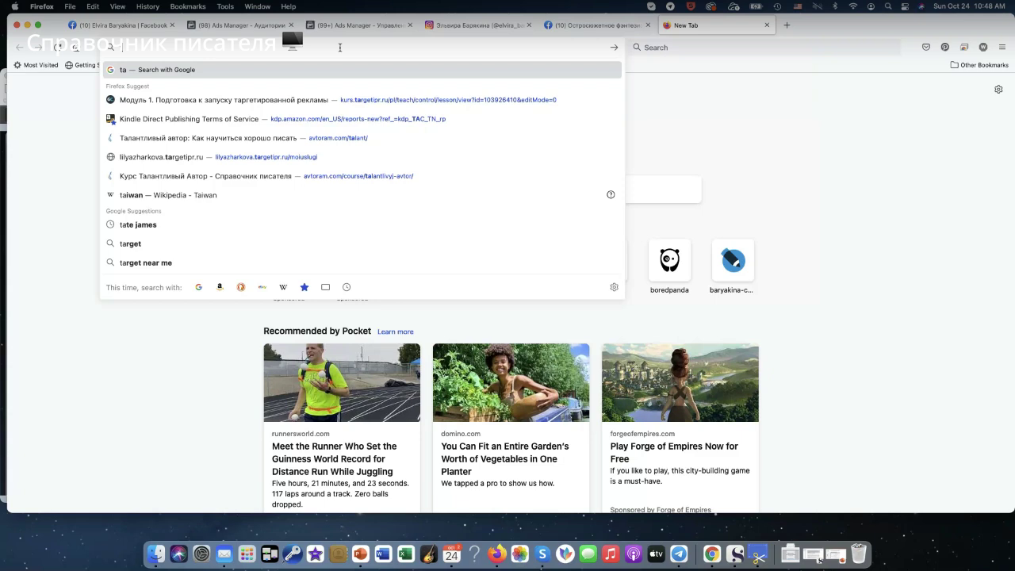
pyautogui.write('avtoram.com/talant/')
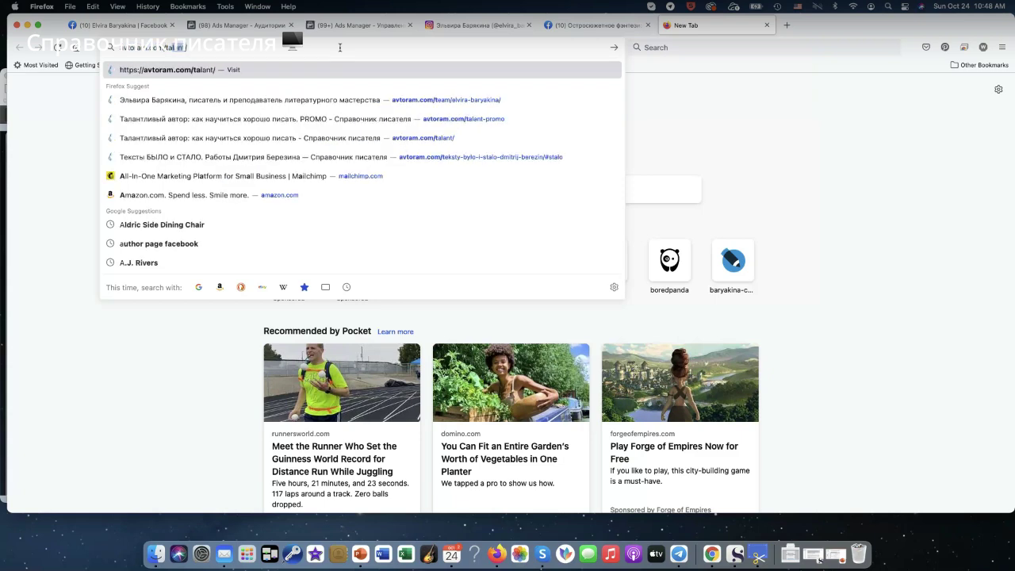
pyautogui.press('Return')
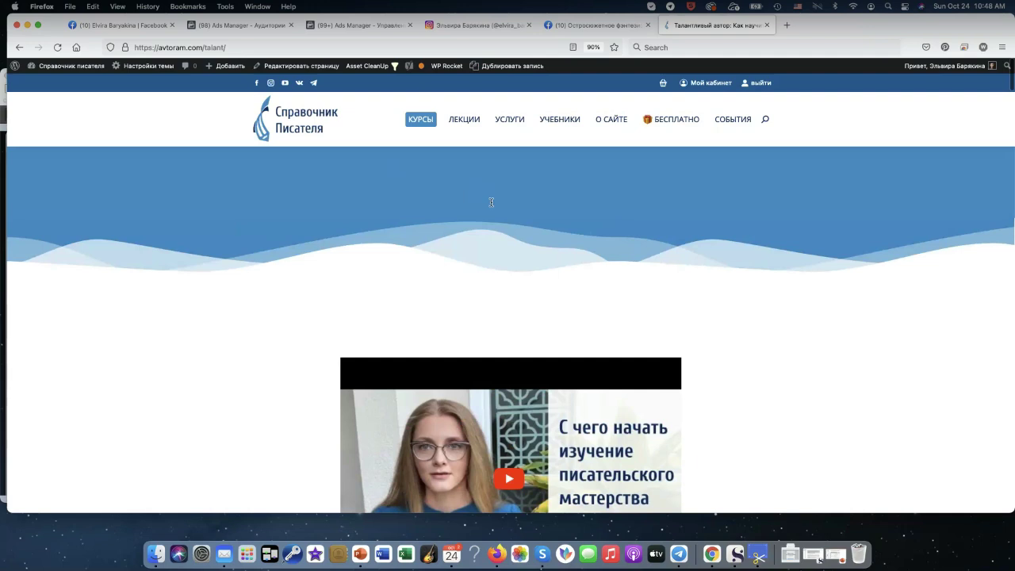
# Step: Look through the course page "Талантливый автор: как научиться хорошо писать", covering its format, instructor background and learning outcomes, and return to its beginning
pyautogui.scroll(-1, 500, 190)
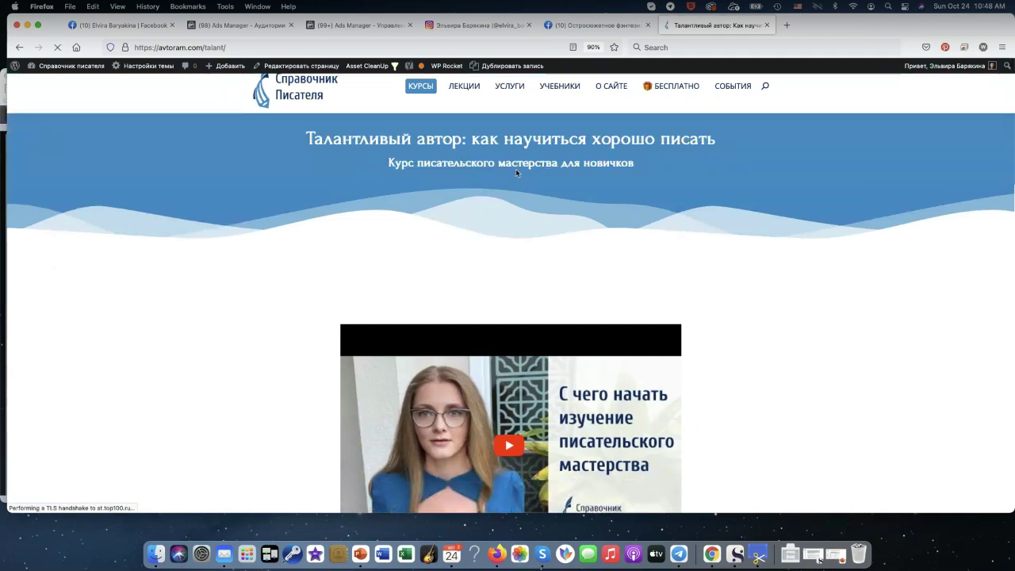
pyautogui.scroll(-3, 516, 170)
pyautogui.scroll(-5, 516, 172)
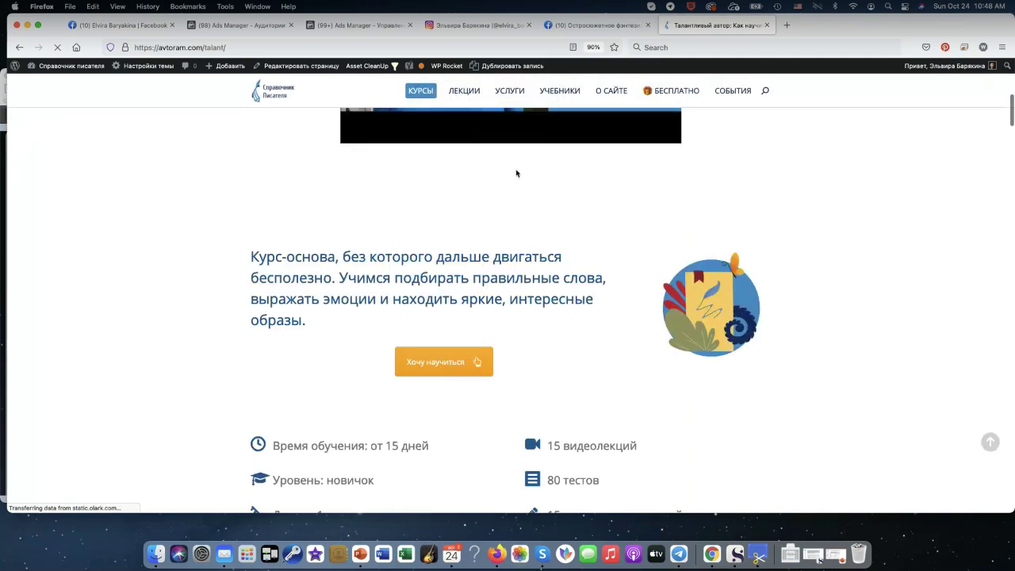
pyautogui.scroll(-5, 516, 173)
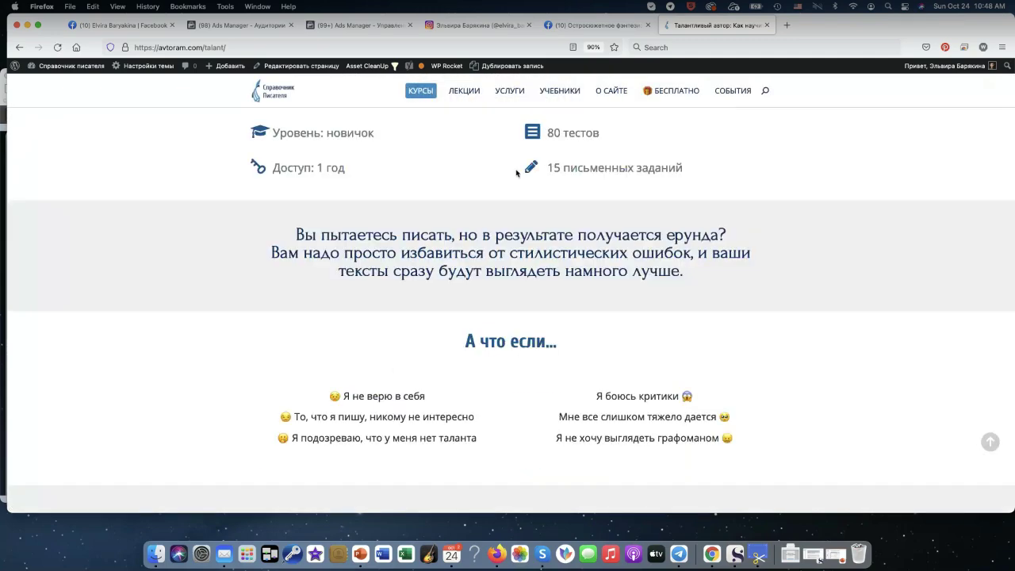
pyautogui.scroll(-10, 517, 173)
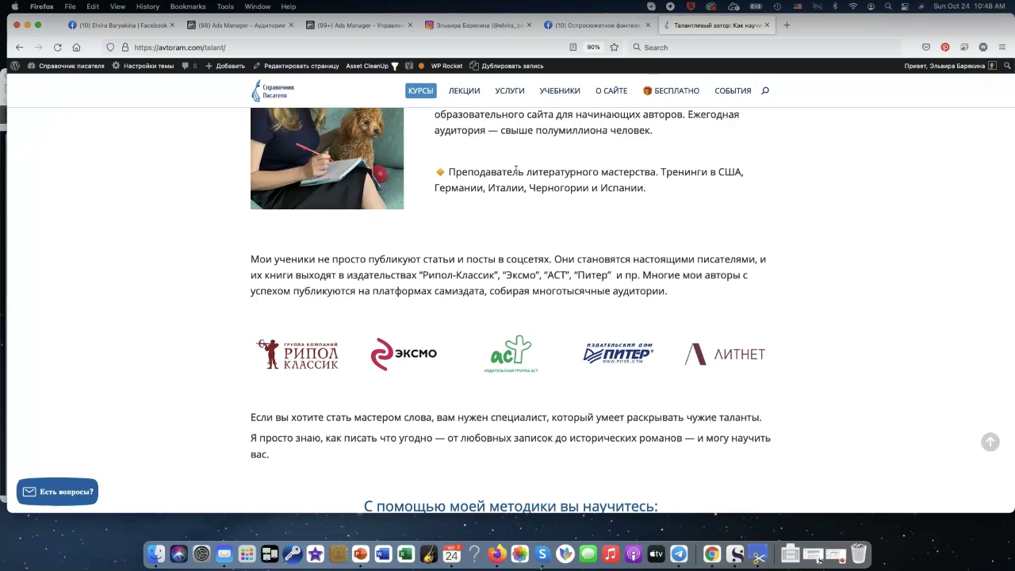
pyautogui.scroll(-5, 515, 171)
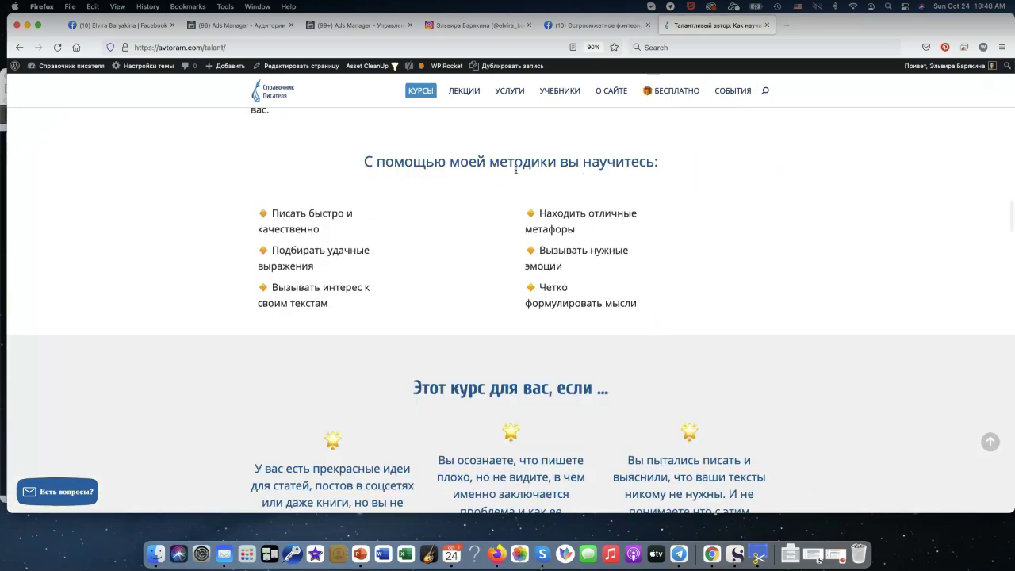
pyautogui.scroll(1, 517, 169)
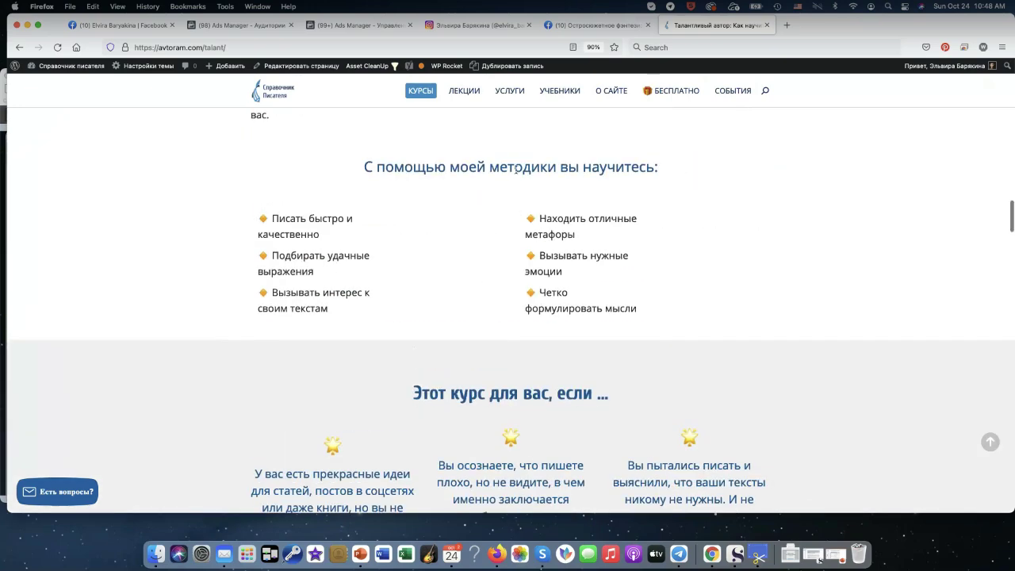
pyautogui.scroll(10, 516, 169)
pyautogui.scroll(10, 517, 173)
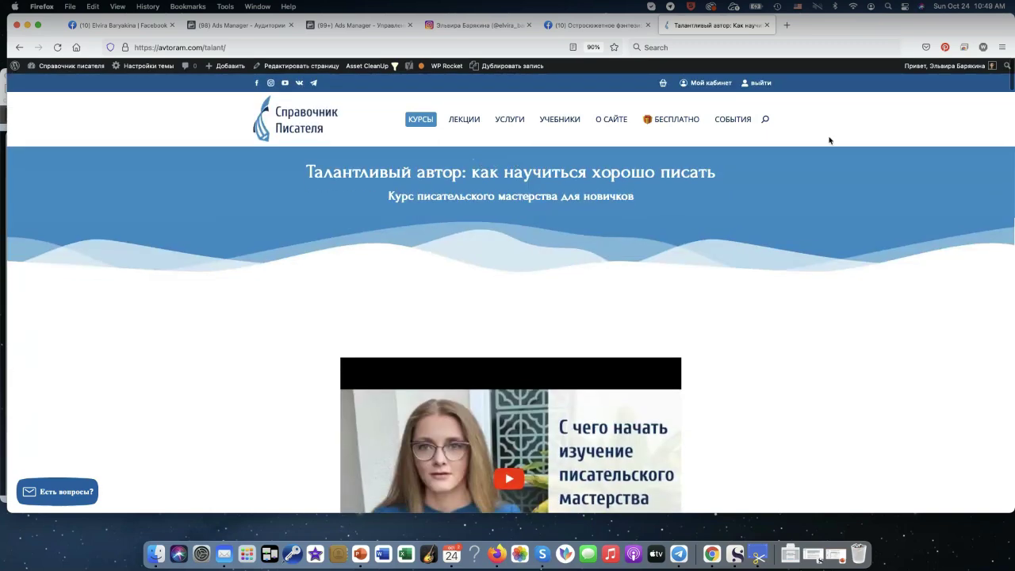
# Step: Open the site's События page and review the nearest webinar details, the weekly course discount and its coupon terms
pyautogui.click(730, 124)
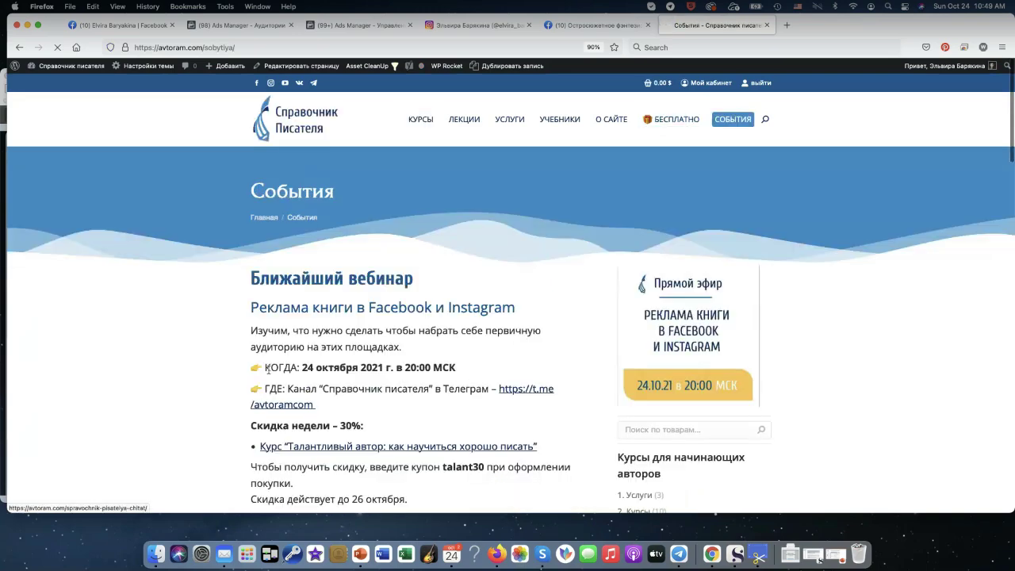
pyautogui.scroll(-3, 268, 369)
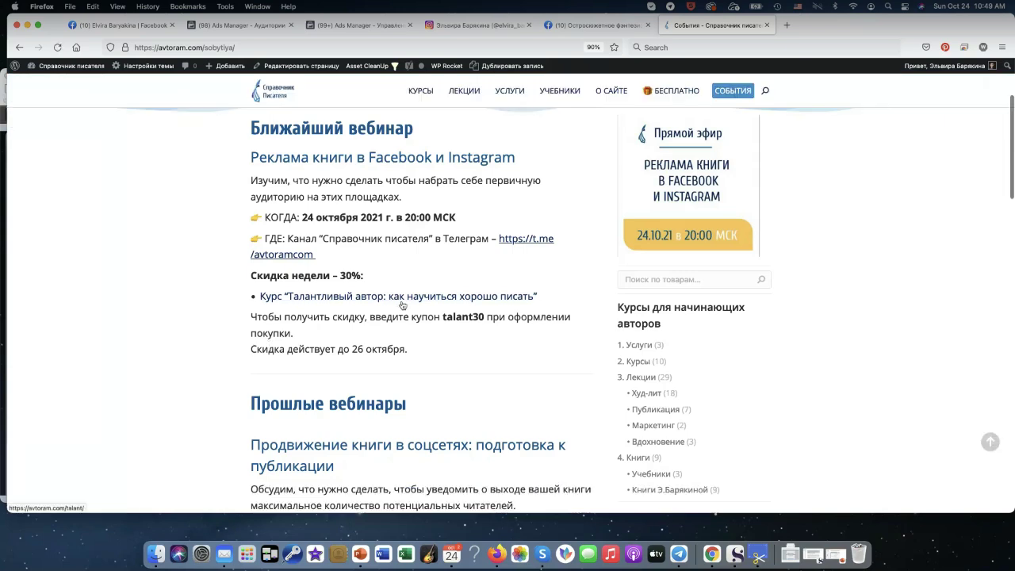
pyautogui.click(396, 303)
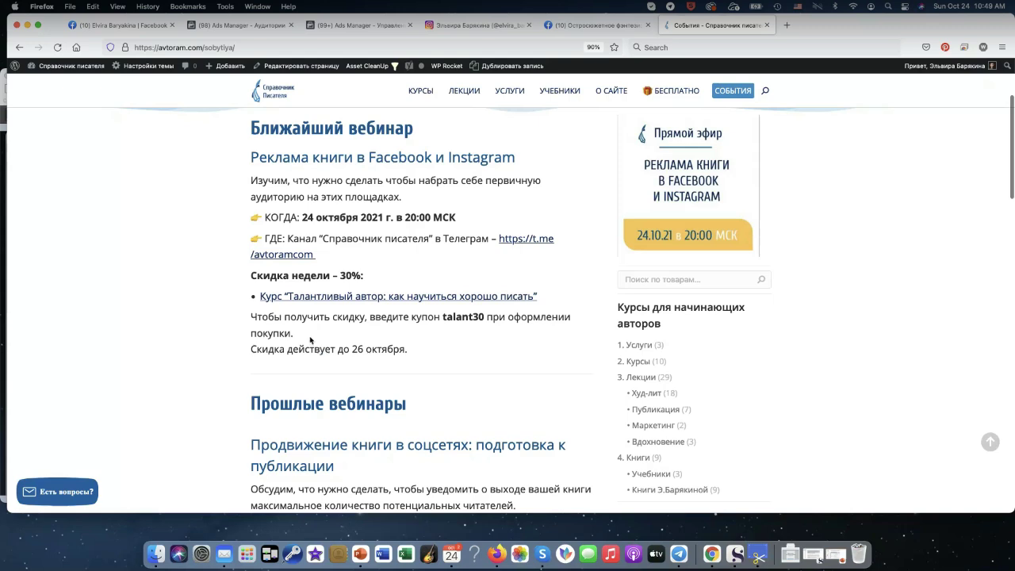
pyautogui.scroll(-1, 310, 340)
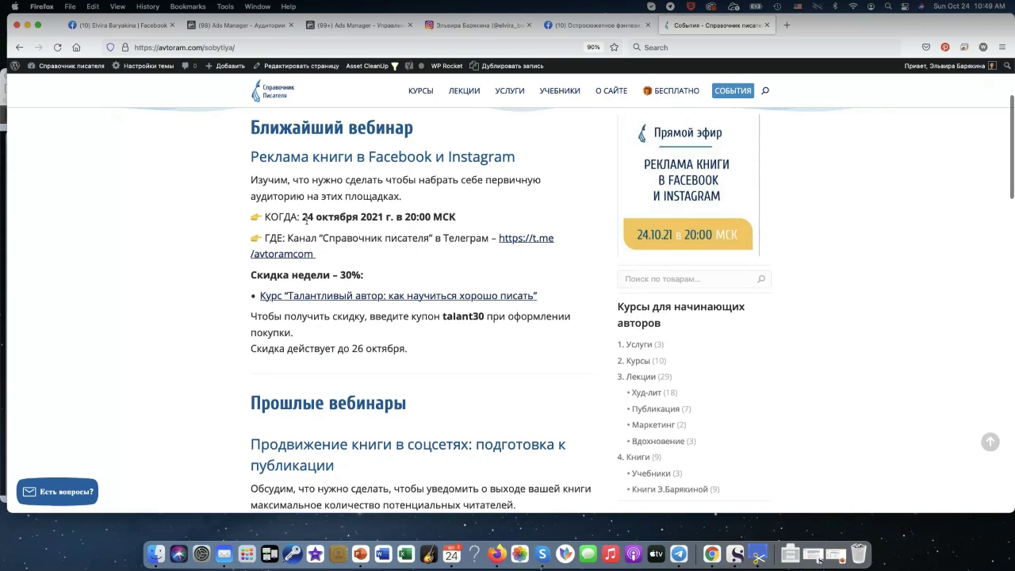
# Step: Revisit the open Facebook page, campaign list, Instagram profile and audience list, and go back to the Business Manager home page
pyautogui.click(581, 28)
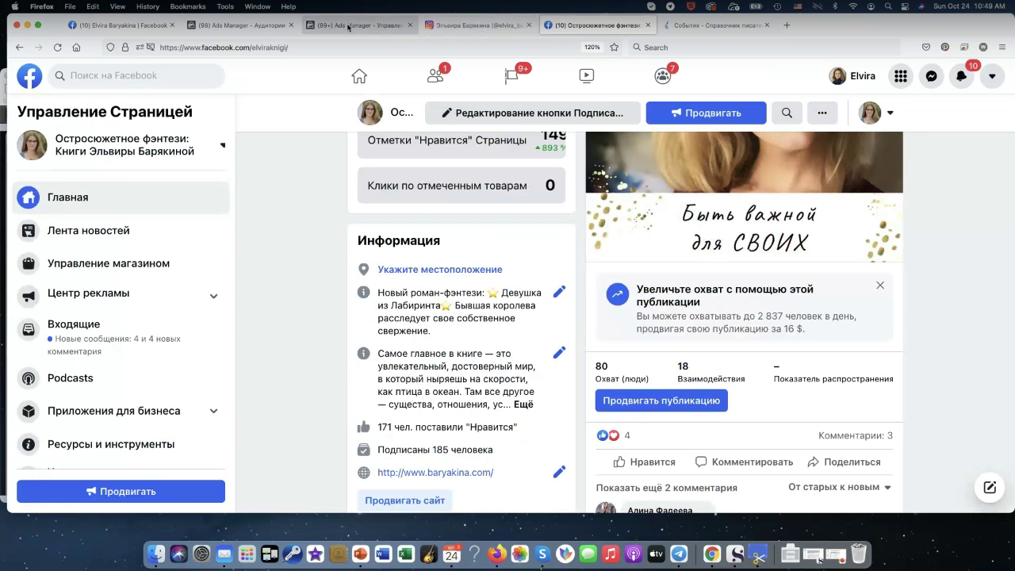
pyautogui.click(348, 26)
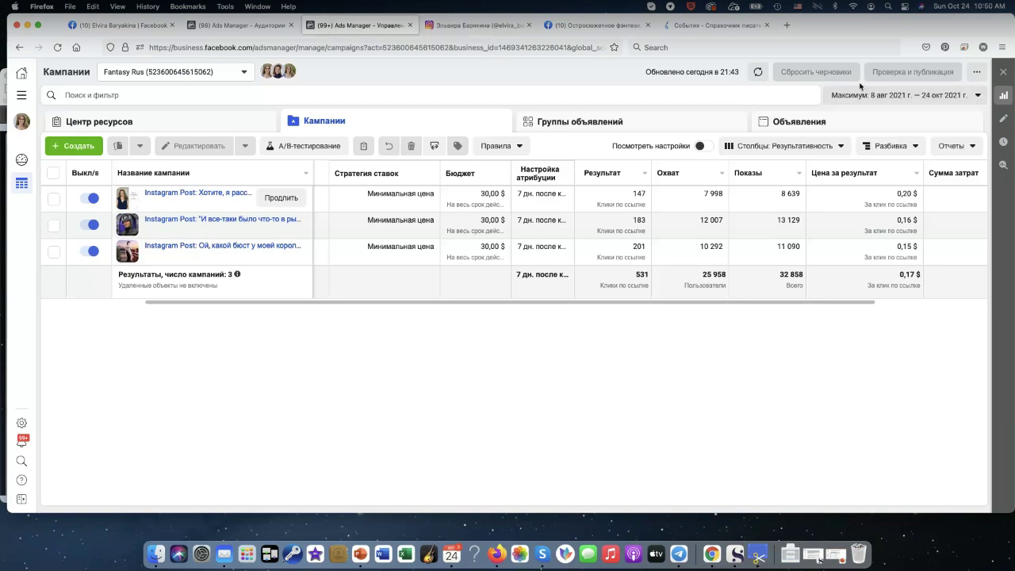
pyautogui.click(474, 24)
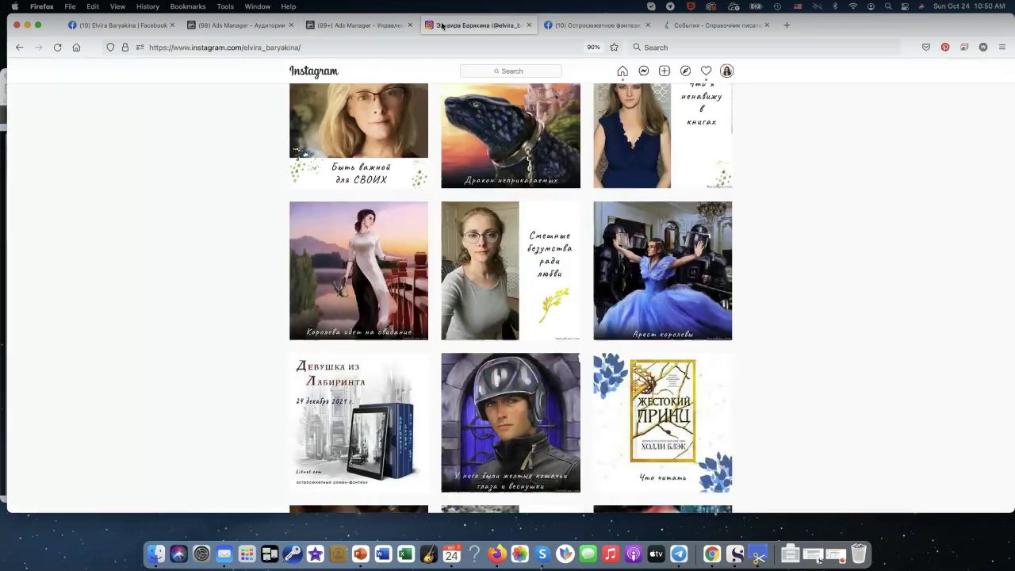
pyautogui.click(233, 24)
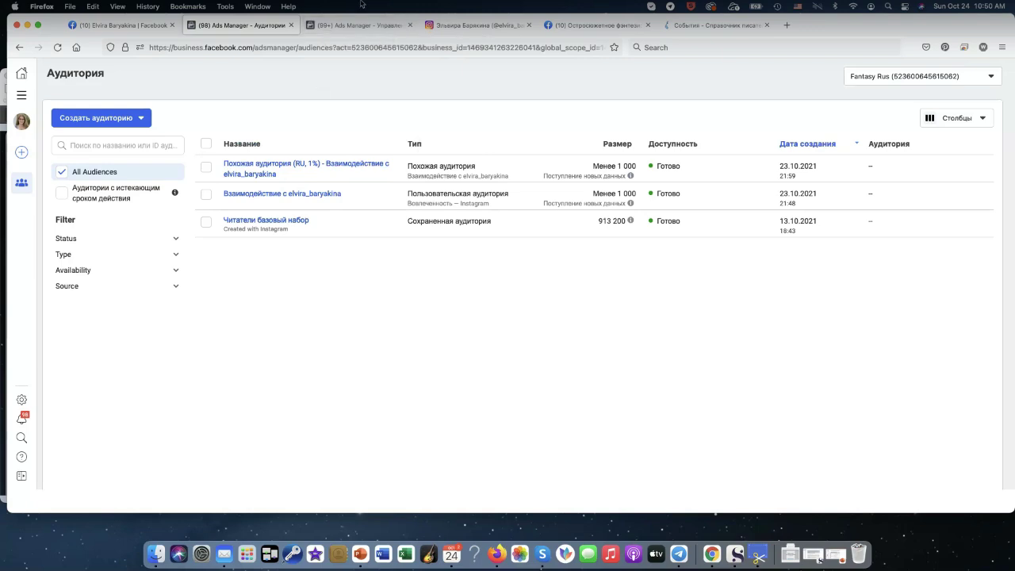
pyautogui.moveTo(278, 197)
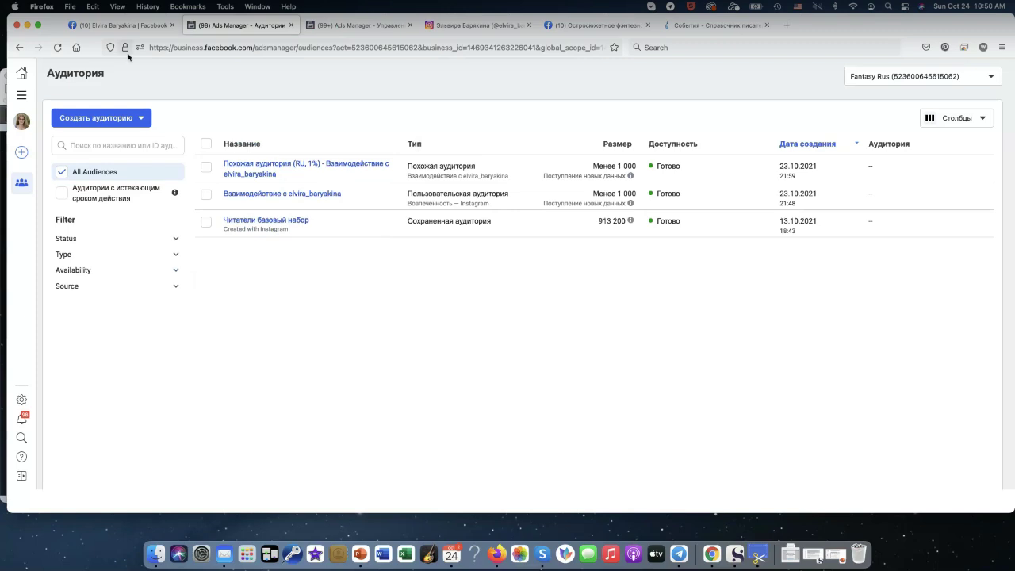
pyautogui.click(339, 25)
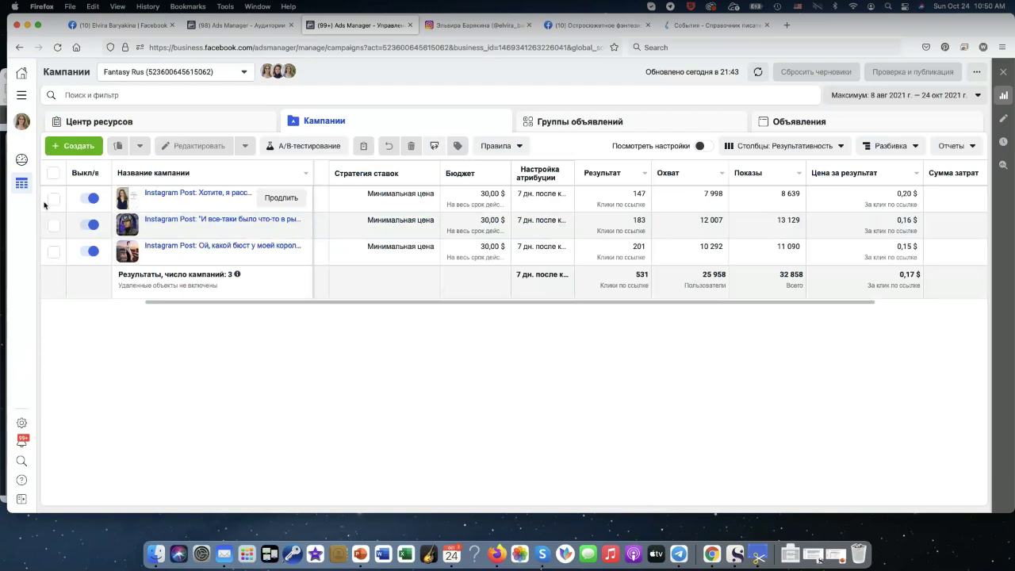
pyautogui.click(238, 25)
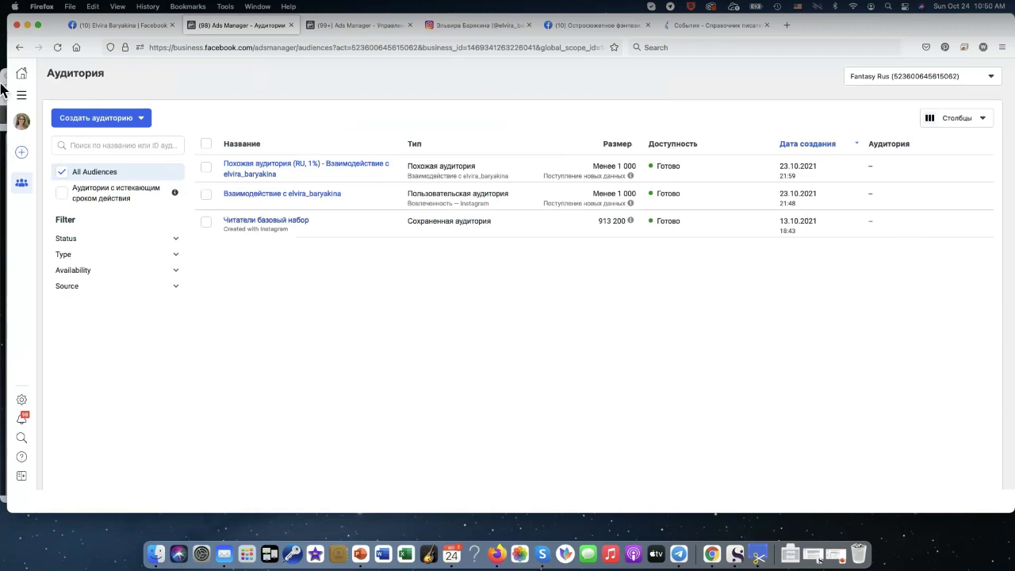
pyautogui.click(17, 50)
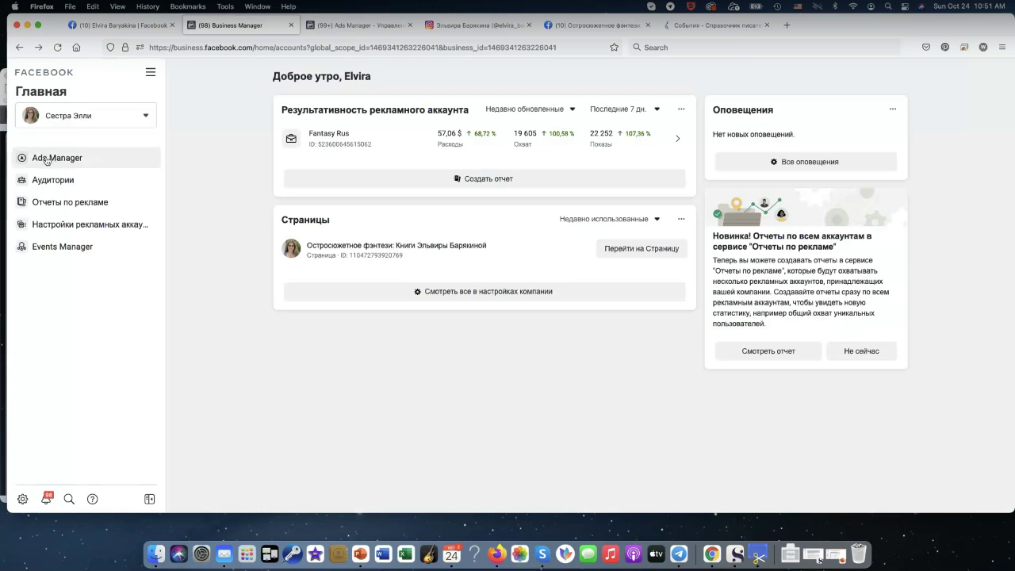
# Step: View the editing settings of the campaign "Instagram Post: Хотите, я расскажу вам, как..." and its ad set "Instagram Post", and close the editor
pyautogui.click(355, 26)
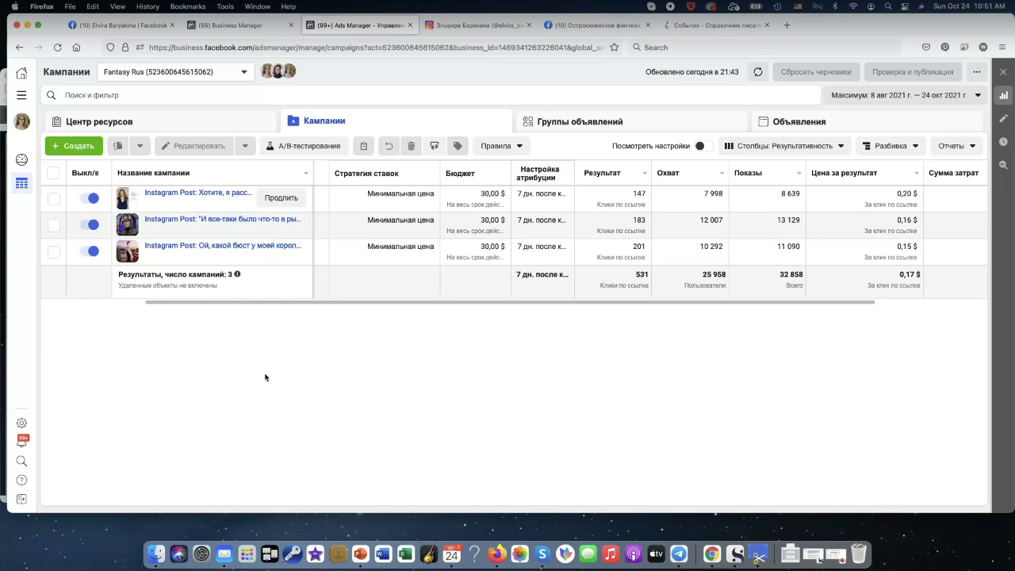
pyautogui.click(156, 196)
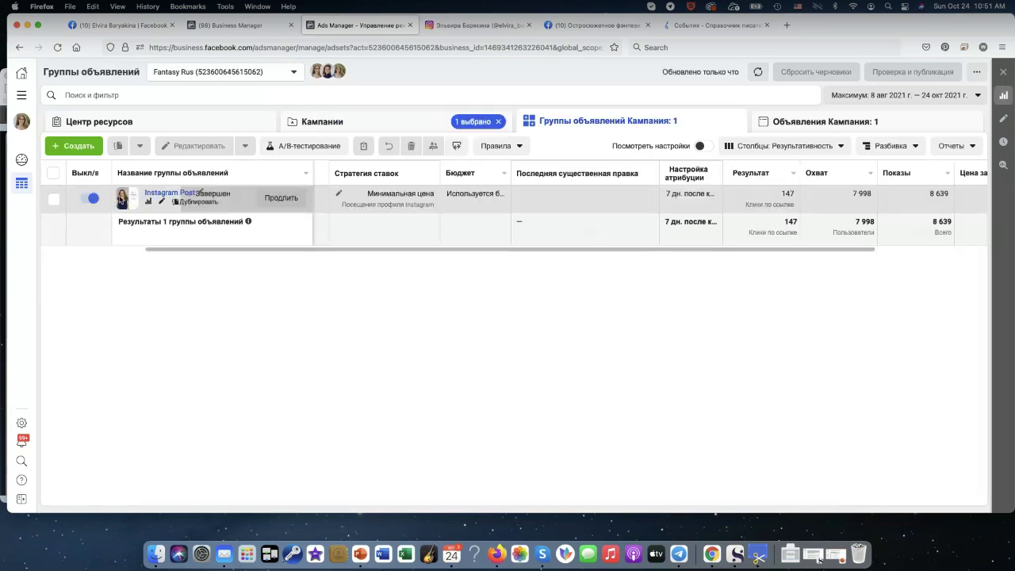
pyautogui.moveTo(363, 177)
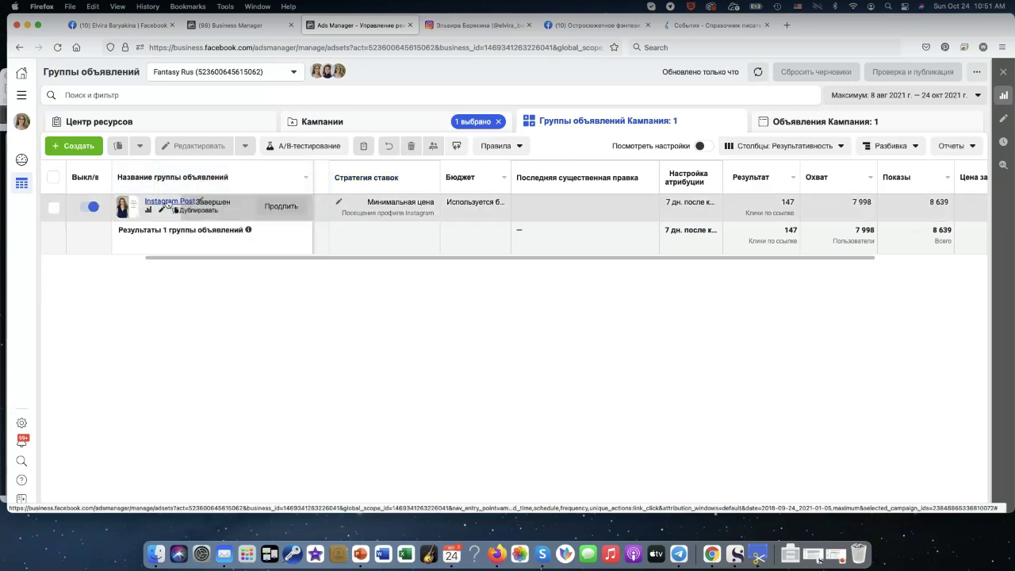
pyautogui.click(162, 211)
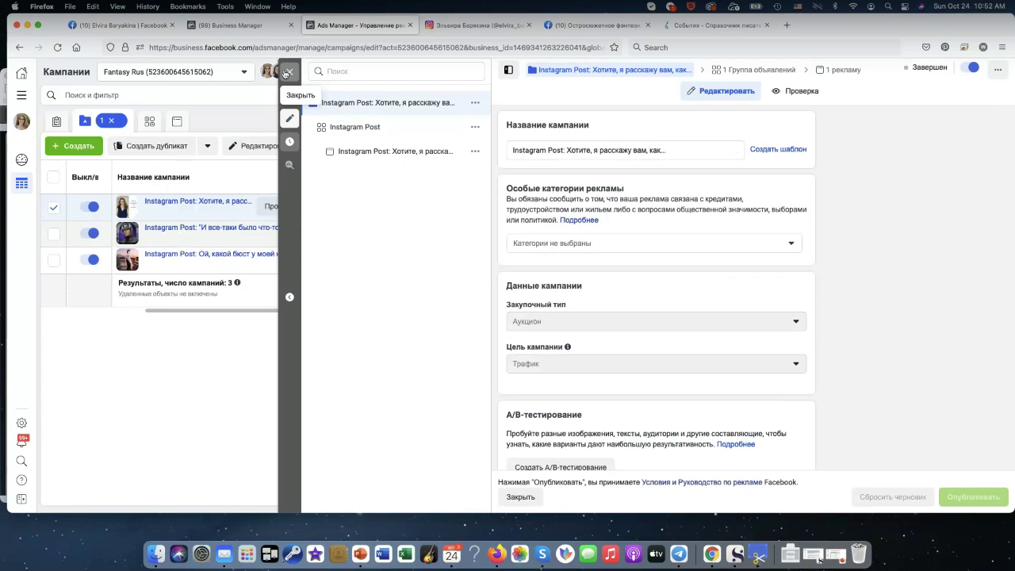
pyautogui.click(358, 129)
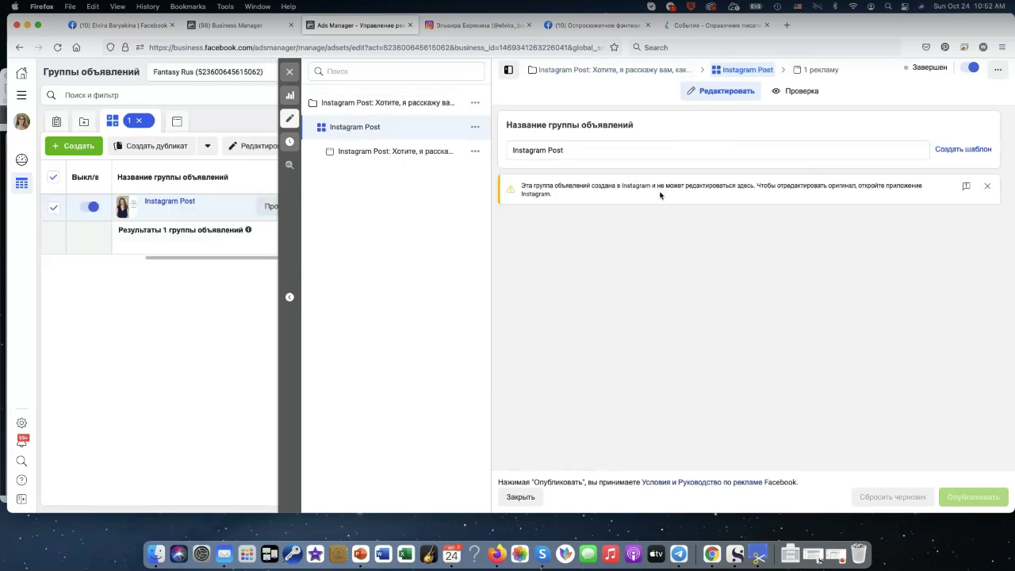
pyautogui.click(290, 73)
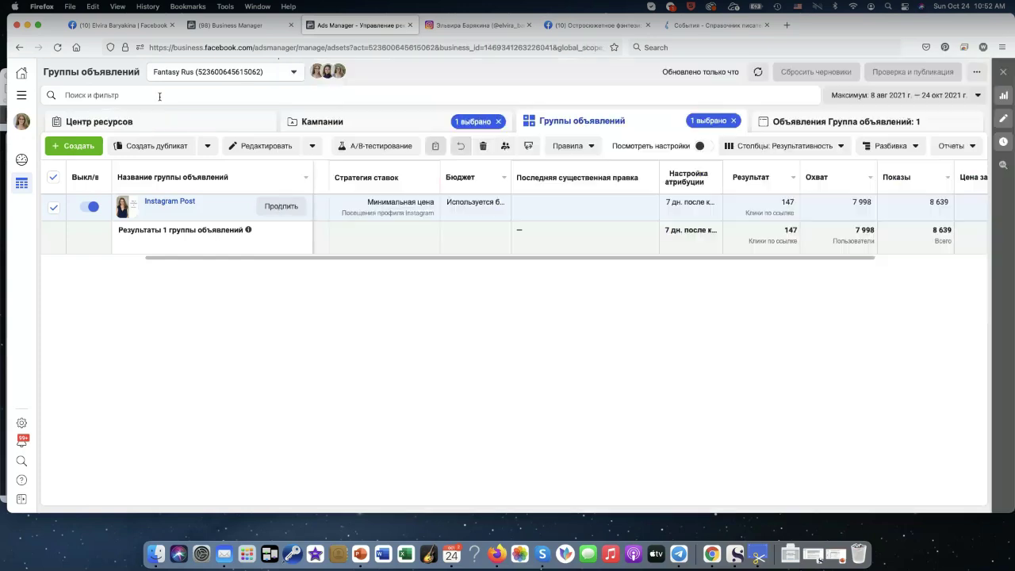
# Step: Start creating a new ad and replace the existing campaign's name with "Продвижение Инстаграм" in the campaign field
pyautogui.click(65, 149)
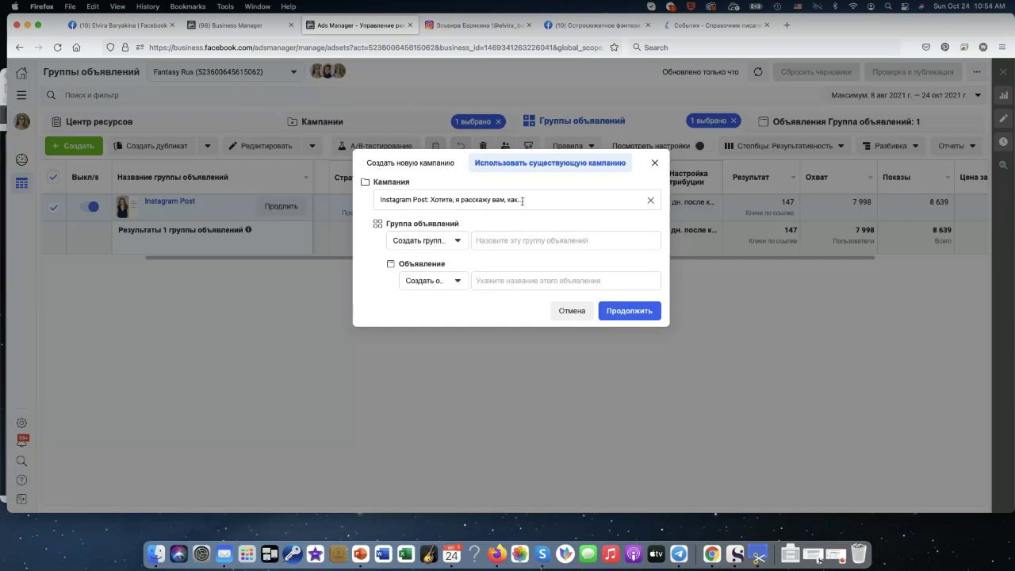
pyautogui.click(532, 200)
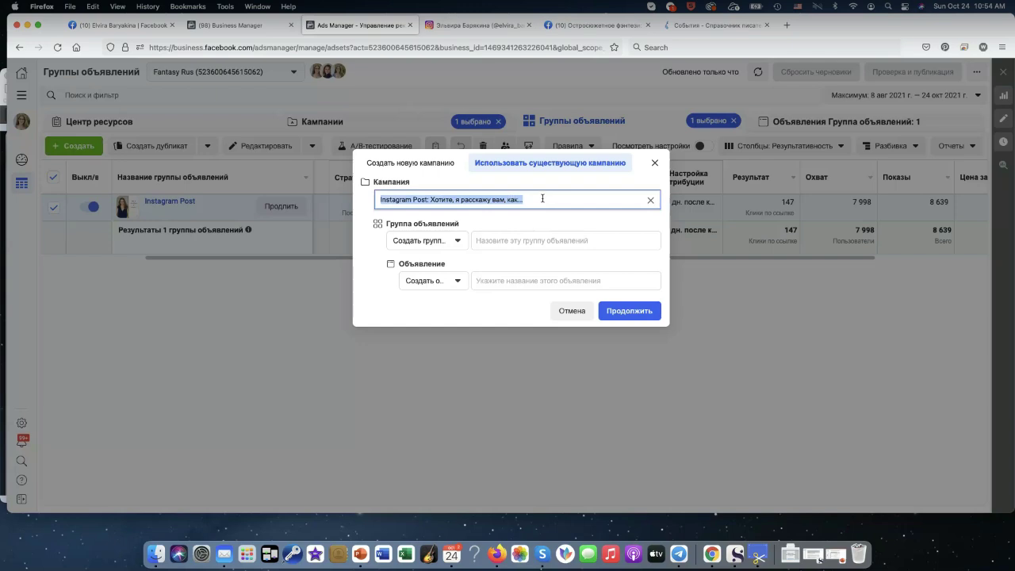
pyautogui.write('П')
pyautogui.press('BackSpace')
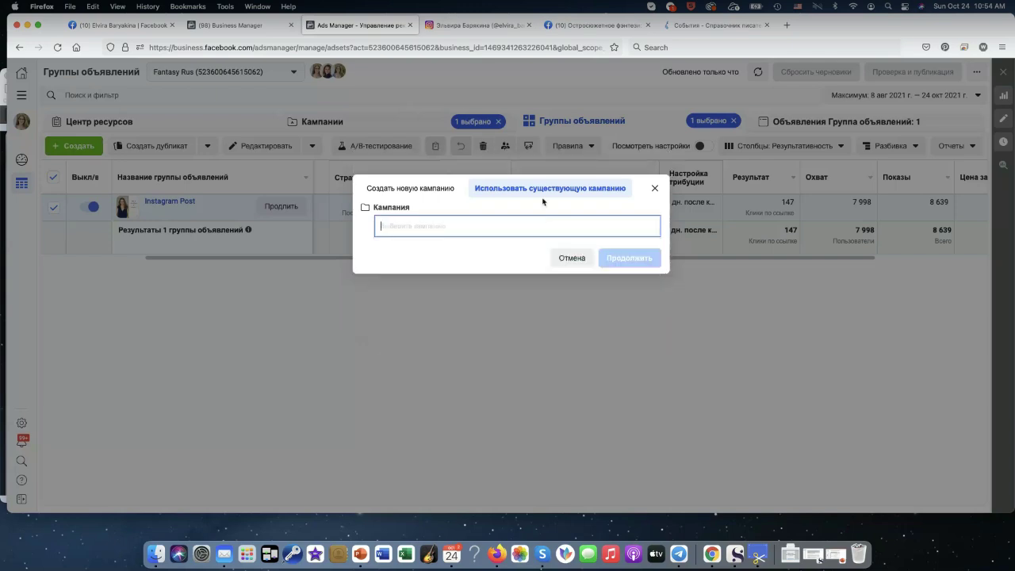
pyautogui.write('Продвижение Инстаграм')
# Step: Create a new campaign with the objective "Вовлеченность" and engagement type "Взаимодействие с публикацией"
pyautogui.click(428, 188)
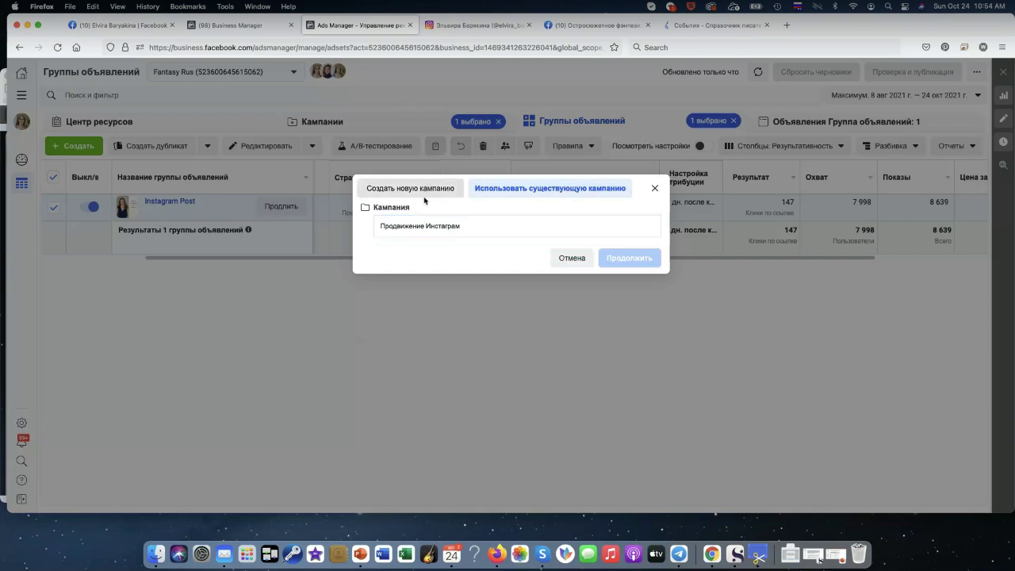
pyautogui.click(428, 189)
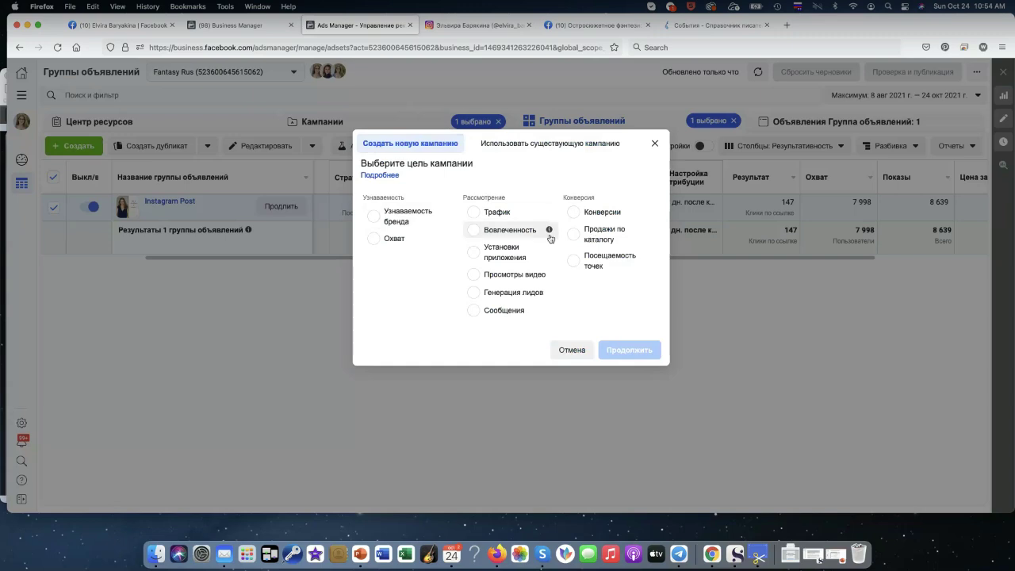
pyautogui.moveTo(550, 231)
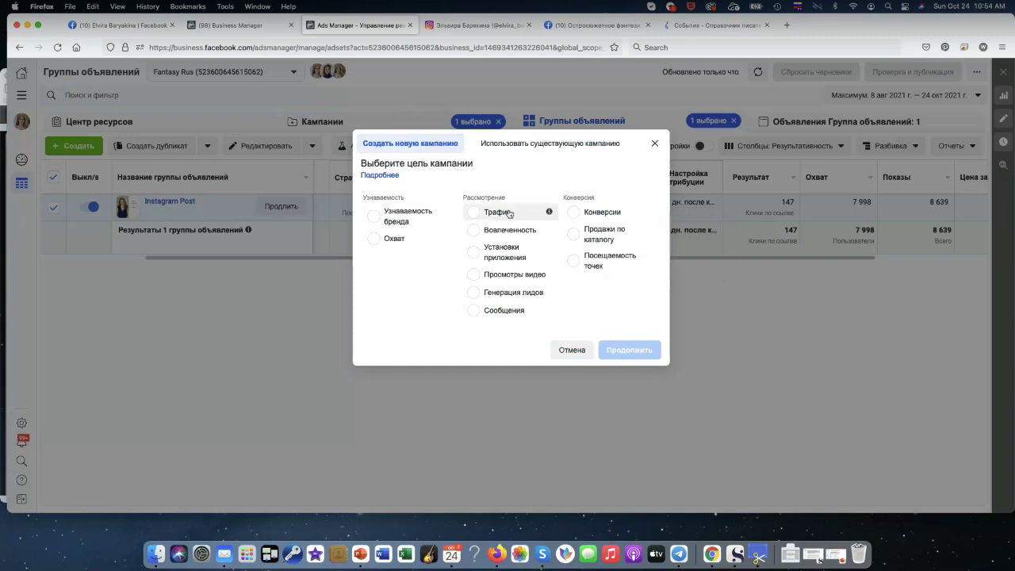
pyautogui.moveTo(551, 213)
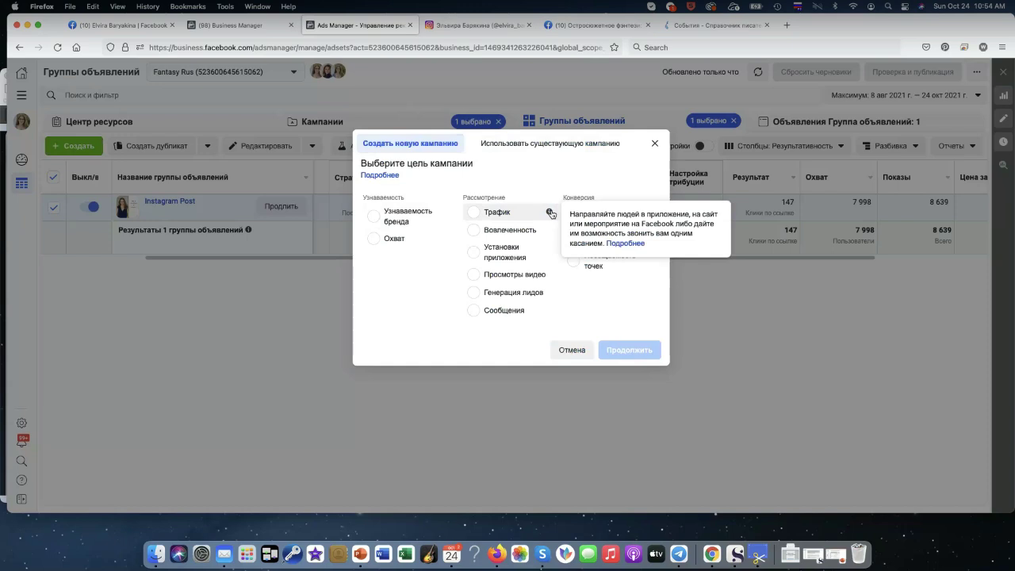
pyautogui.moveTo(549, 232)
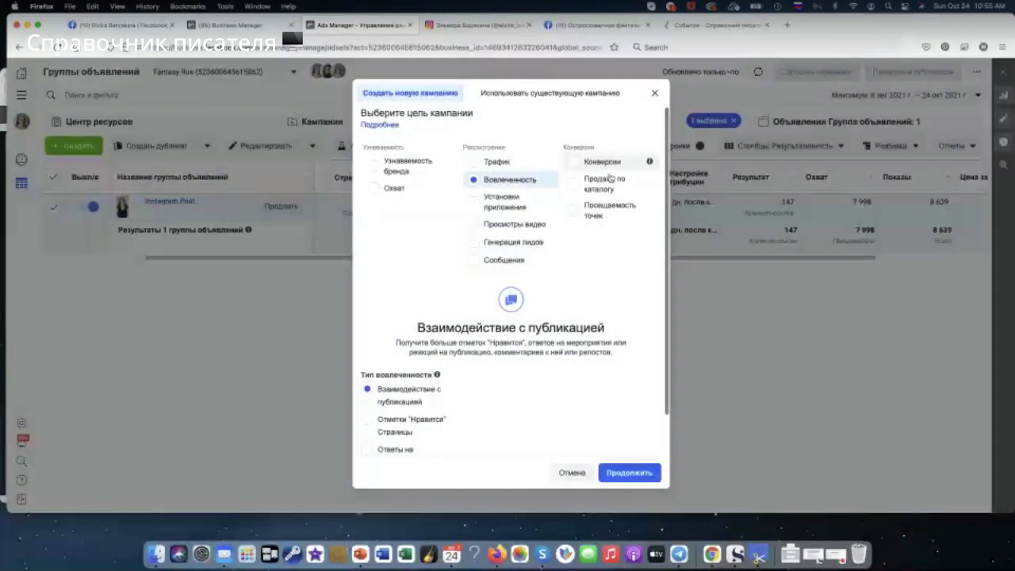
pyautogui.scroll(-1, 621, 222)
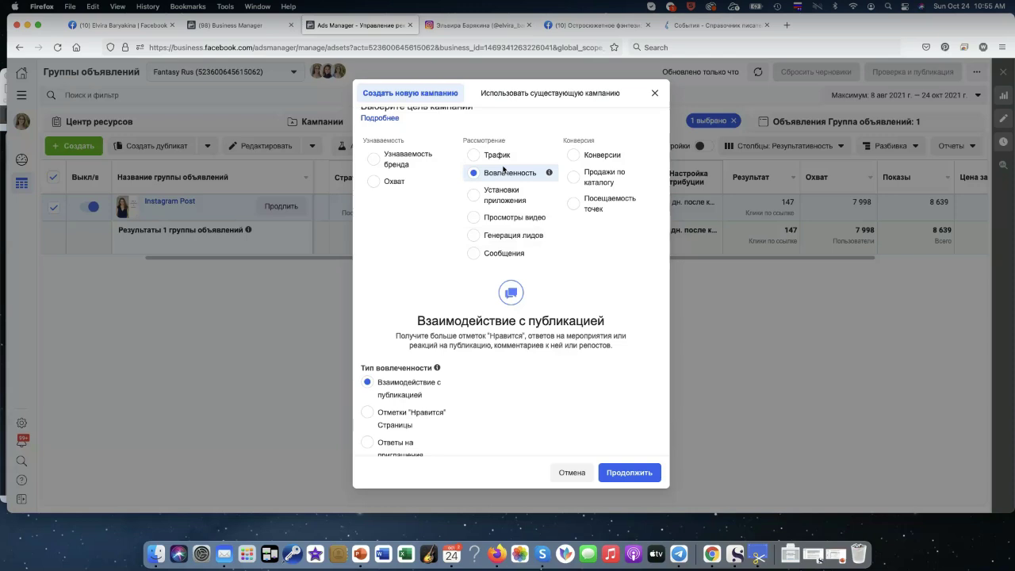
pyautogui.scroll(-2, 503, 352)
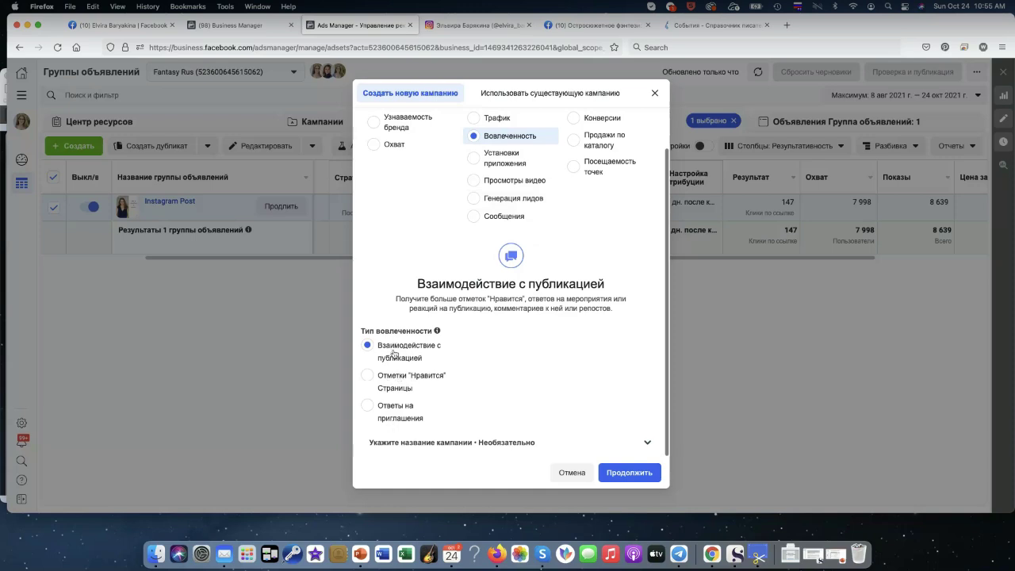
pyautogui.click(626, 478)
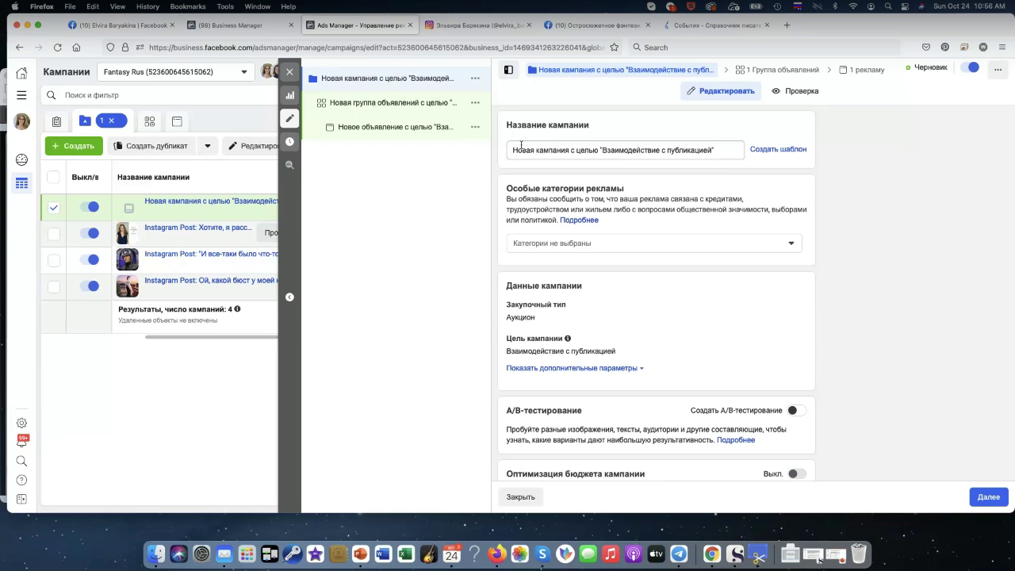
# Step: Rename the new campaign as "Реклама Инстаграм"
pyautogui.moveTo(512, 152); pyautogui.dragTo(720, 149)
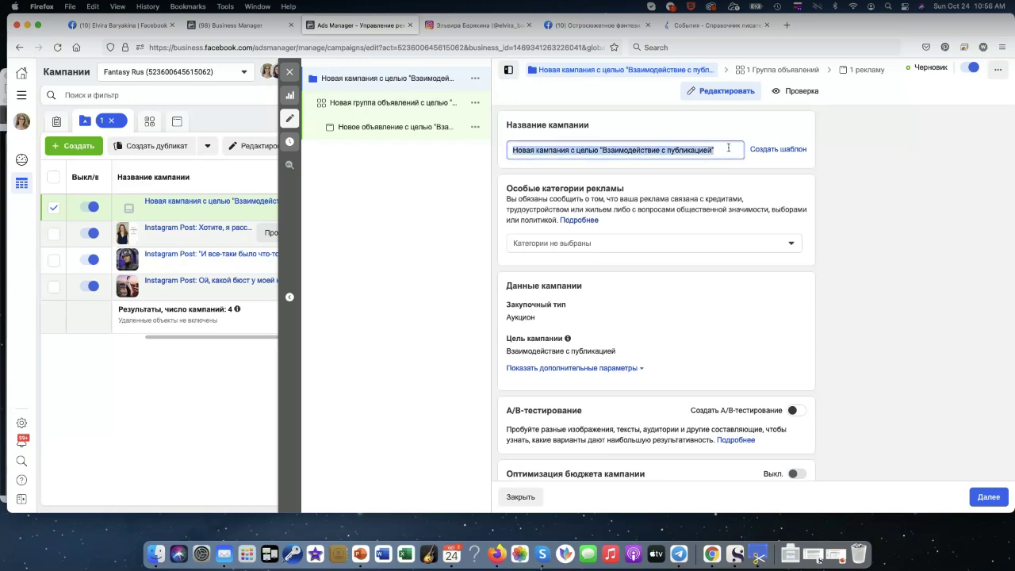
pyautogui.write('Реклама ')
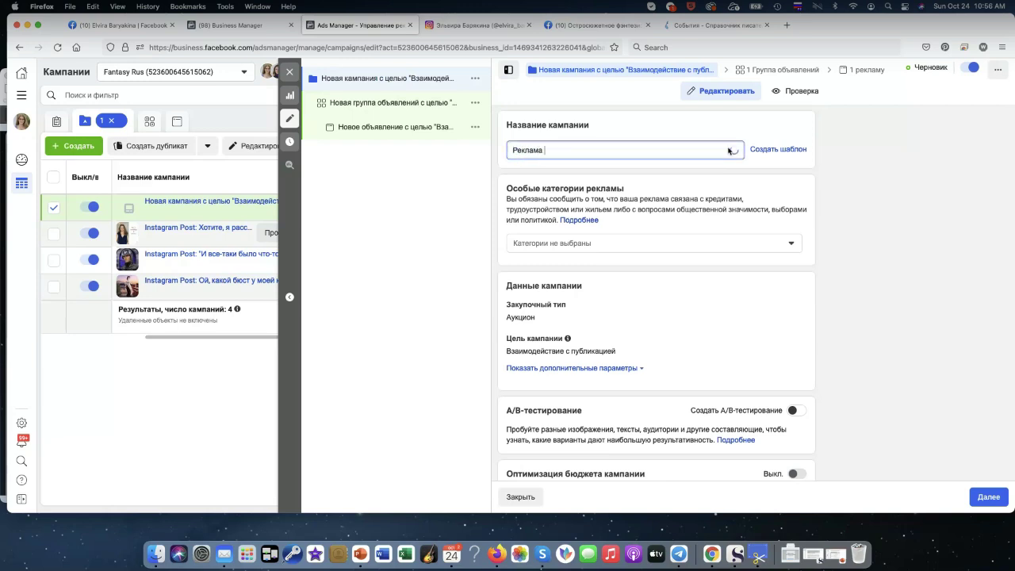
pyautogui.write('Инстаграм')
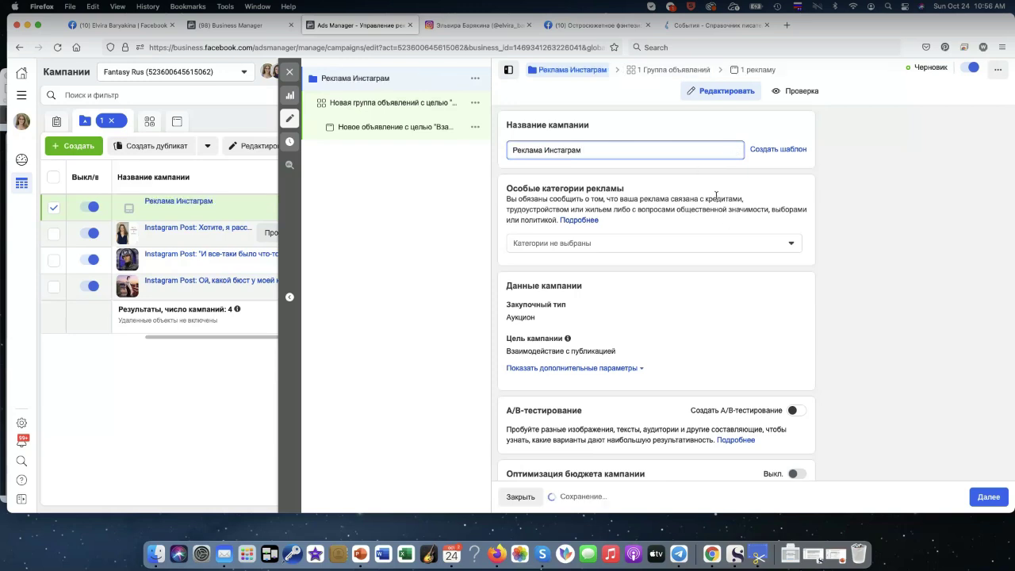
# Step: Review the campaign's special ad categories, additional parameters, A/B testing and budget optimization settings without changing them
pyautogui.scroll(-1, 725, 222)
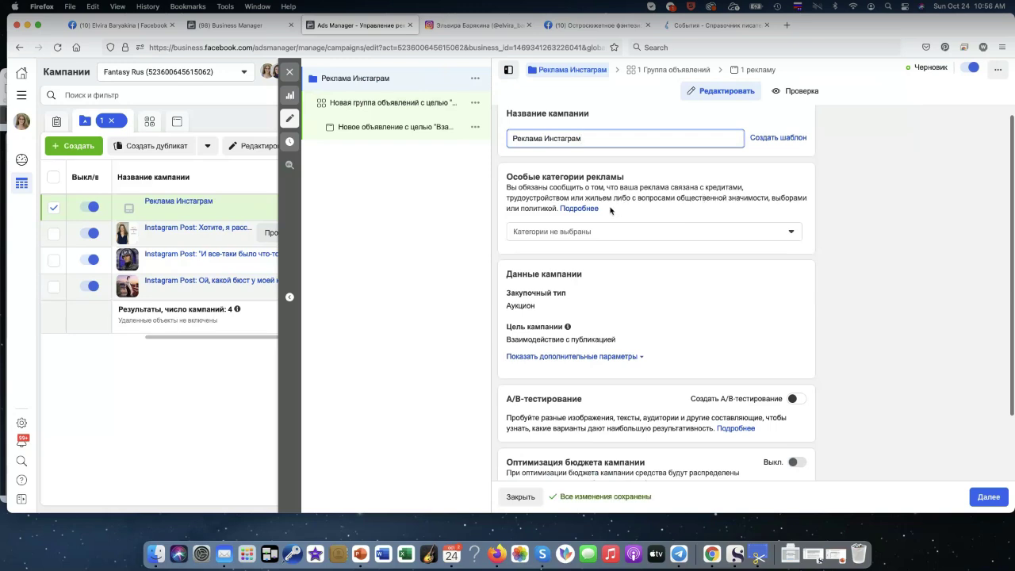
pyautogui.click(791, 233)
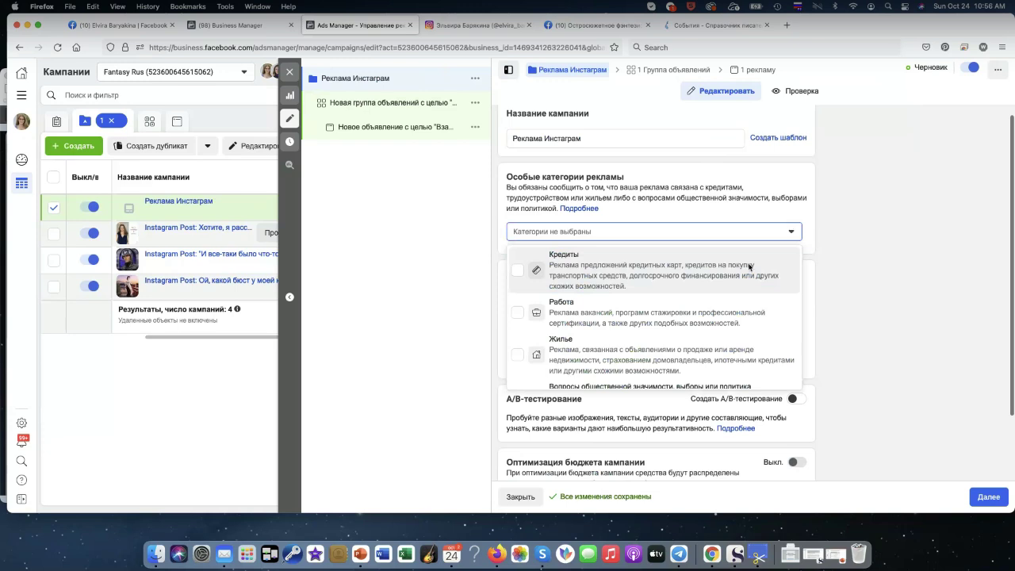
pyautogui.scroll(-2, 711, 340)
pyautogui.scroll(2, 714, 333)
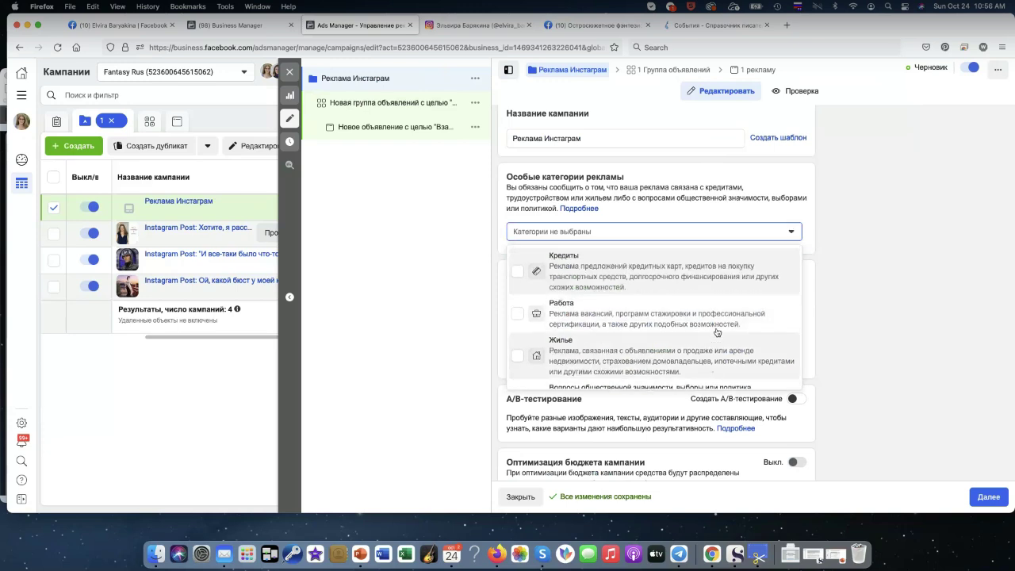
pyautogui.click(843, 259)
pyautogui.scroll(-2, 688, 277)
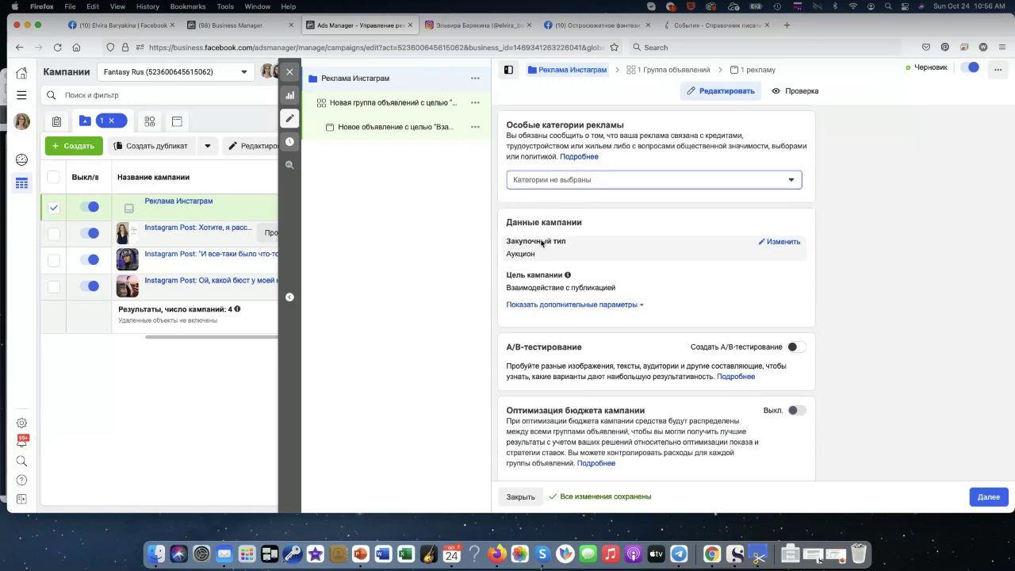
pyautogui.click(634, 305)
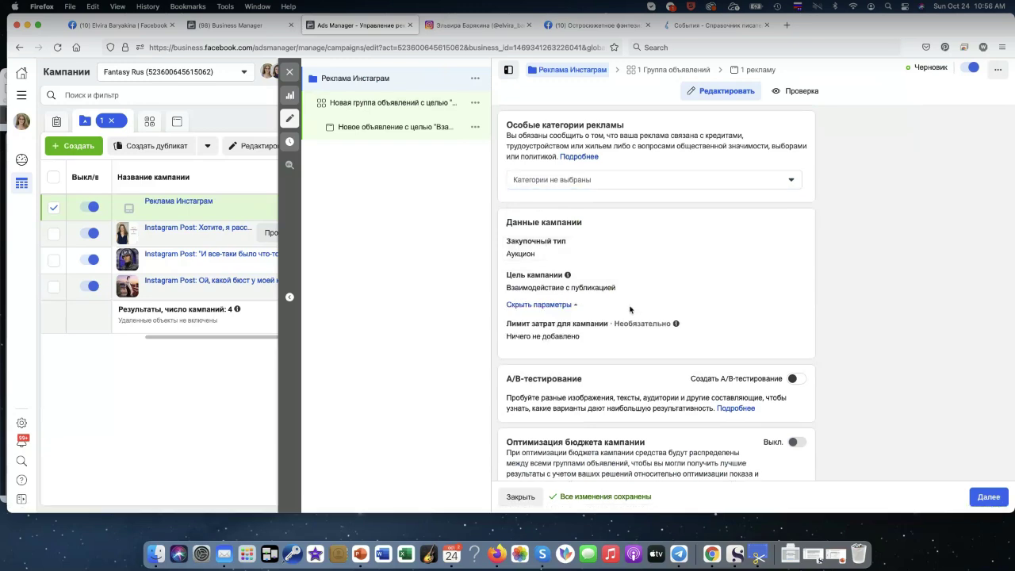
pyautogui.click(572, 305)
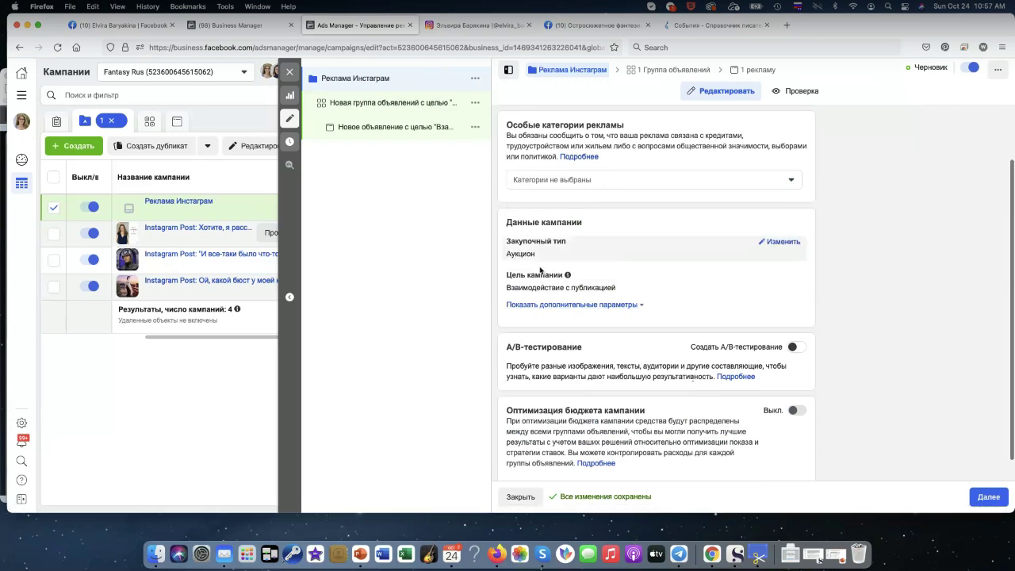
pyautogui.scroll(-1, 541, 277)
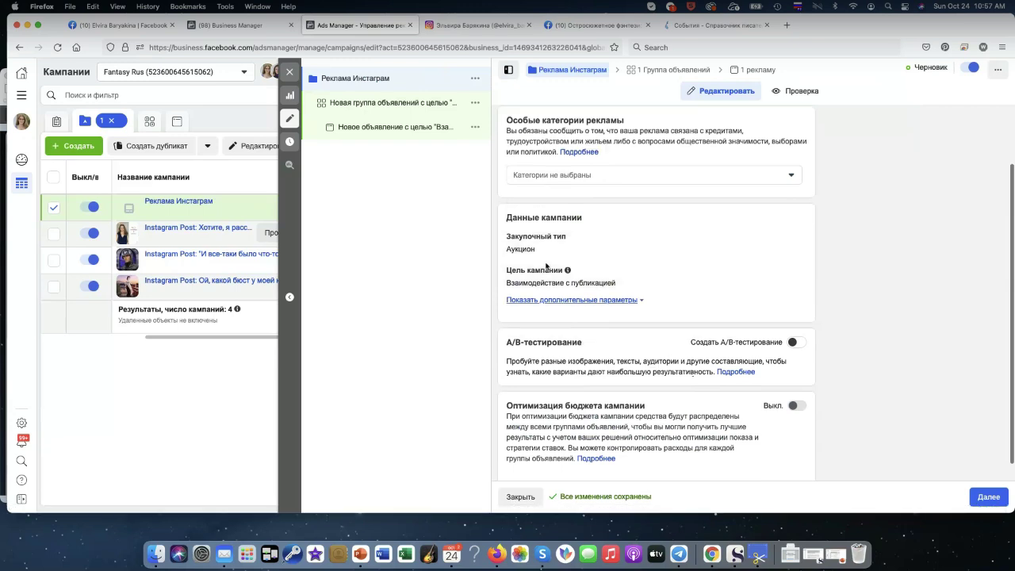
pyautogui.scroll(-1, 568, 251)
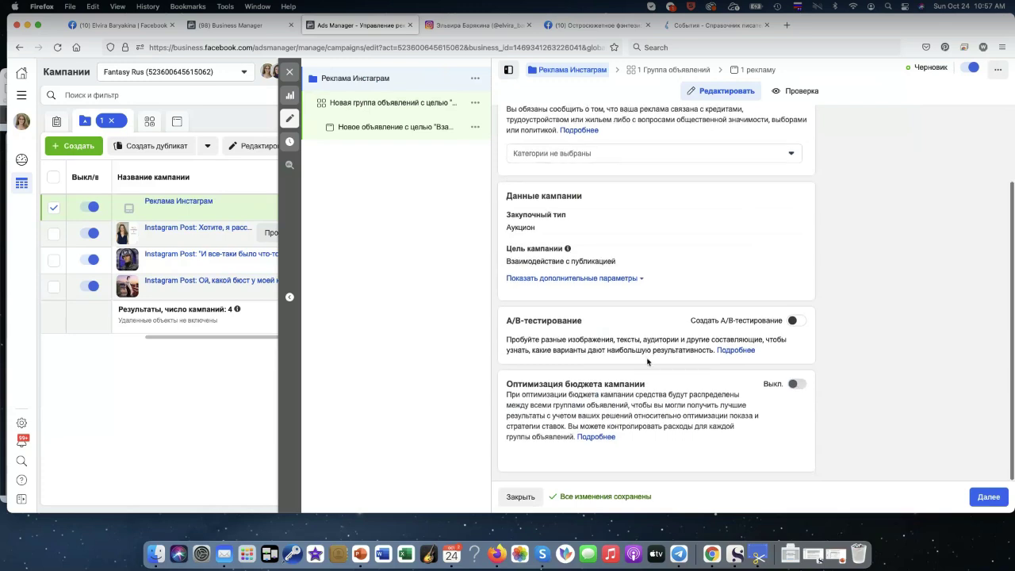
# Step: Continue to the new ad set, look through its budget, schedule and audience sections, and open the list of saved audiences
pyautogui.click(981, 494)
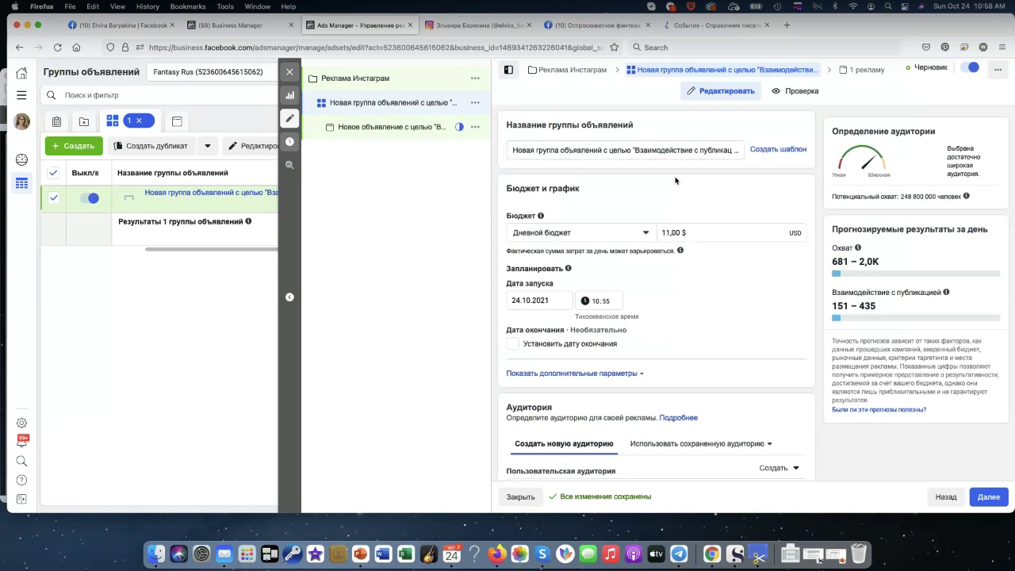
pyautogui.scroll(-2, 677, 182)
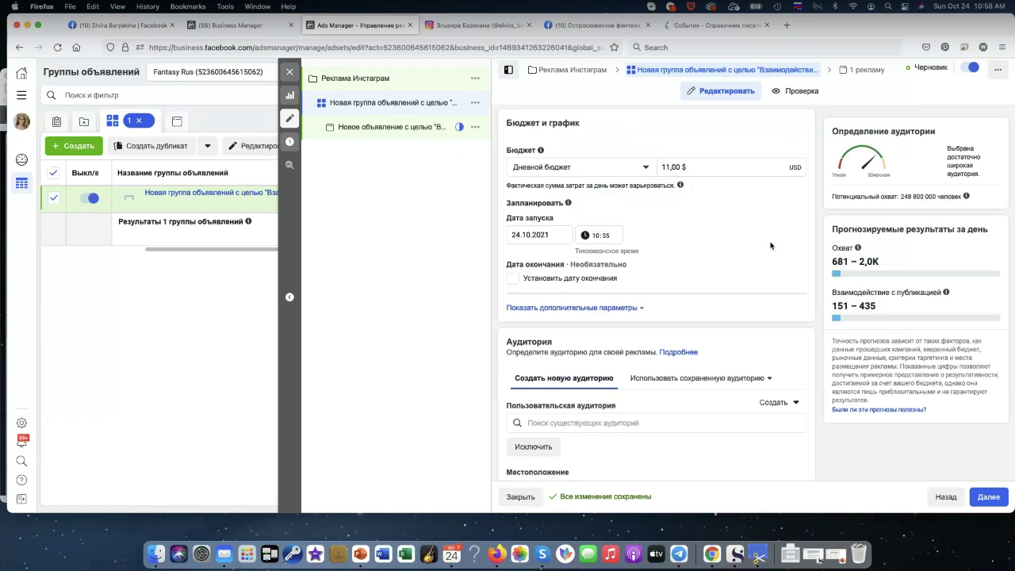
pyautogui.scroll(-3, 718, 240)
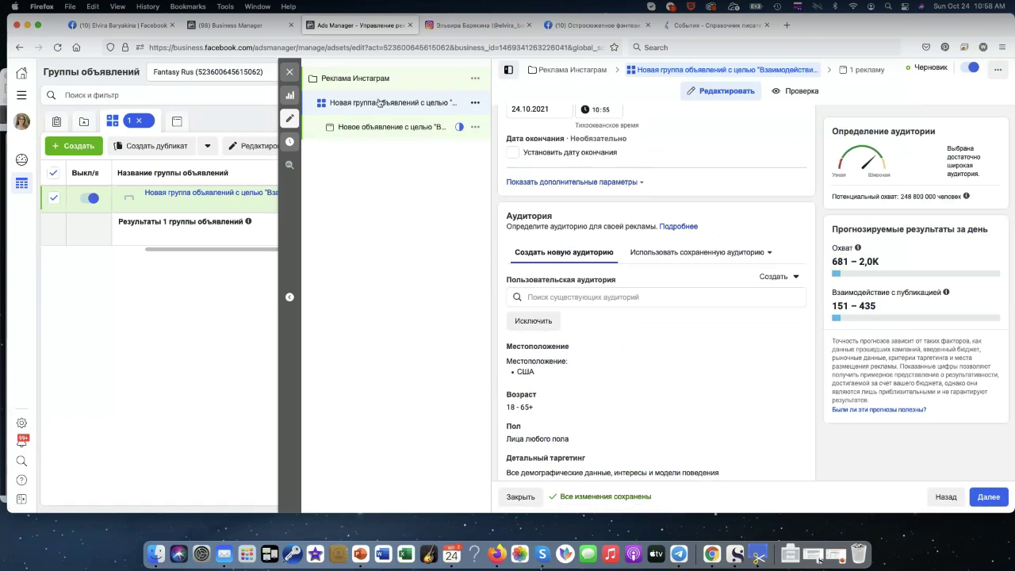
pyautogui.scroll(-1, 778, 202)
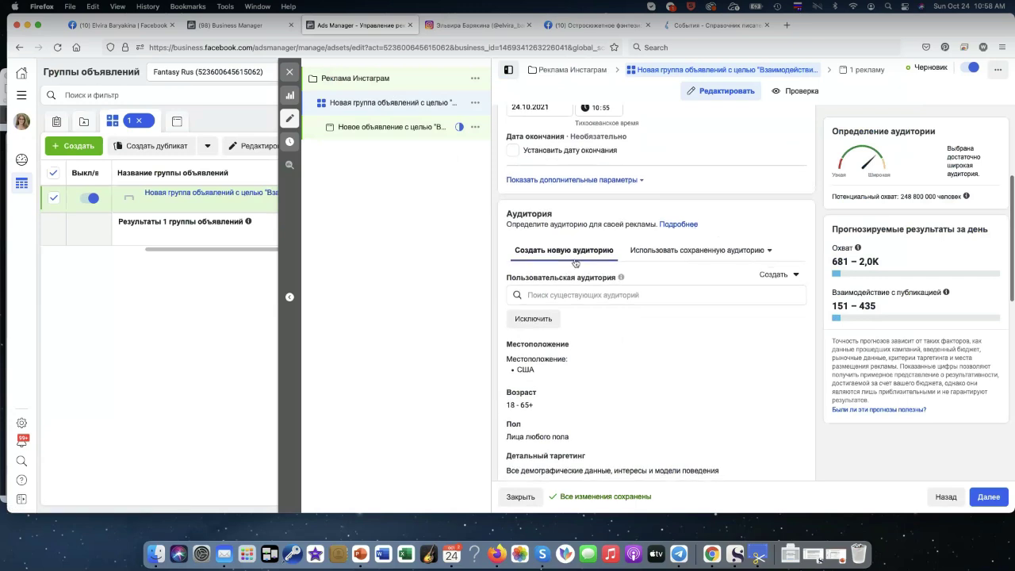
pyautogui.scroll(1, 573, 265)
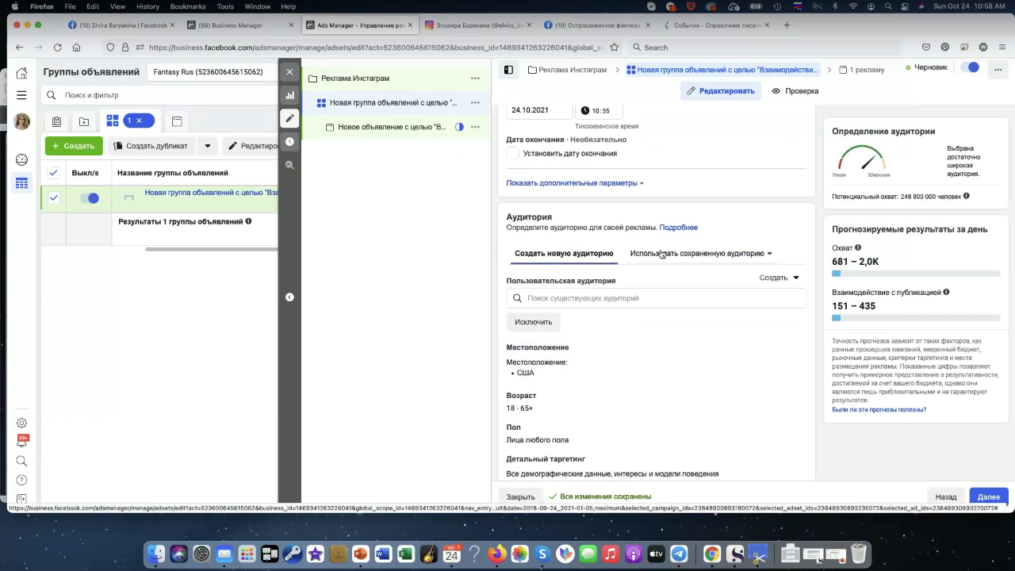
pyautogui.click(654, 254)
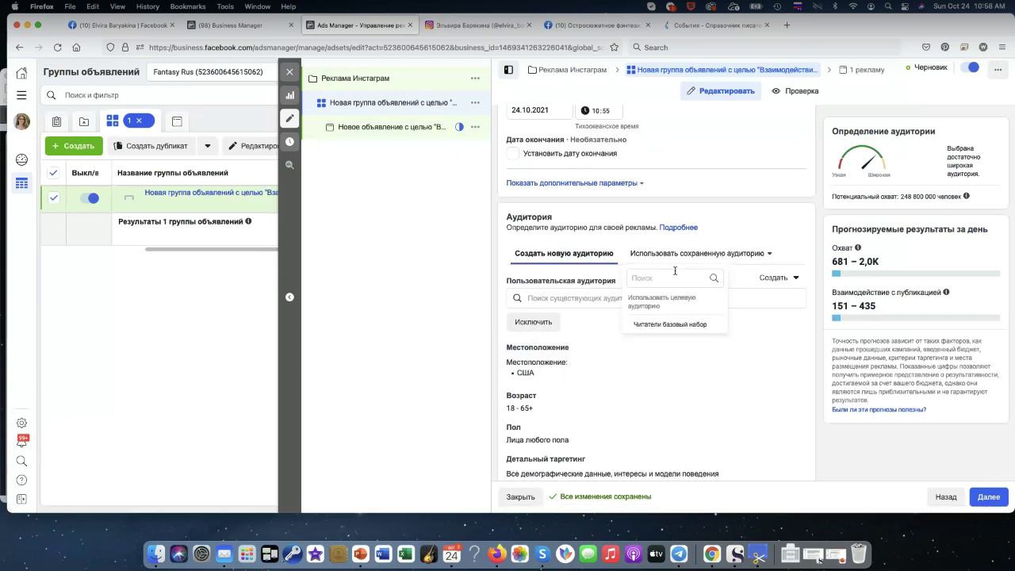
pyautogui.moveTo(670, 324)
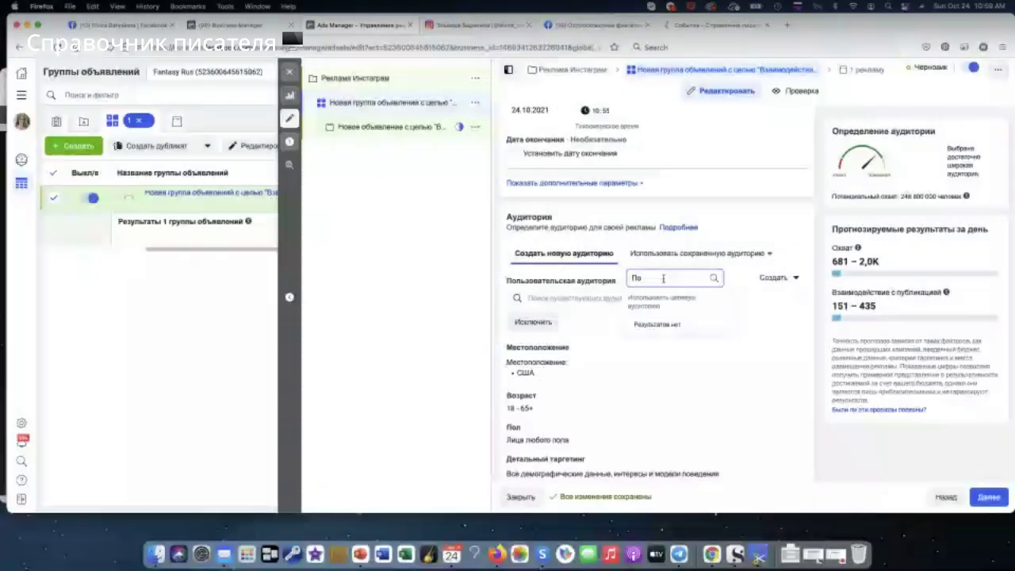
# Step: Search the saved audiences for "Пох" and clear the search
pyautogui.write('х')
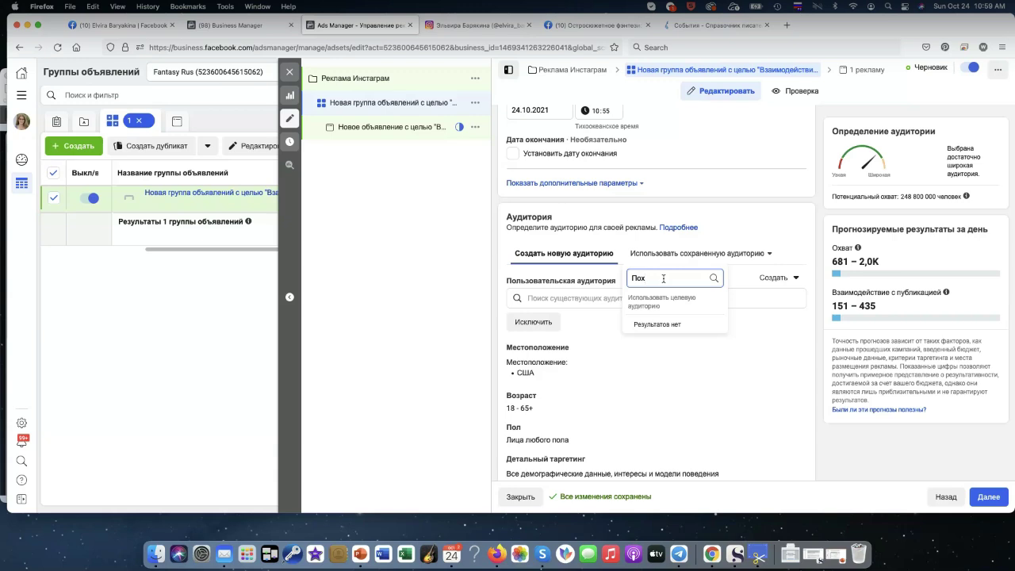
pyautogui.press('BackSpace')
pyautogui.press('BackSpace')
pyautogui.press('BackSpace')
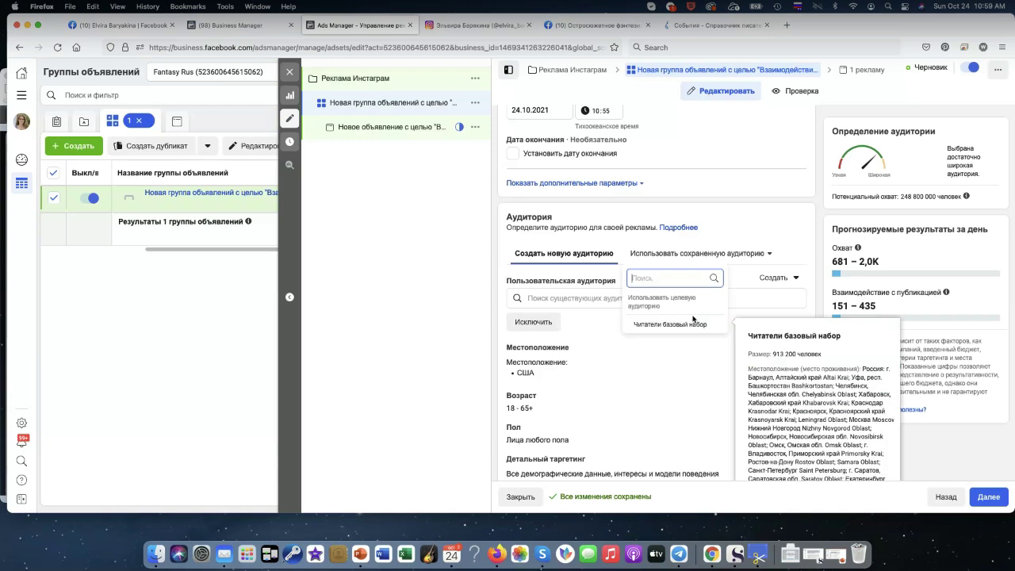
# Step: Apply the saved audience "Читатели базовый набор" to the ad set
pyautogui.scroll(1, 589, 286)
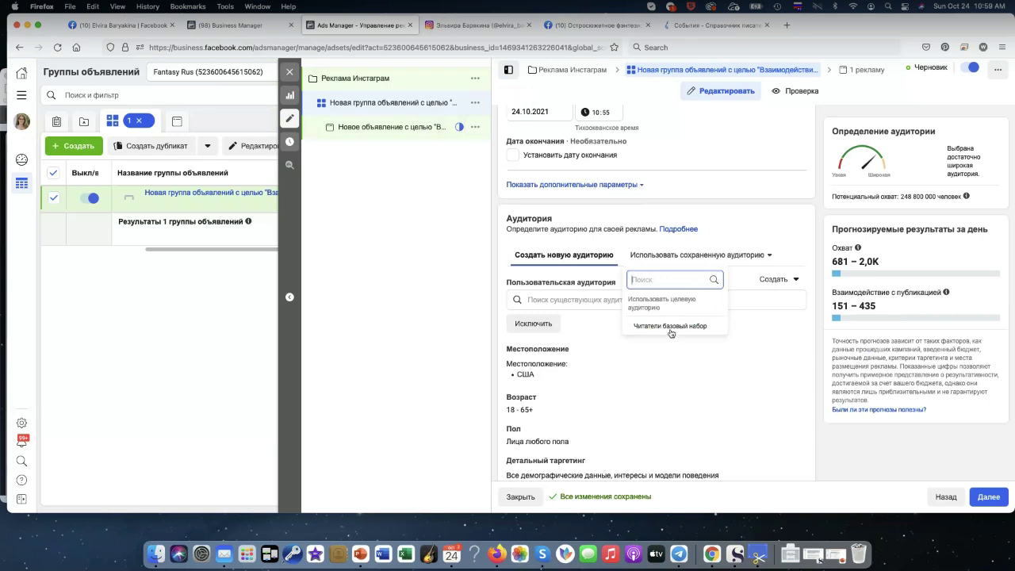
pyautogui.moveTo(673, 332)
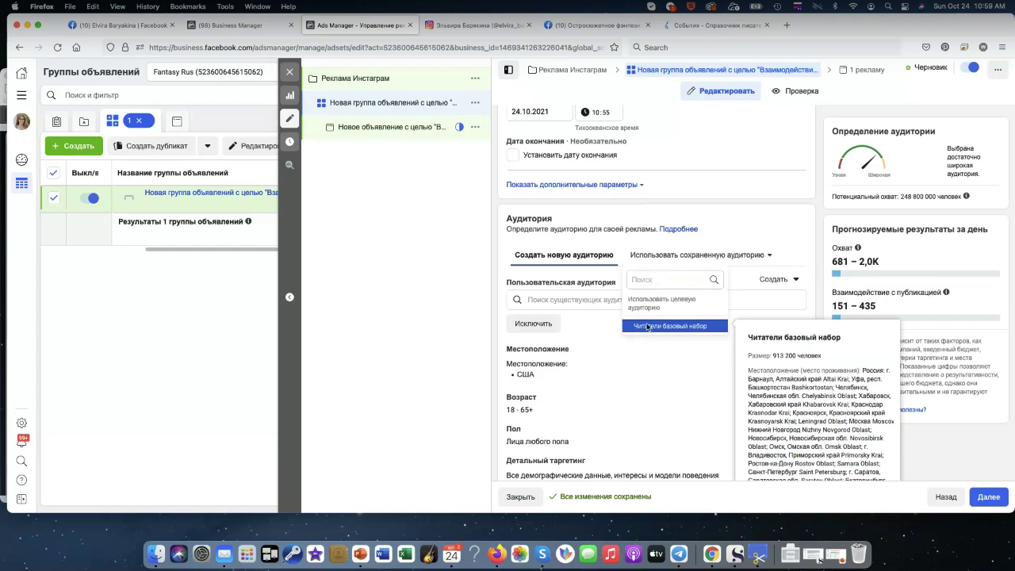
pyautogui.click(647, 327)
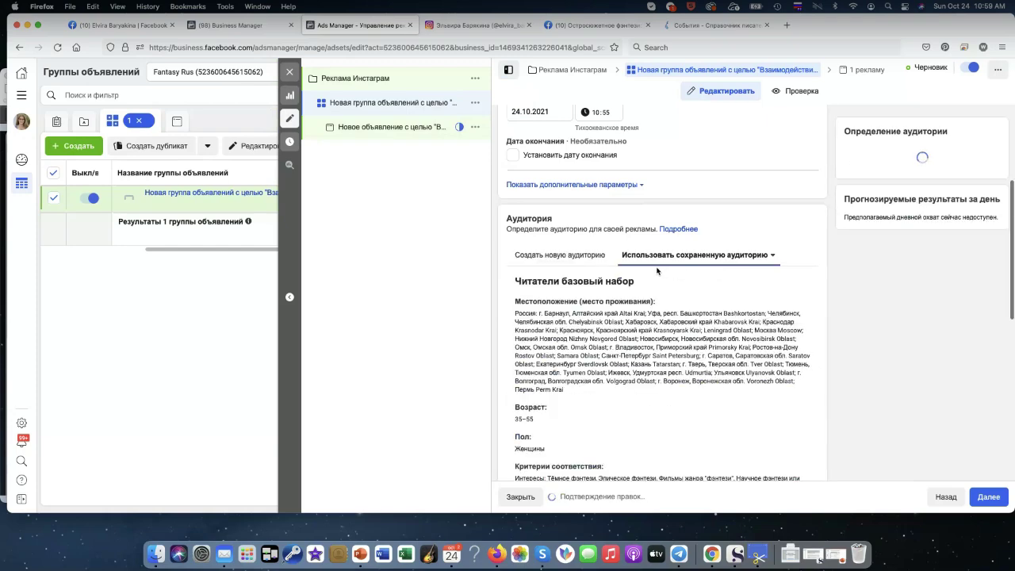
# Step: Switch the ad set's placements to manual selection, "Выбор мест размещения вручную"
pyautogui.scroll(-1, 657, 271)
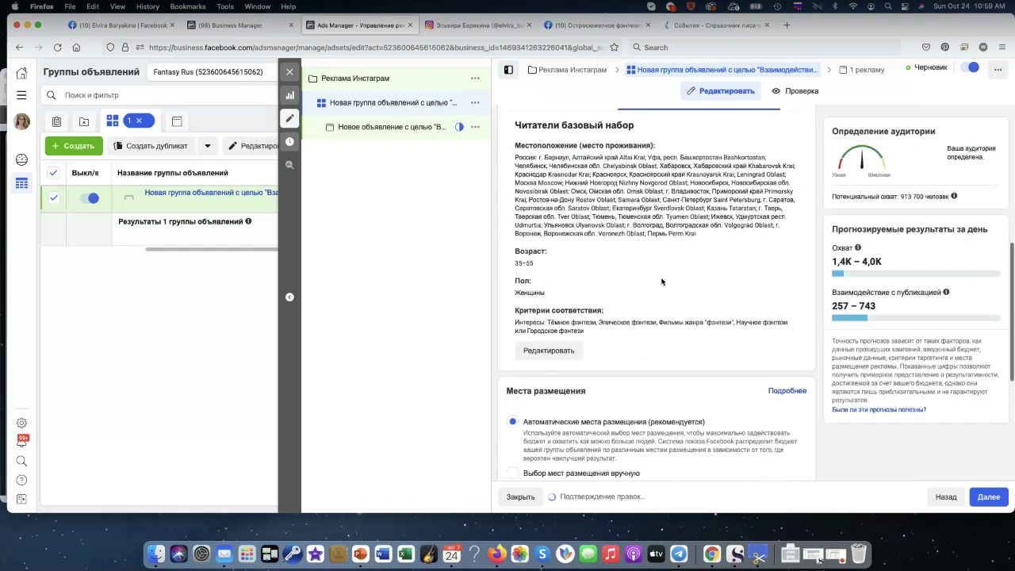
pyautogui.scroll(-2, 662, 281)
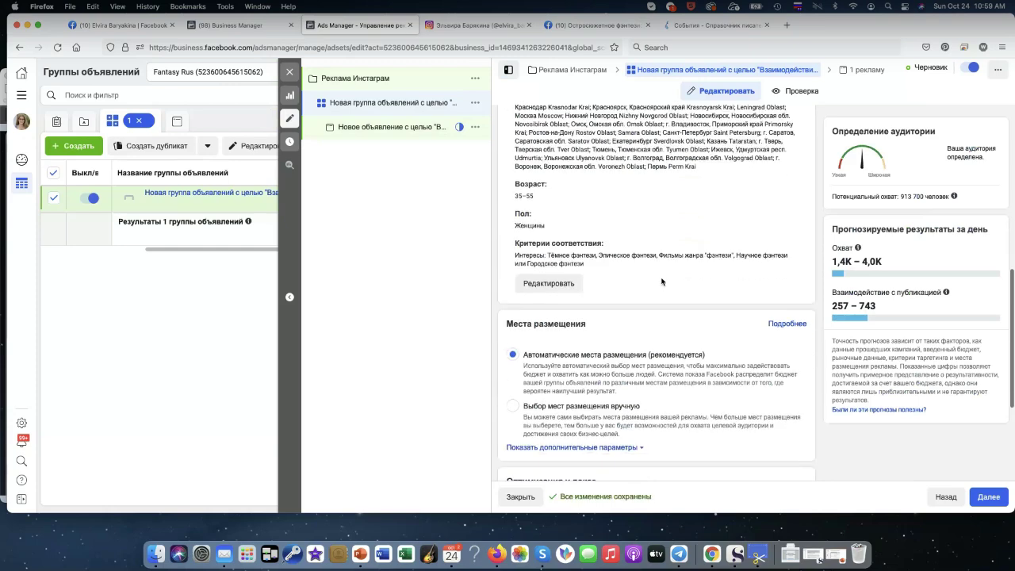
pyautogui.scroll(-4, 662, 281)
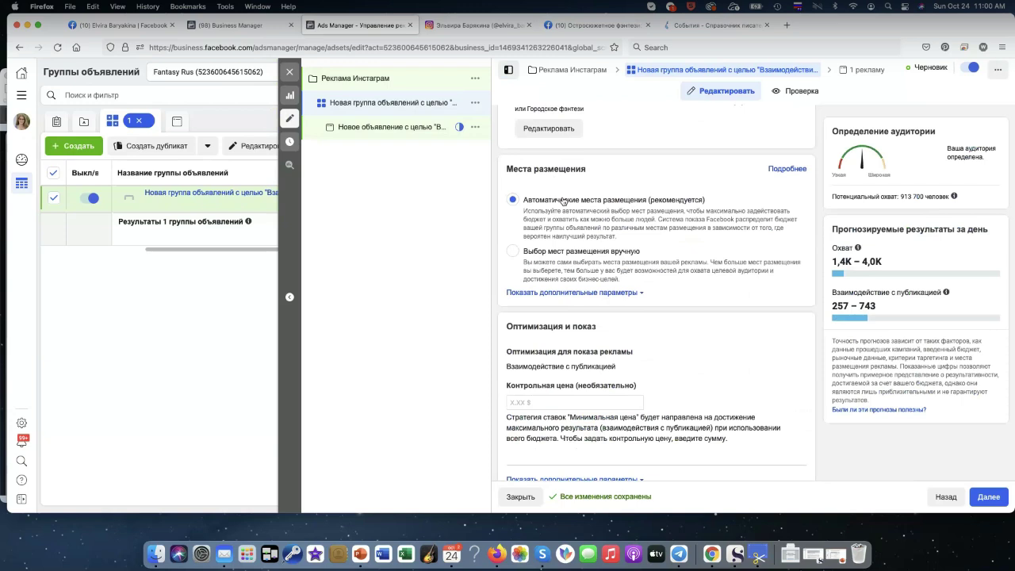
pyautogui.click(512, 252)
pyautogui.scroll(-2, 691, 263)
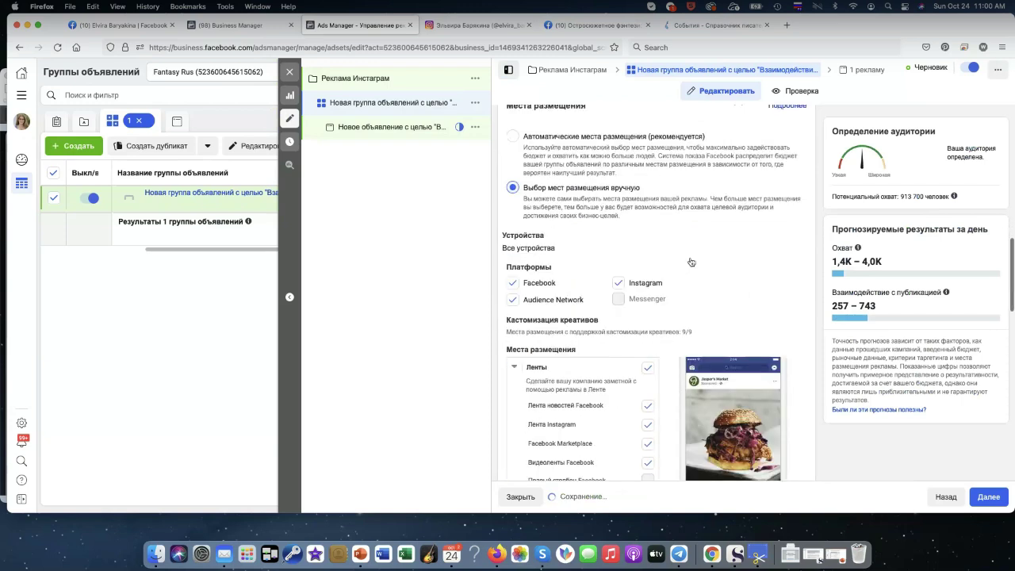
# Step: Exclude Audience Network from the ad set's platforms
pyautogui.click(512, 286)
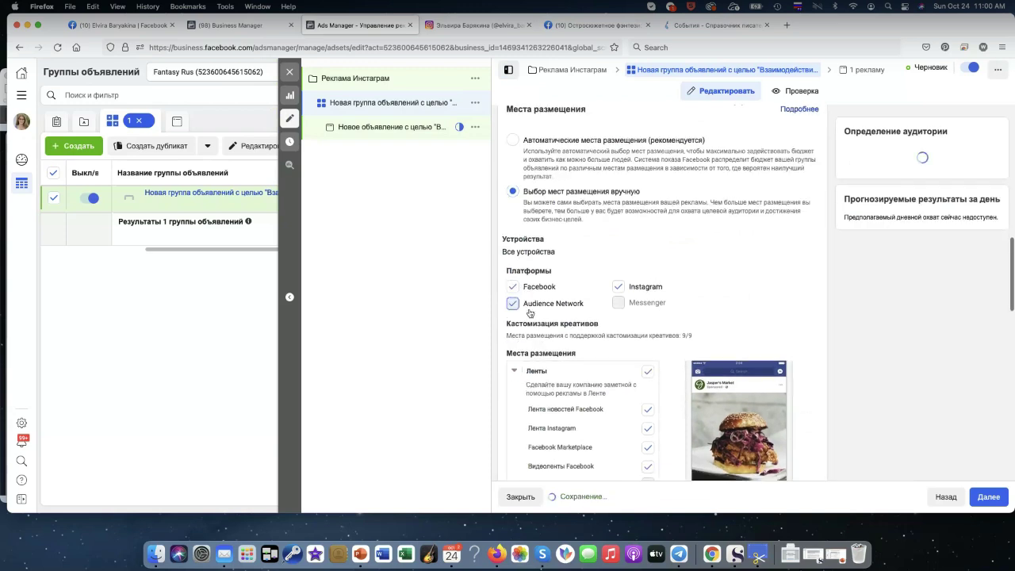
pyautogui.click(512, 303)
# Step: Try limiting the platforms to Instagram alone and to Facebook alone, and restore both
pyautogui.click(513, 287)
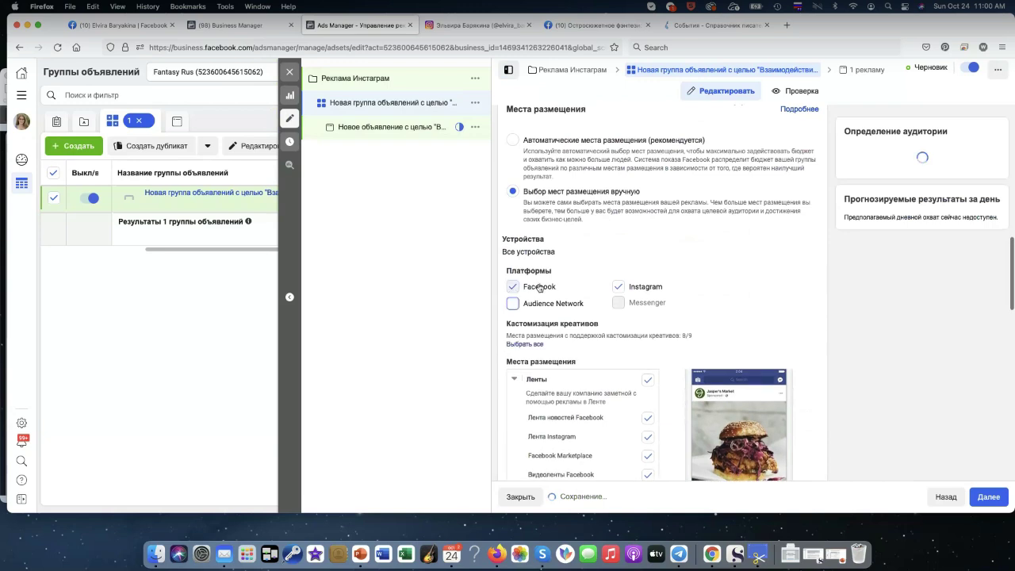
pyautogui.click(512, 286)
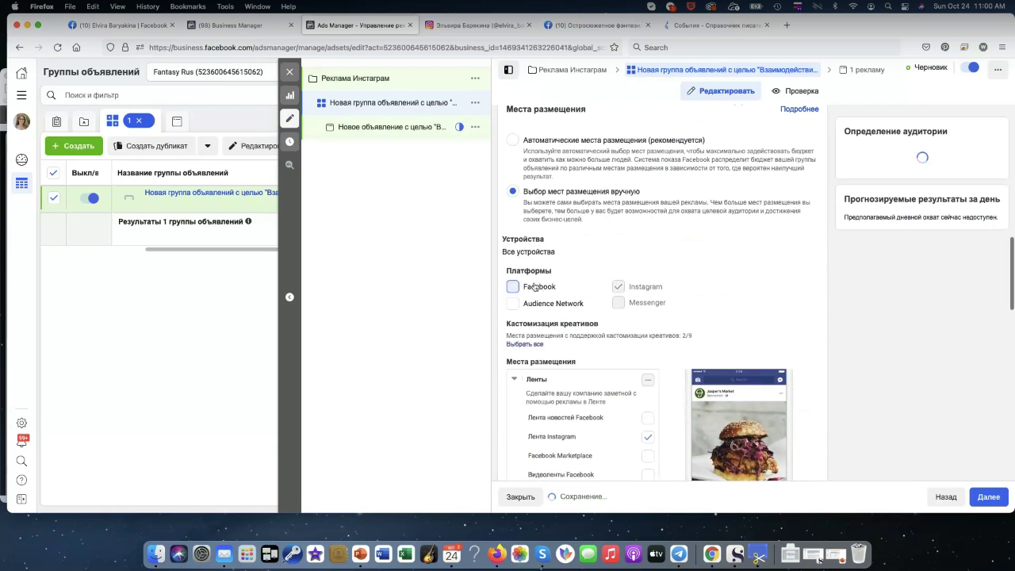
pyautogui.click(617, 286)
pyautogui.scroll(-5, 599, 288)
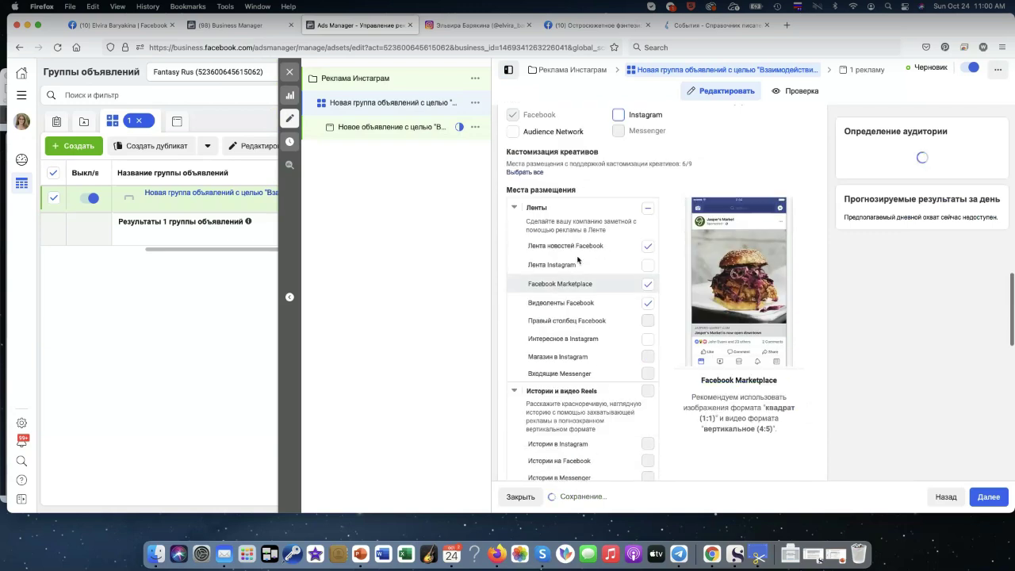
pyautogui.scroll(1, 579, 217)
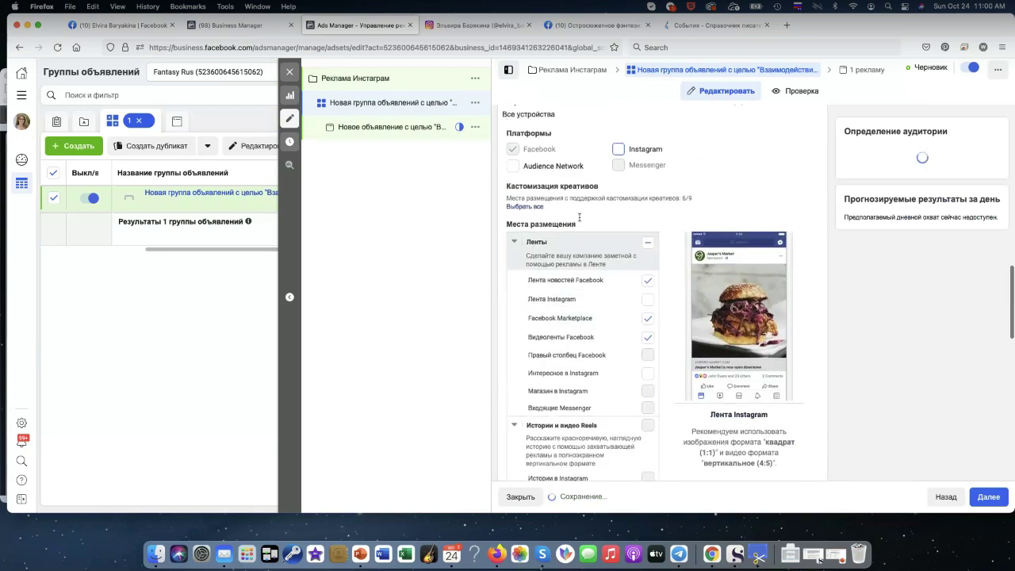
pyautogui.click(620, 150)
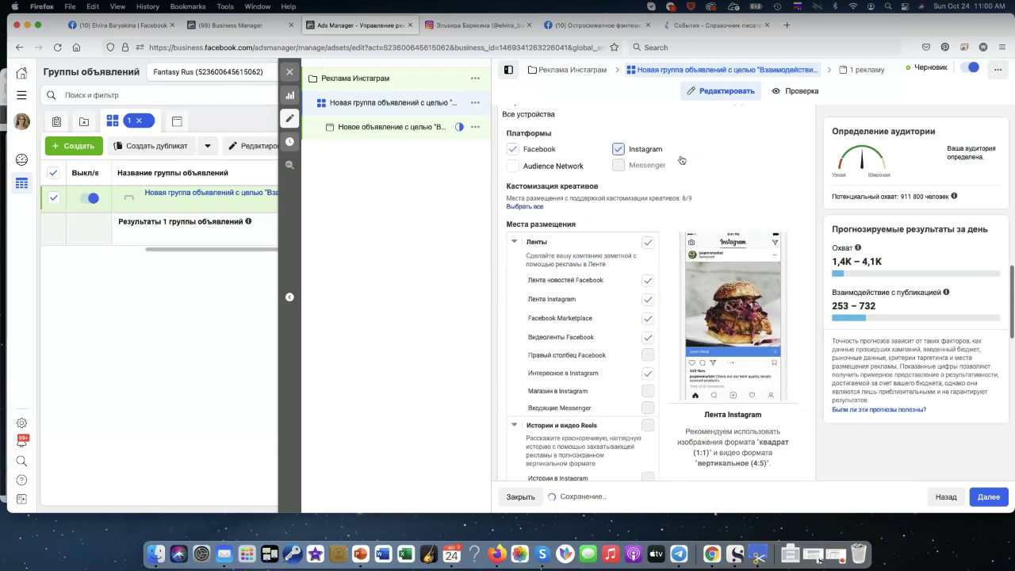
pyautogui.click(512, 150)
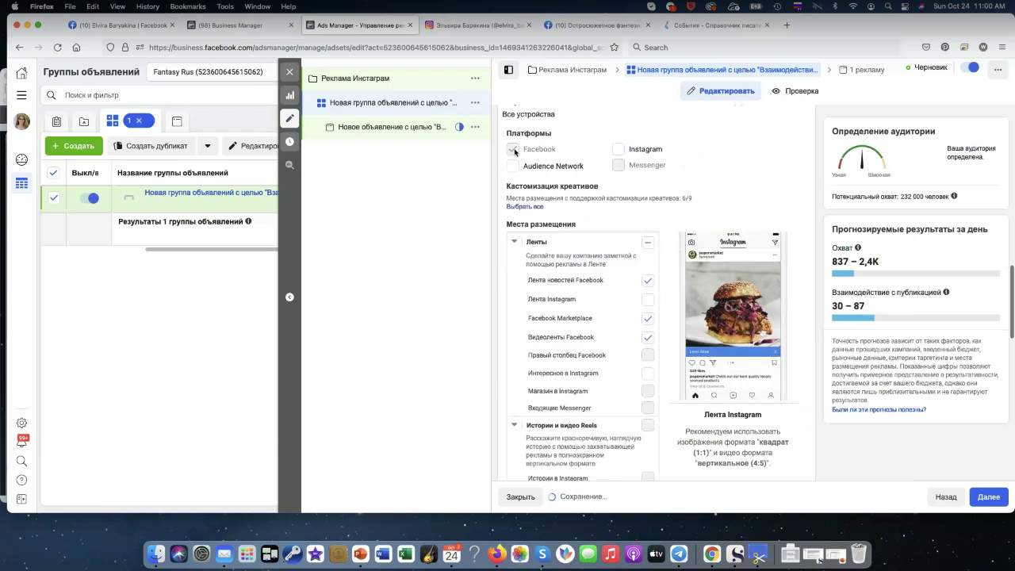
pyautogui.click(618, 150)
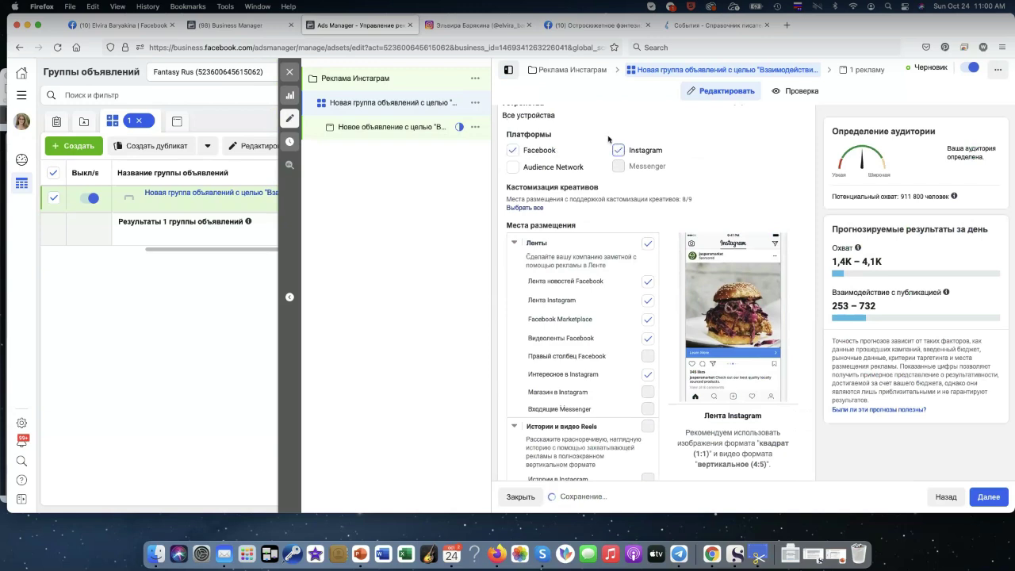
# Step: Look through the placement list from feeds to search and articles, toggling "Лента новостей Facebook" off and on
pyautogui.scroll(-3, 608, 139)
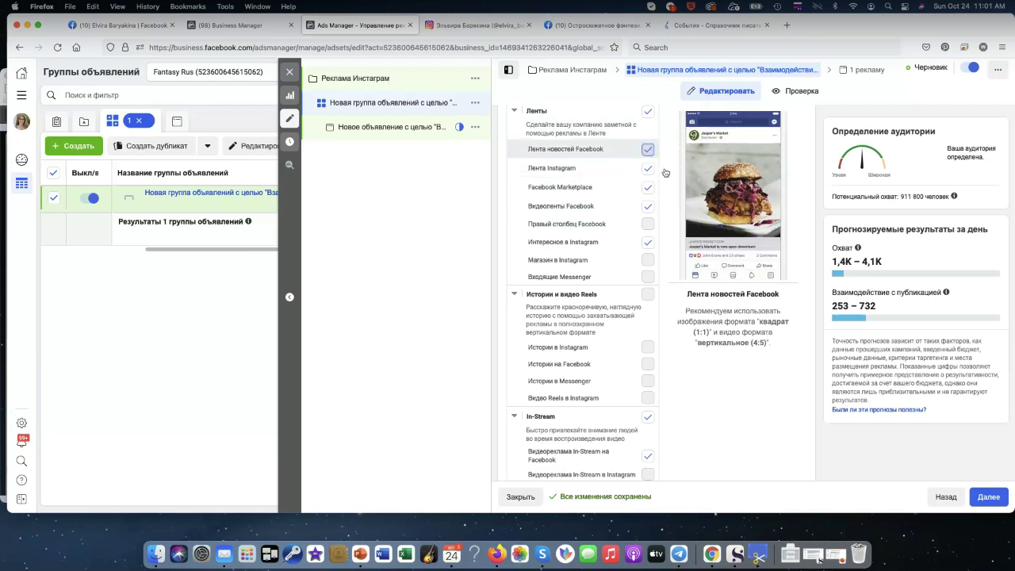
pyautogui.click(648, 150)
pyautogui.click(648, 150)
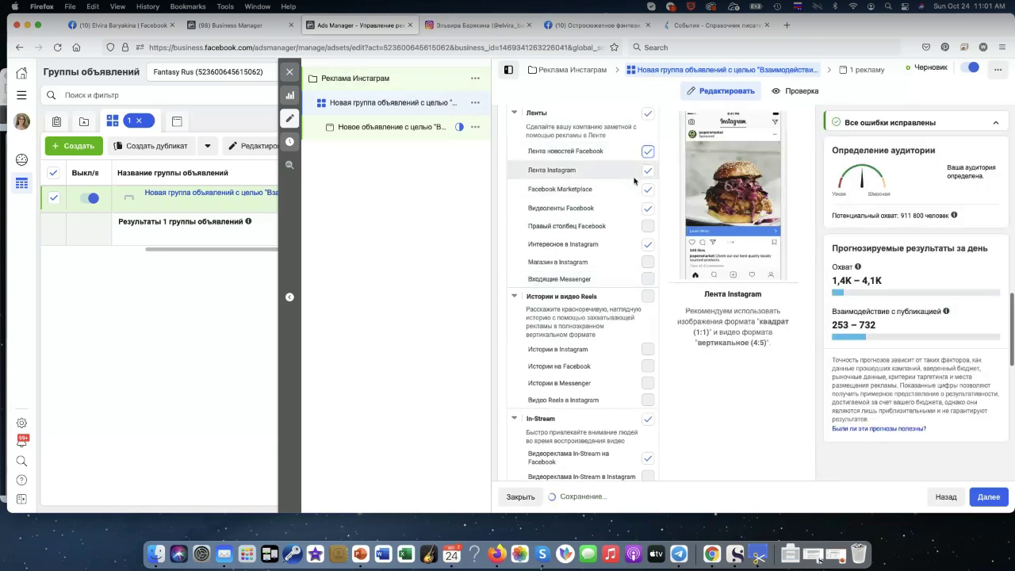
pyautogui.scroll(-2, 625, 186)
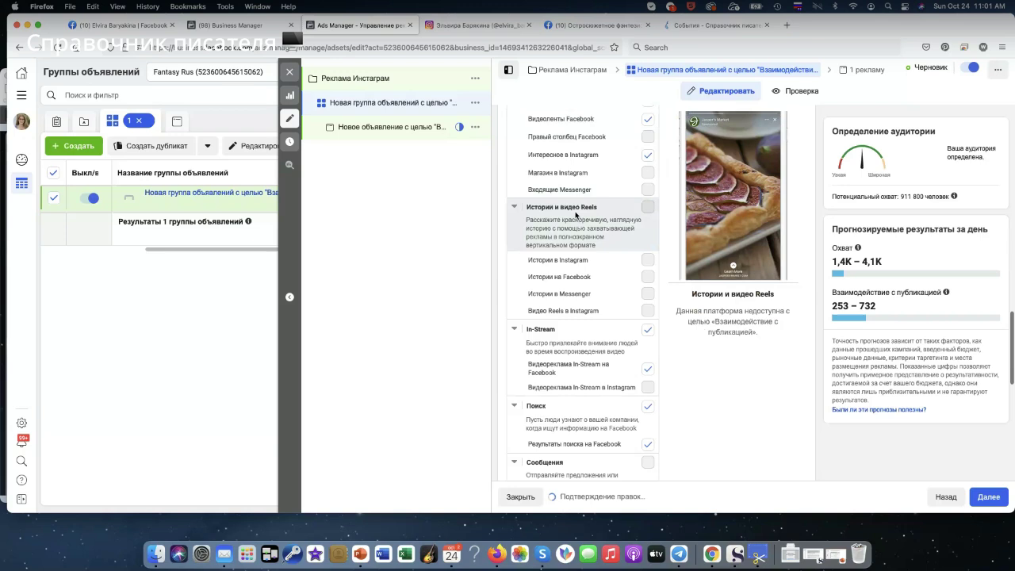
pyautogui.scroll(4, 575, 214)
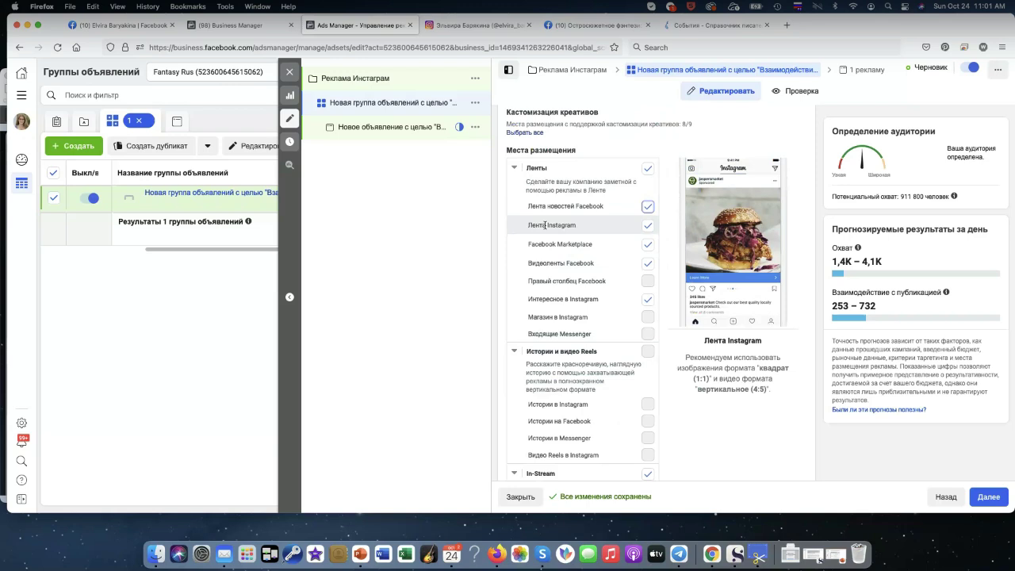
pyautogui.scroll(-5, 674, 394)
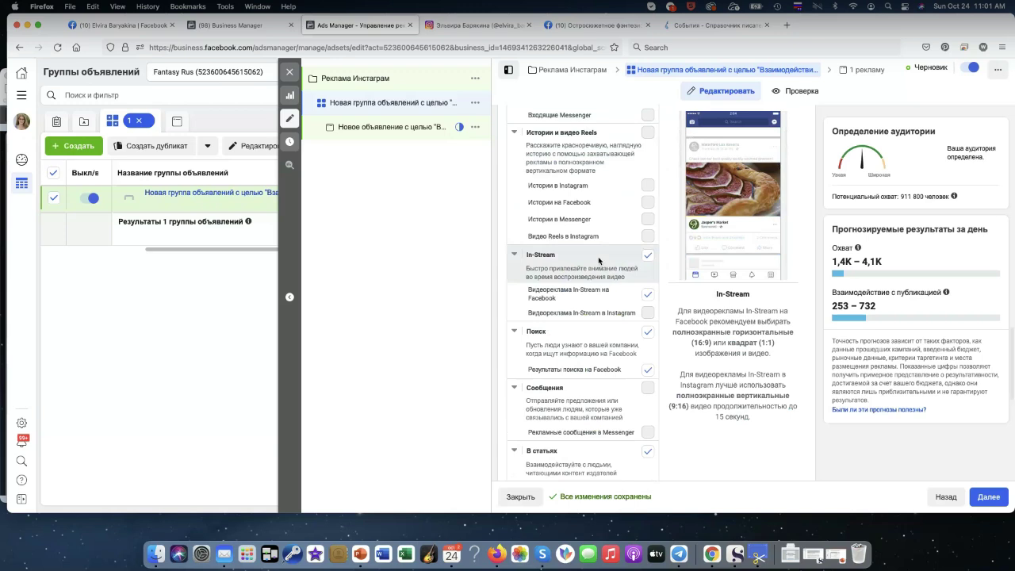
pyautogui.scroll(-1, 601, 293)
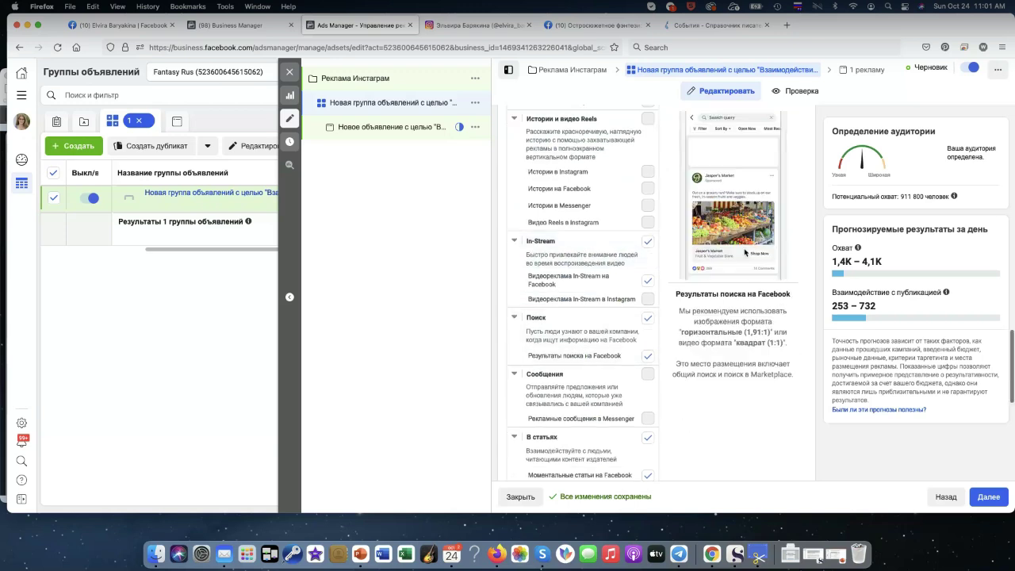
pyautogui.scroll(7, 664, 270)
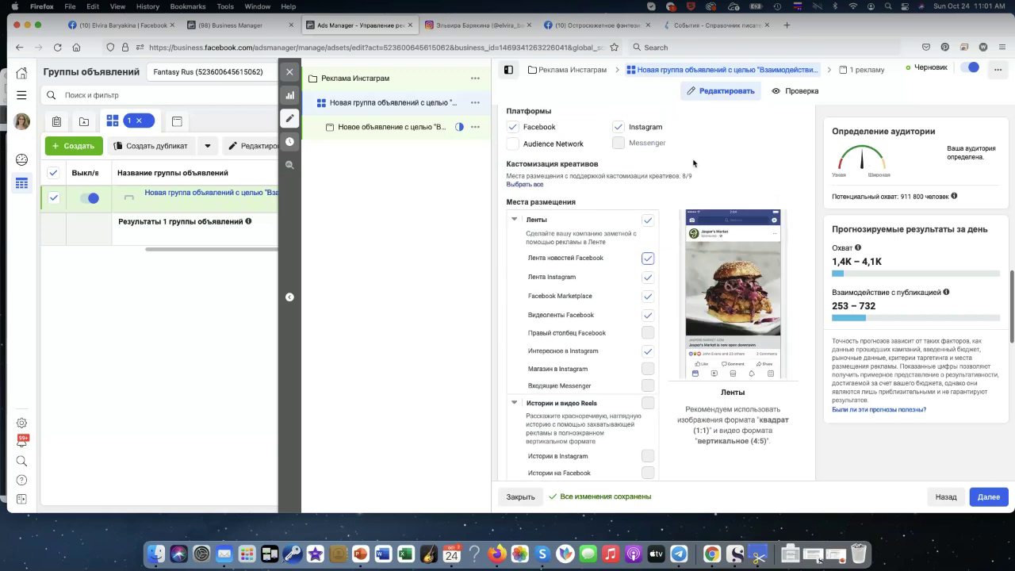
pyautogui.scroll(5, 697, 166)
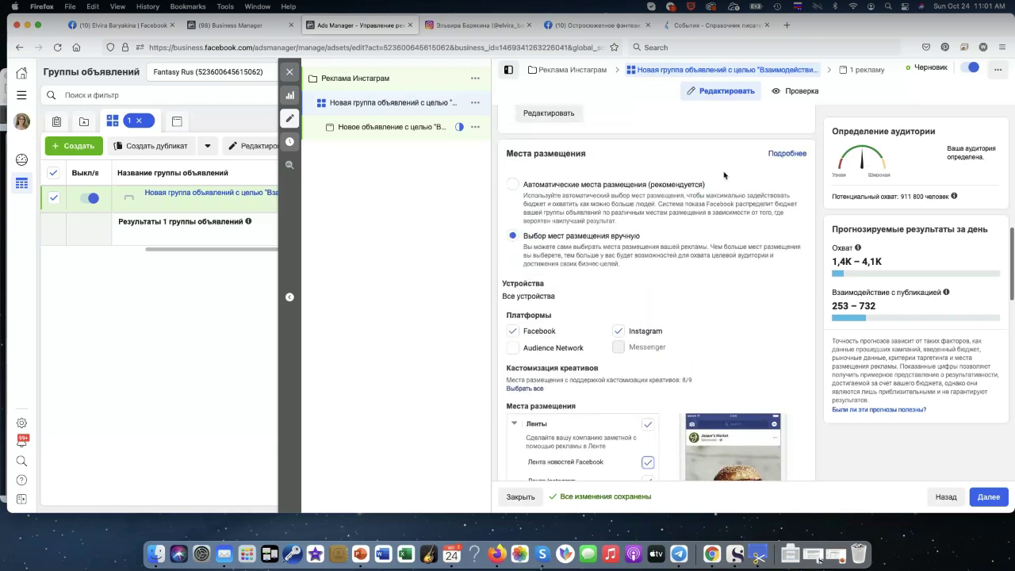
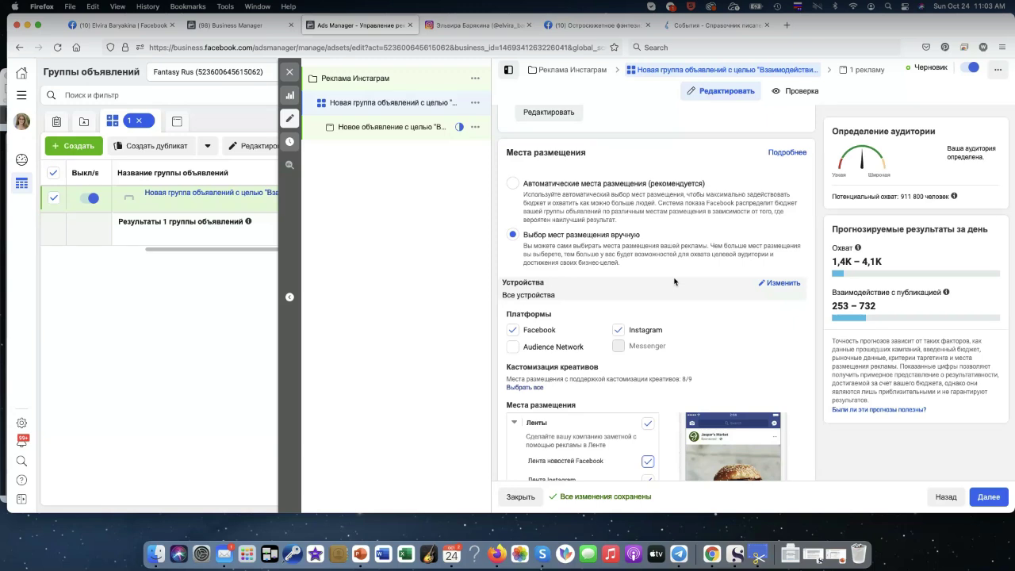
pyautogui.scroll(-5, 602, 254)
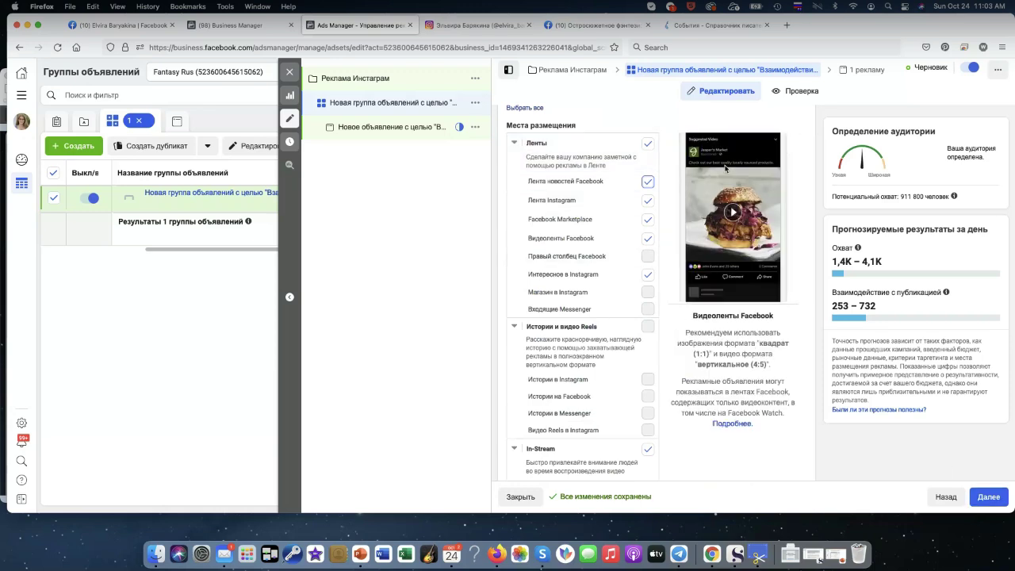
# Step: Continue to the new ad and change its ad setup to "Создать рекламу"
pyautogui.click(989, 497)
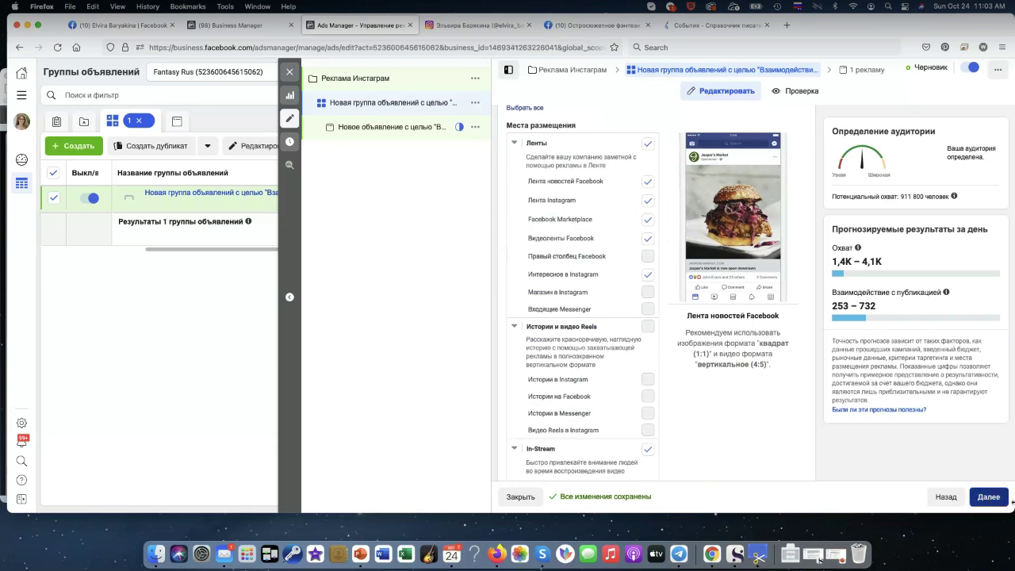
pyautogui.click(989, 497)
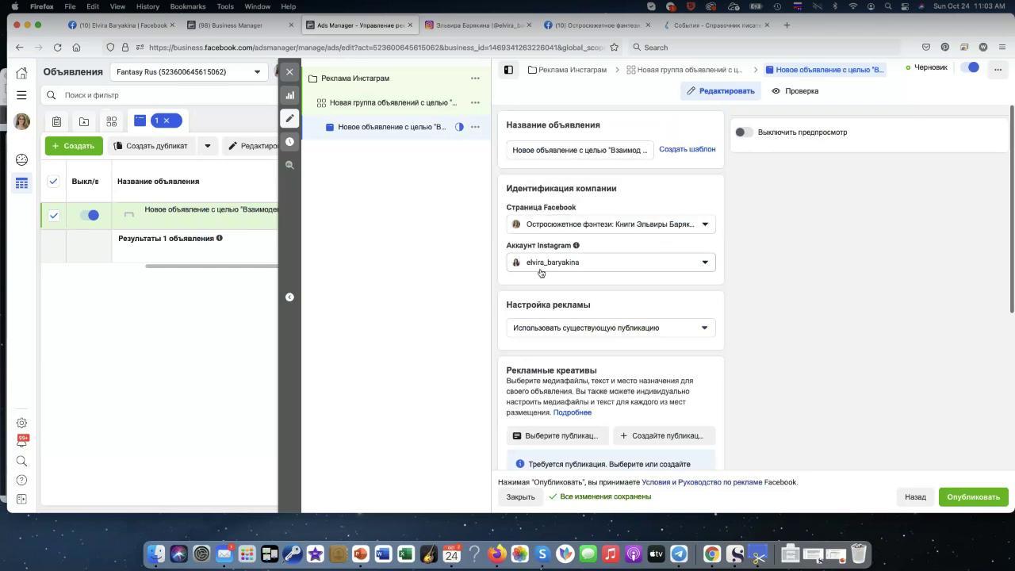
pyautogui.scroll(-2, 563, 268)
pyautogui.scroll(-2, 563, 268)
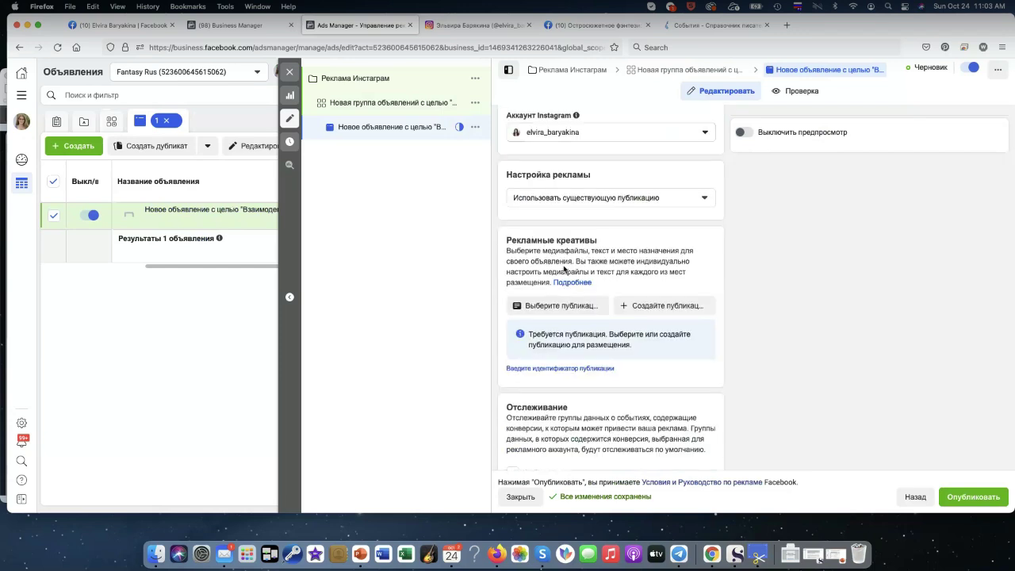
pyautogui.click(703, 199)
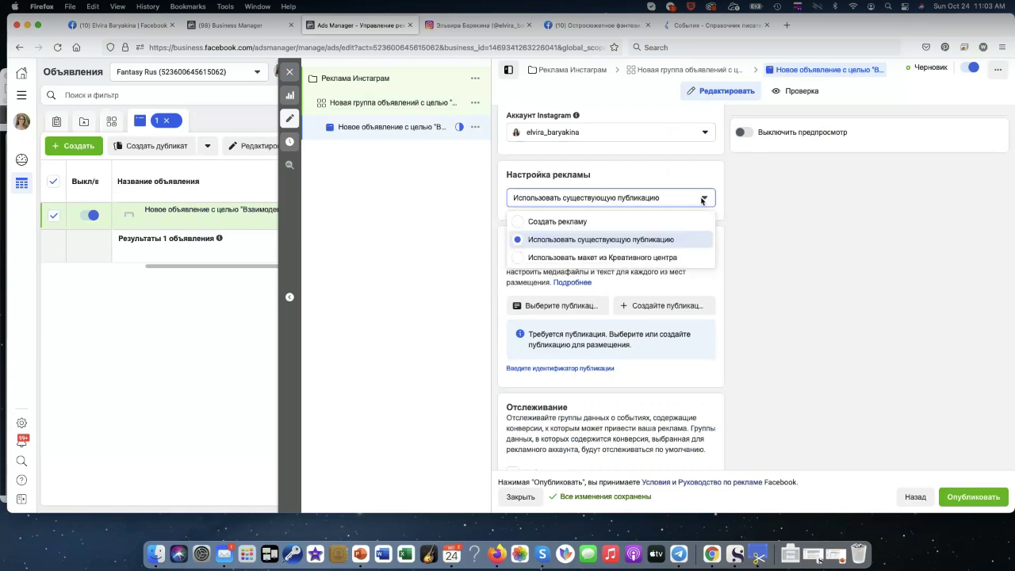
pyautogui.click(552, 223)
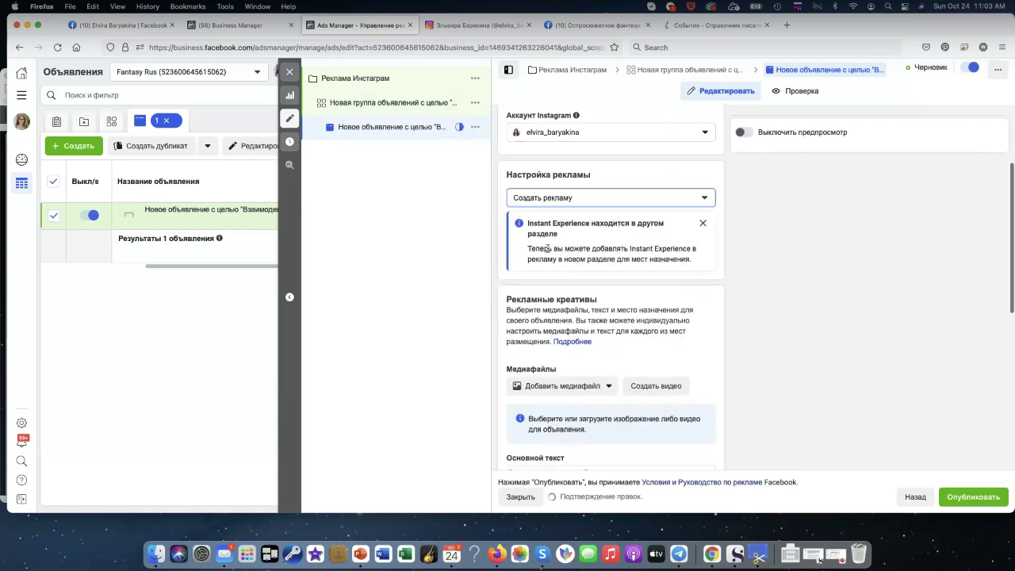
# Step: Open the ad's media options and primary text for viewing, and set the call to action to "Подробнее"
pyautogui.scroll(-2, 612, 307)
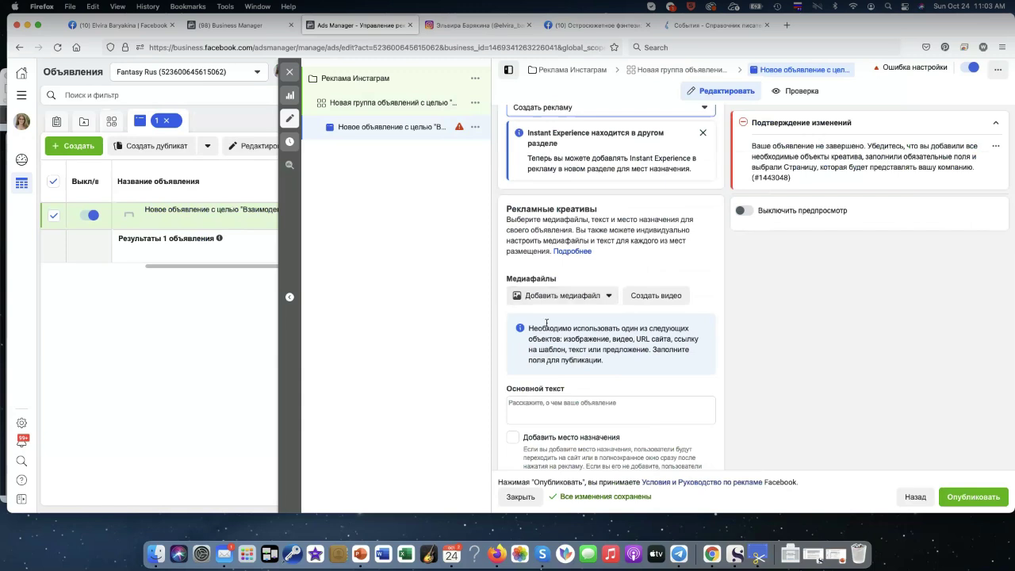
pyautogui.click(561, 298)
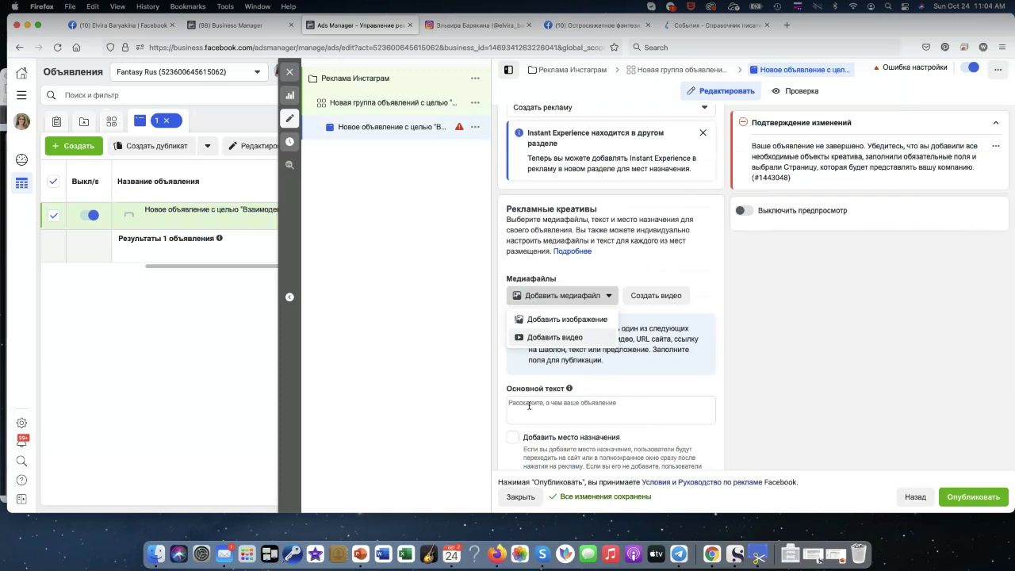
pyautogui.click(567, 405)
pyautogui.scroll(-1, 541, 396)
pyautogui.scroll(-2, 542, 397)
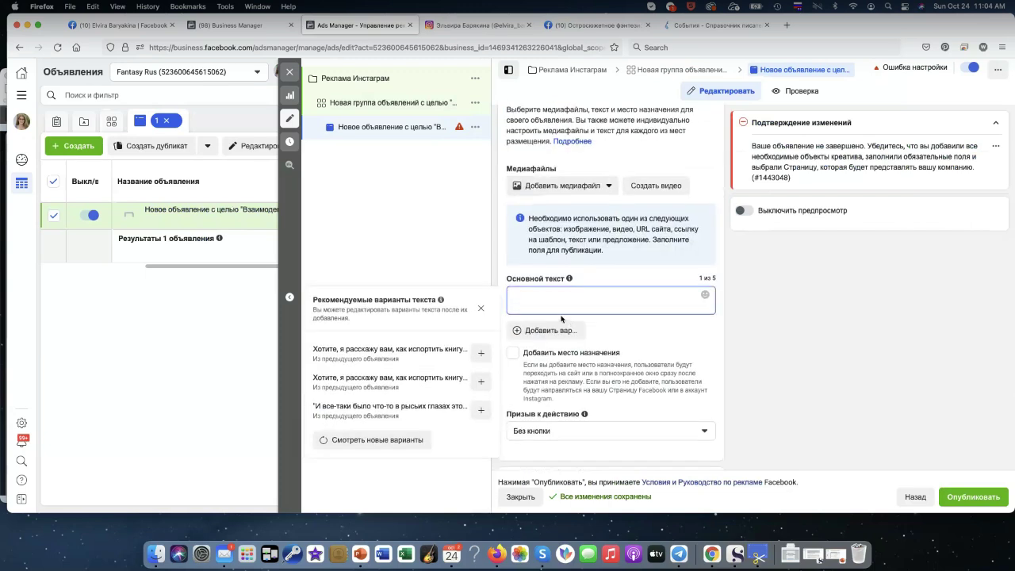
pyautogui.click(548, 430)
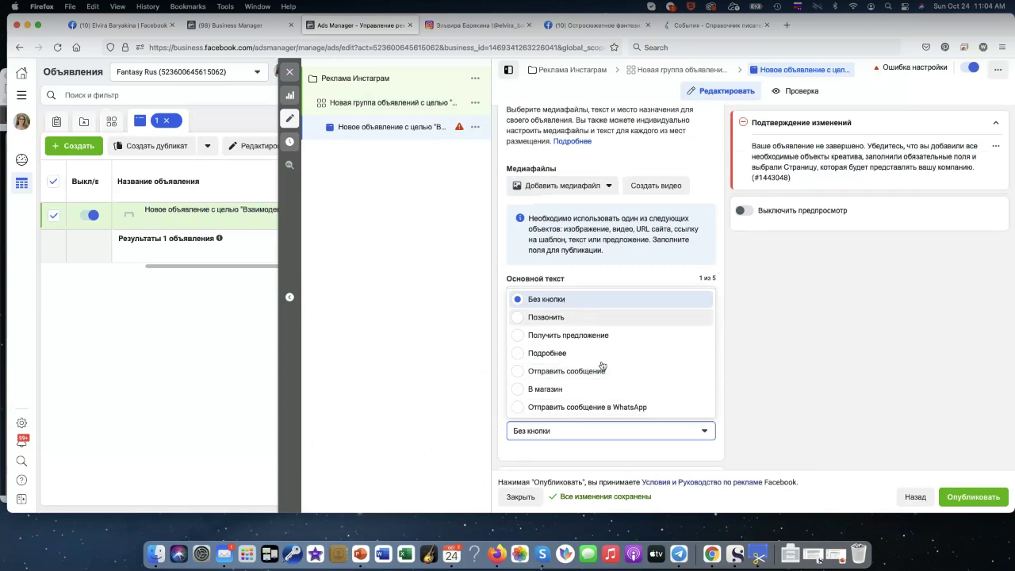
pyautogui.click(539, 353)
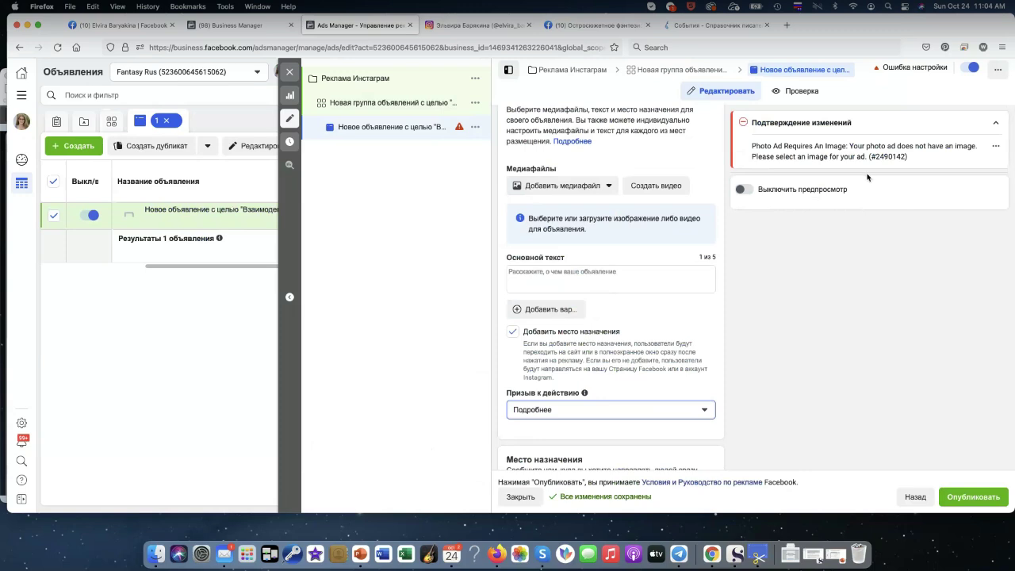
# Step: Look through the ad's website URL and tracking sections without filling them in, and close the ad editor
pyautogui.scroll(-1, 713, 296)
pyautogui.scroll(-5, 712, 296)
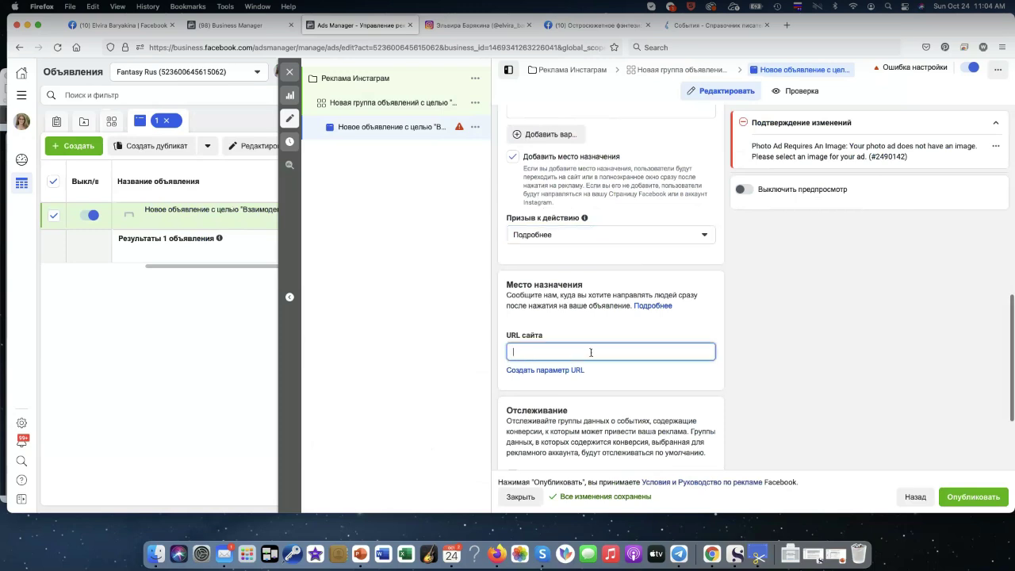
pyautogui.scroll(-1, 599, 352)
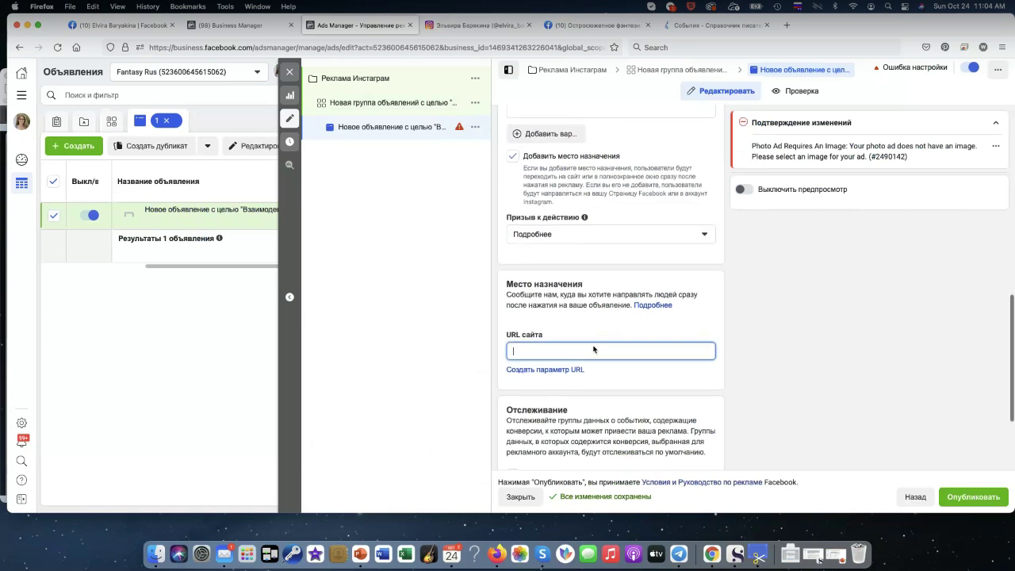
pyautogui.scroll(-3, 593, 349)
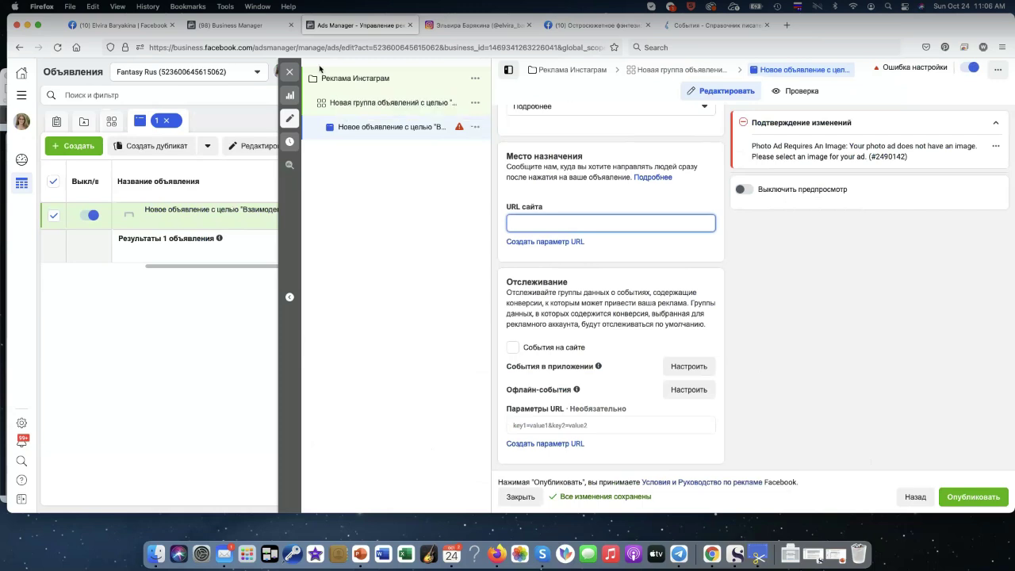
pyautogui.click(150, 332)
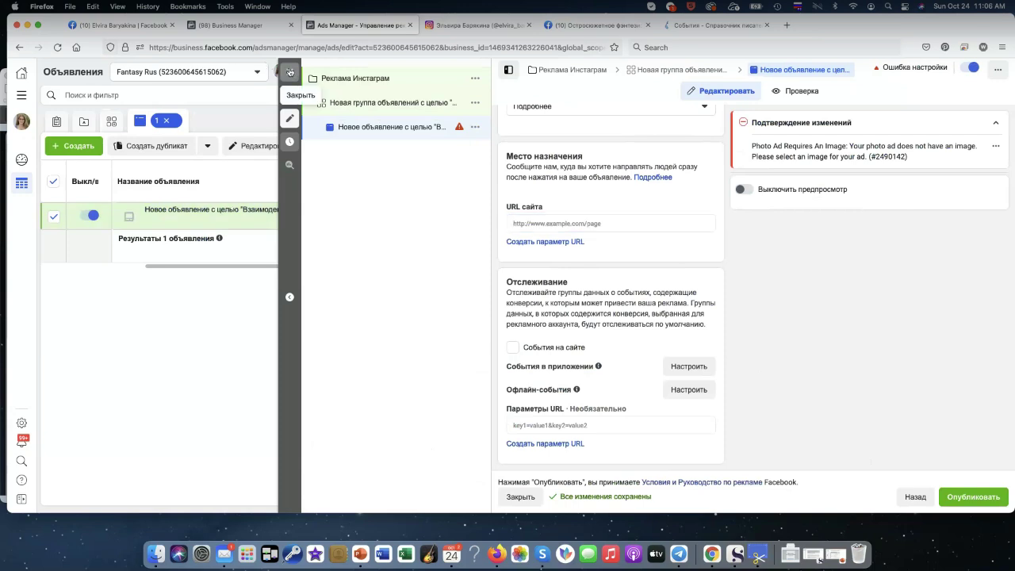
pyautogui.click(290, 73)
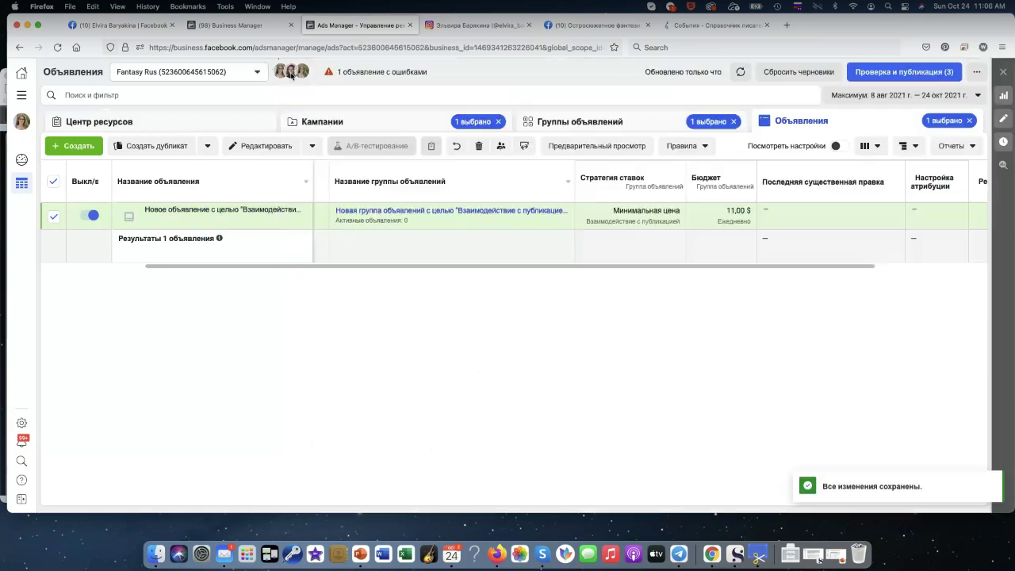